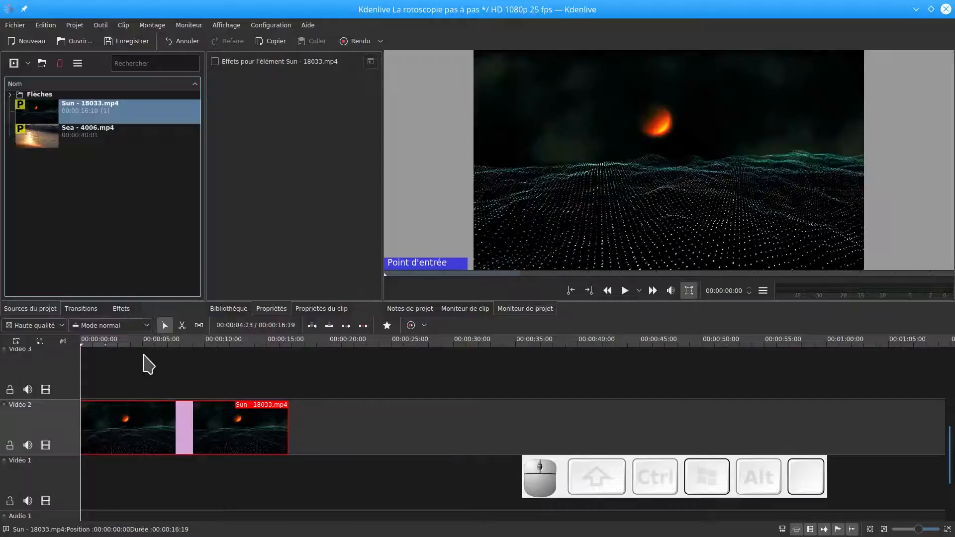
# - Place Sea - 4006.mp4 at the start of Vidéo 3 and shift the Sun - 18033.mp4 clip on Vidéo 2 to start at 00:00:13:04
pyautogui.click(143, 344)
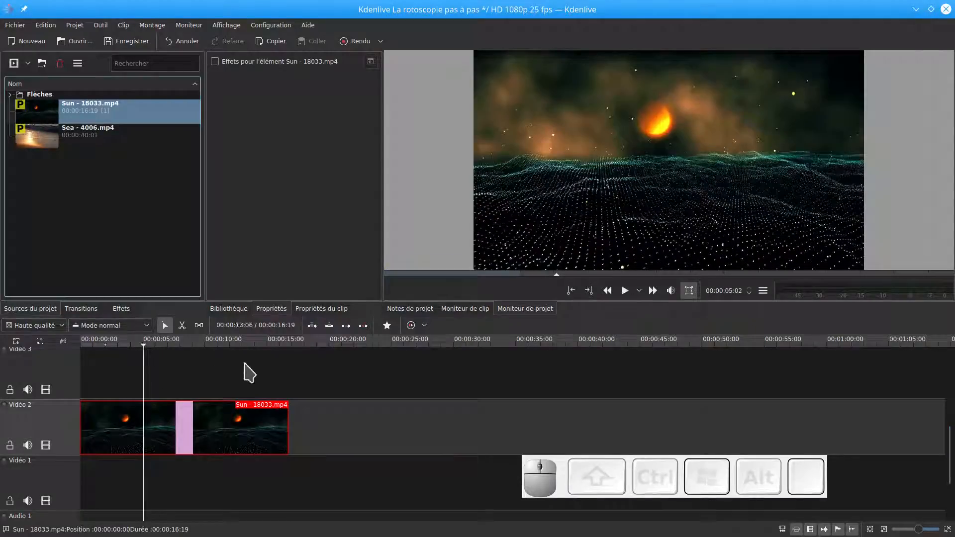
pyautogui.moveTo(47, 140); pyautogui.dragTo(119, 368)
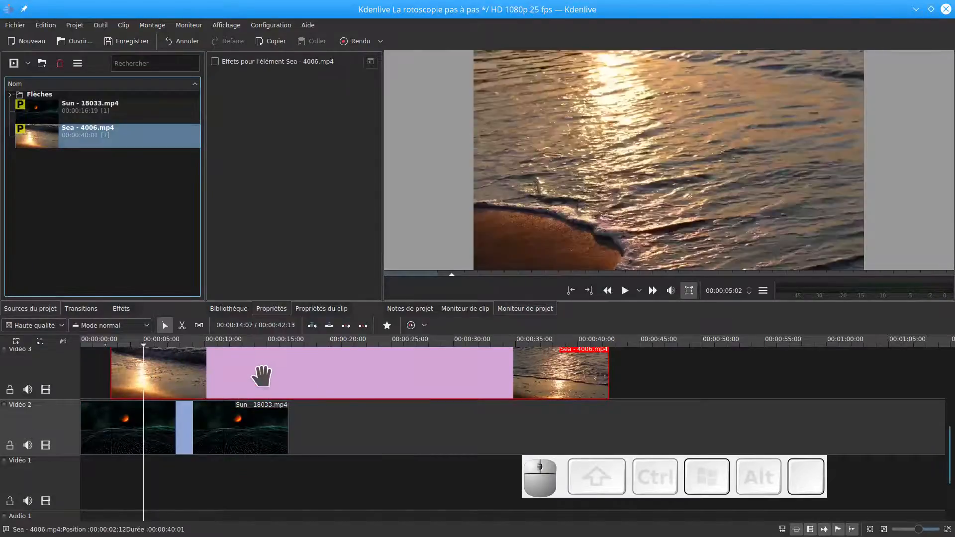
pyautogui.moveTo(260, 371); pyautogui.dragTo(288, 382)
pyautogui.moveTo(241, 420); pyautogui.dragTo(404, 421)
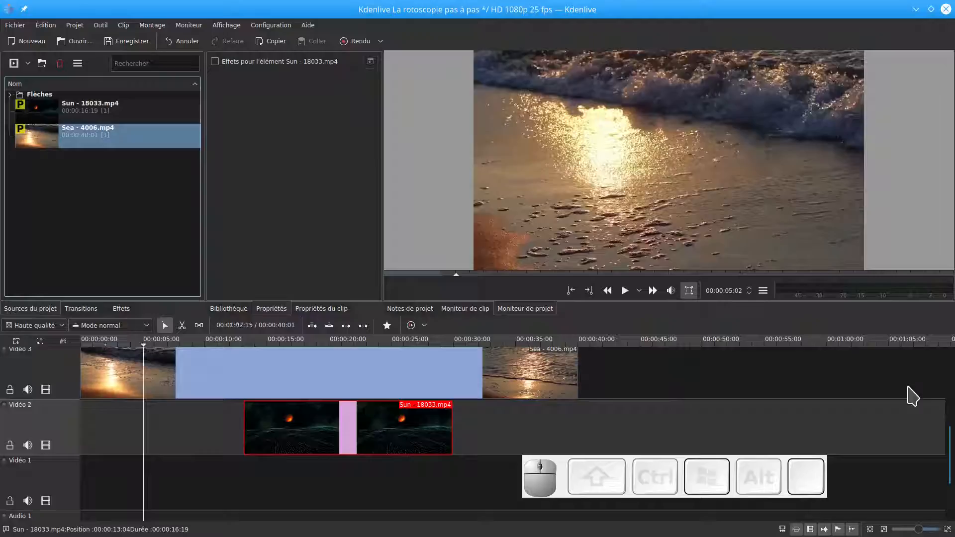
# - Move the Sun - 18033.mp4 clip down to Vidéo 1, starting at about 12 seconds, and the Sea - 4006.mp4 clip to the start of Vidéo 2
pyautogui.moveTo(949, 445); pyautogui.dragTo(949, 434)
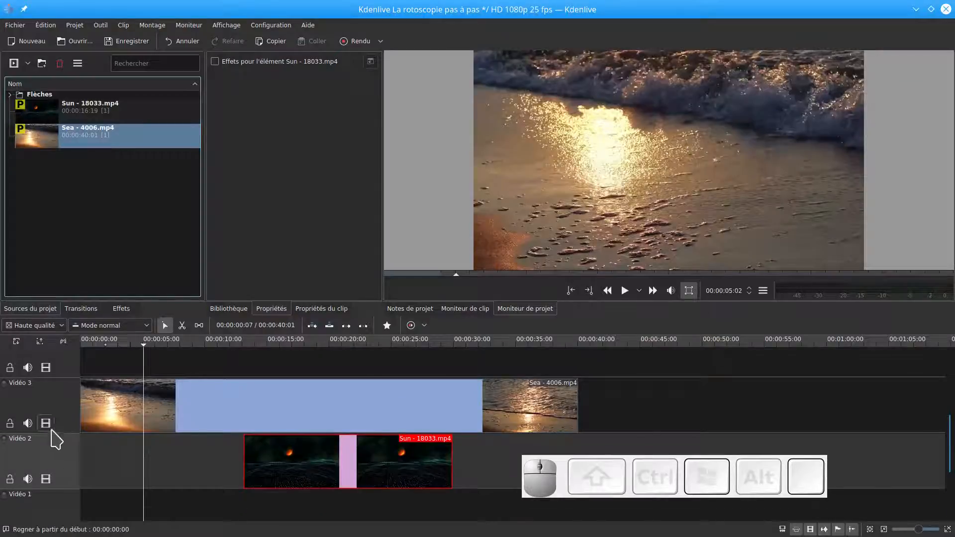
pyautogui.scroll(-3, 51, 437)
pyautogui.scroll(3, 58, 443)
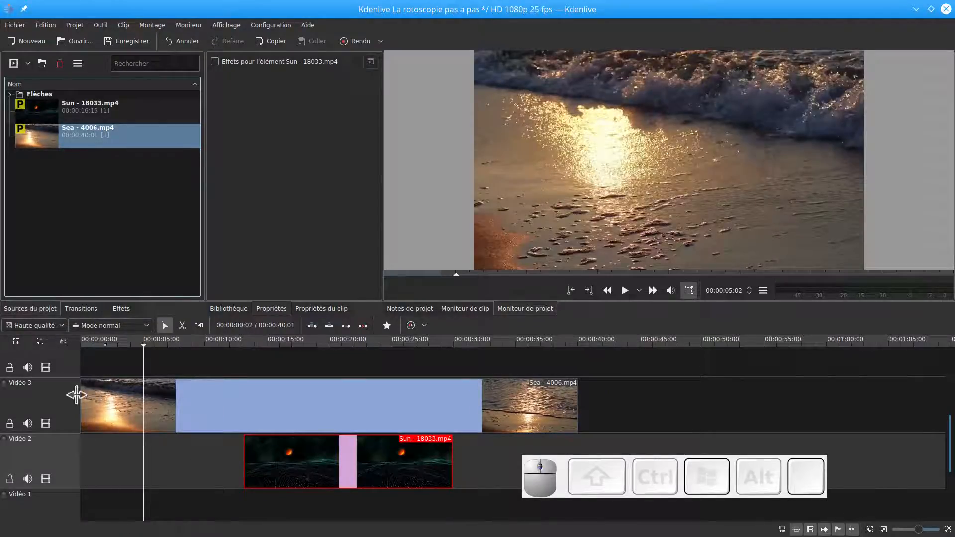
pyautogui.scroll(-1, 63, 445)
pyautogui.scroll(-1, 63, 445)
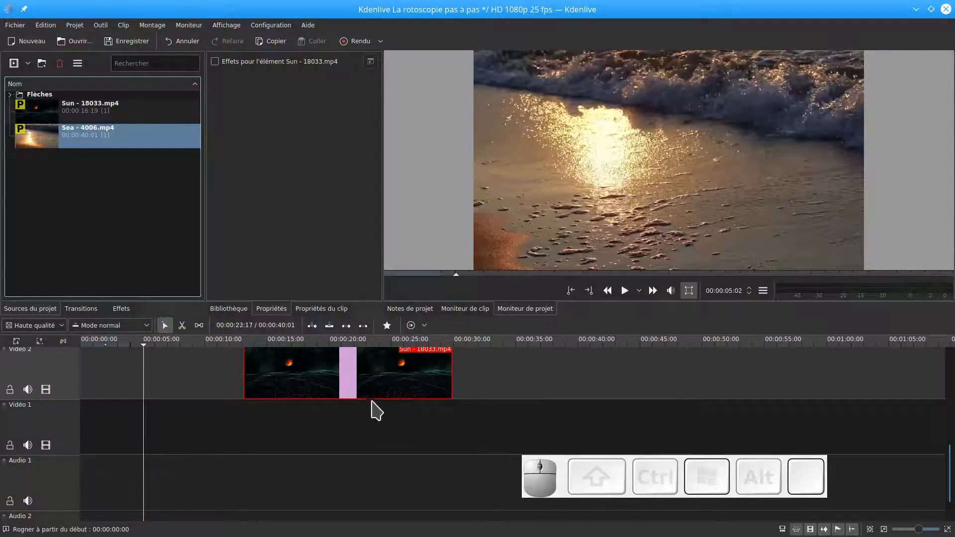
pyautogui.scroll(2, 59, 393)
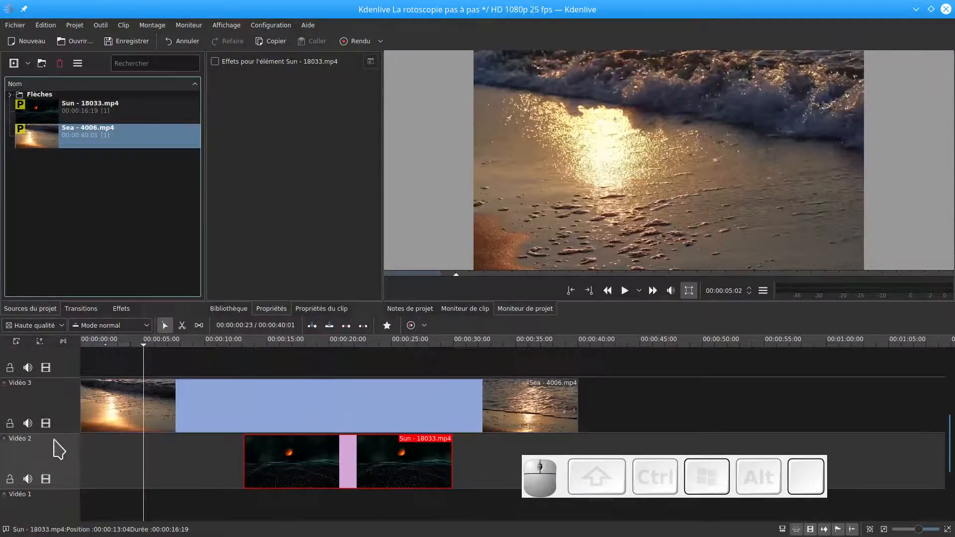
pyautogui.scroll(-1, 58, 450)
pyautogui.moveTo(350, 432); pyautogui.dragTo(341, 465)
pyautogui.click(302, 392)
pyautogui.moveTo(302, 393); pyautogui.dragTo(300, 421)
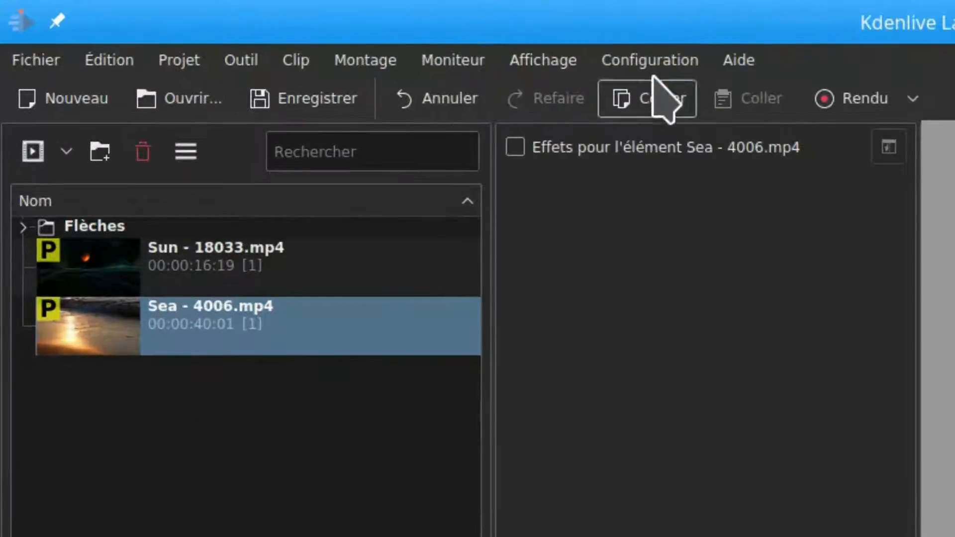
# - Examine the supported clip MIME types in the environment settings of the program's configuration
pyautogui.click(651, 61)
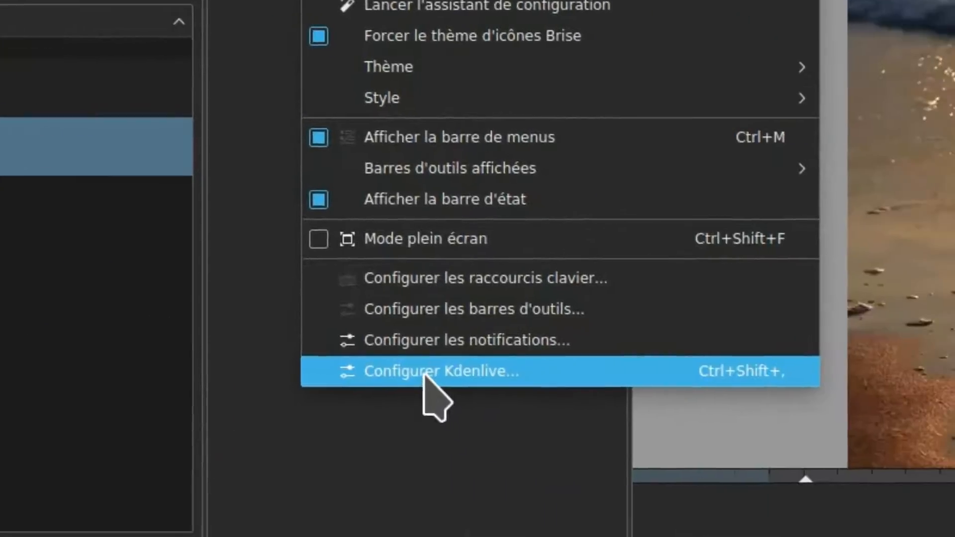
pyautogui.click(425, 374)
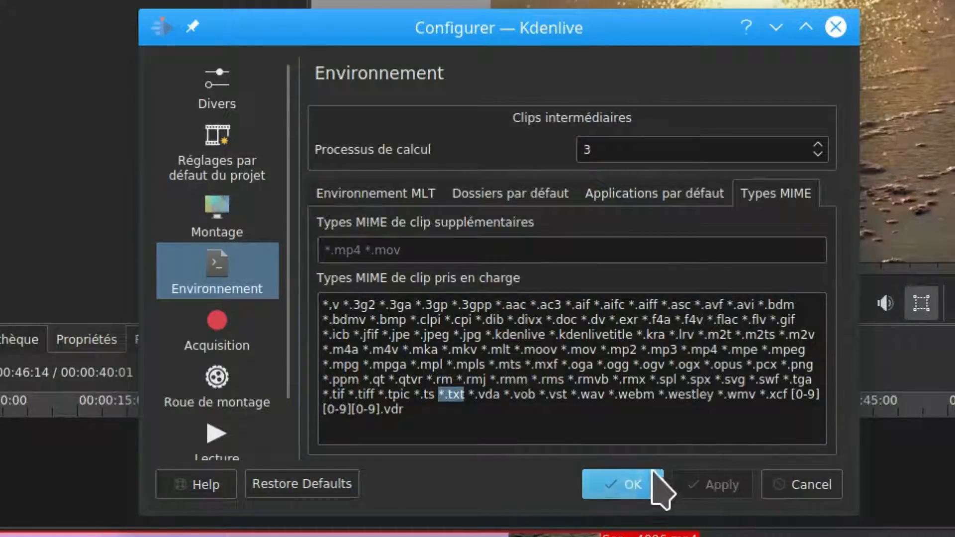
pyautogui.click(646, 492)
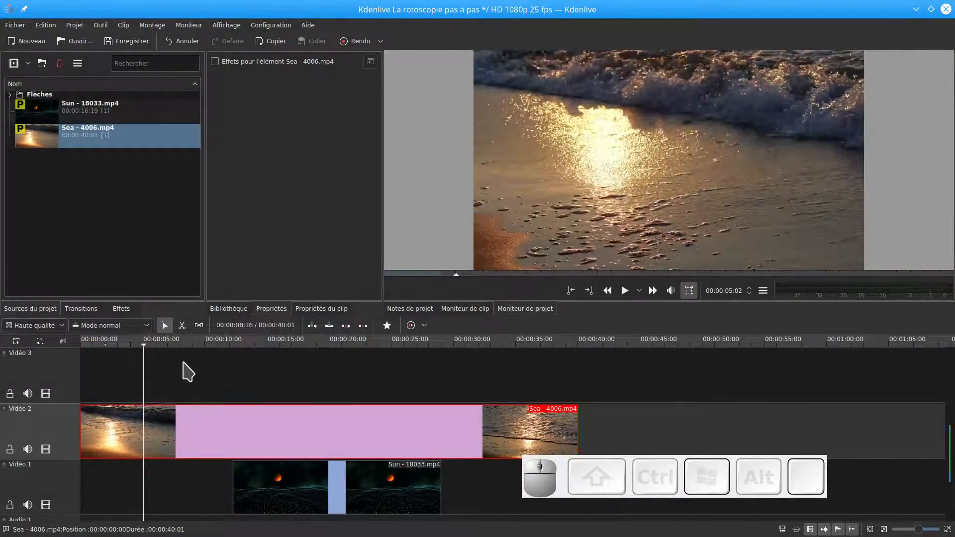
# - Park the playhead at 00:00:12:07 and shift the Sun - 18033.mp4 clip on Vidéo 1 earlier to start at 00:00:10:08
pyautogui.moveTo(123, 365); pyautogui.dragTo(232, 400)
pyautogui.moveTo(335, 494); pyautogui.dragTo(310, 495)
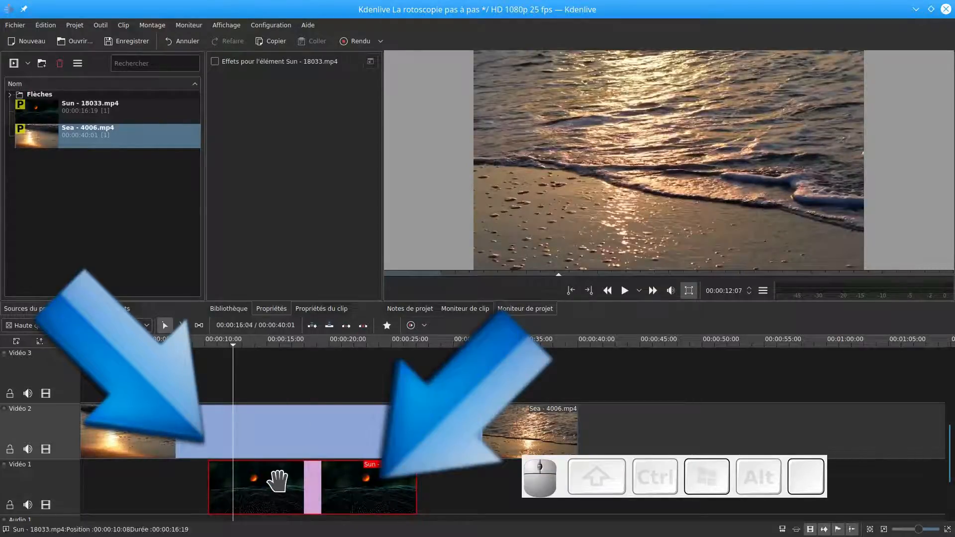
pyautogui.moveTo(305, 441); pyautogui.dragTo(237, 416)
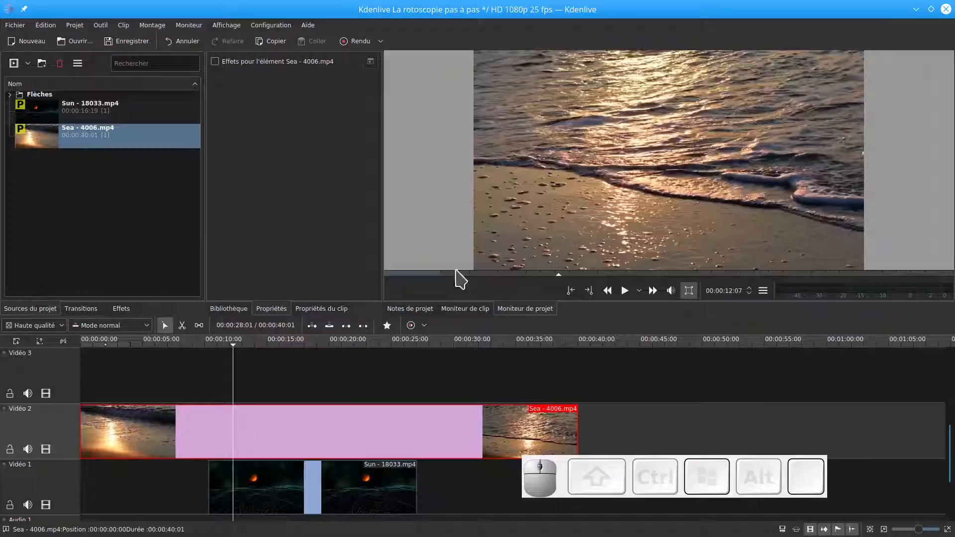
# - Scrub through the sea footage to 00:00:08:20 and add a timeline guide at that frame
pyautogui.moveTo(195, 377)
pyautogui.mouseDown()
pyautogui.moveTo(169, 380)
pyautogui.moveTo(198, 378)
pyautogui.moveTo(193, 369)
pyautogui.mouseUp()
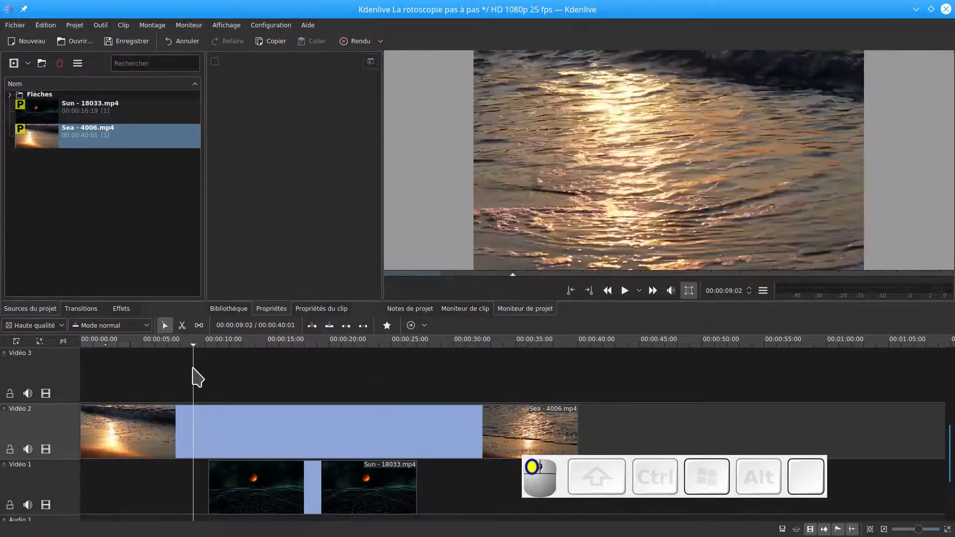
pyautogui.moveTo(193, 369); pyautogui.dragTo(174, 381)
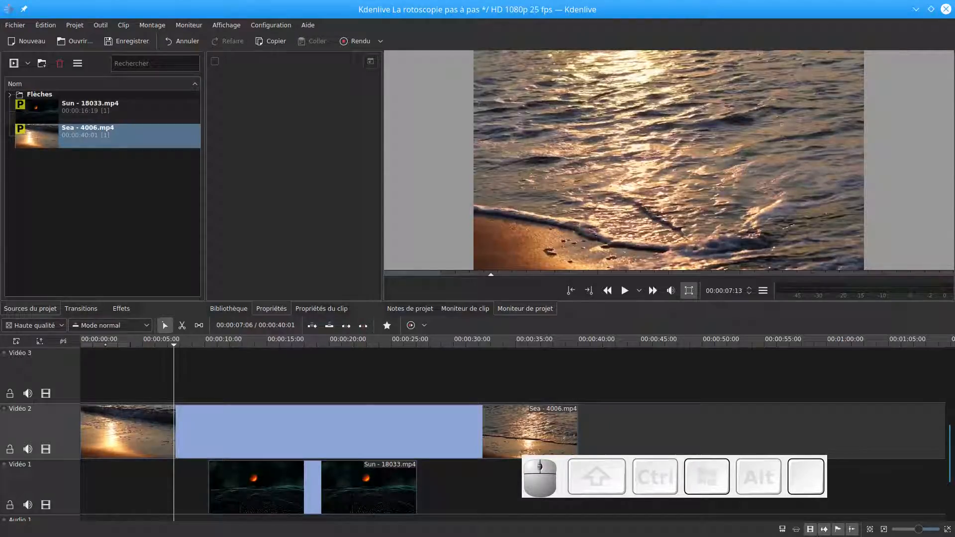
pyautogui.click(158, 346)
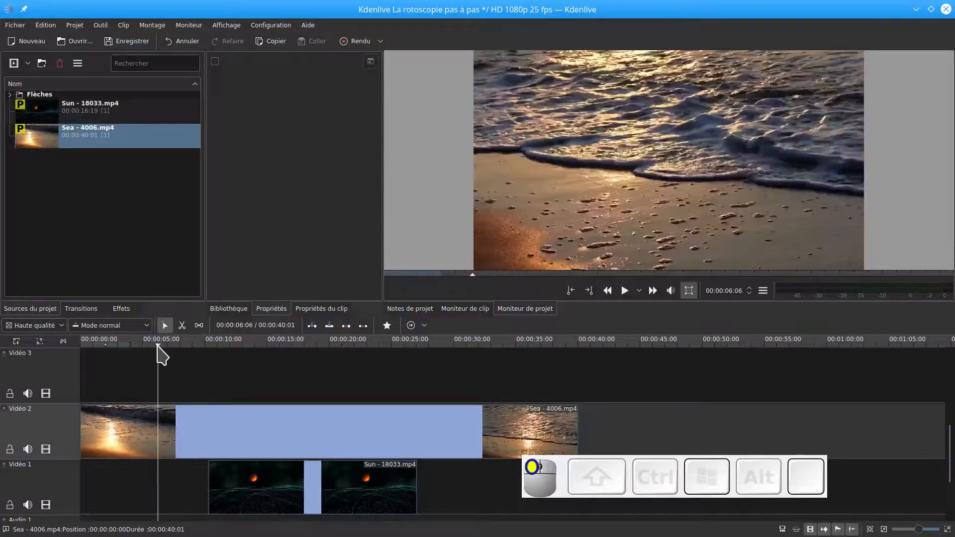
pyautogui.moveTo(154, 348); pyautogui.dragTo(177, 356)
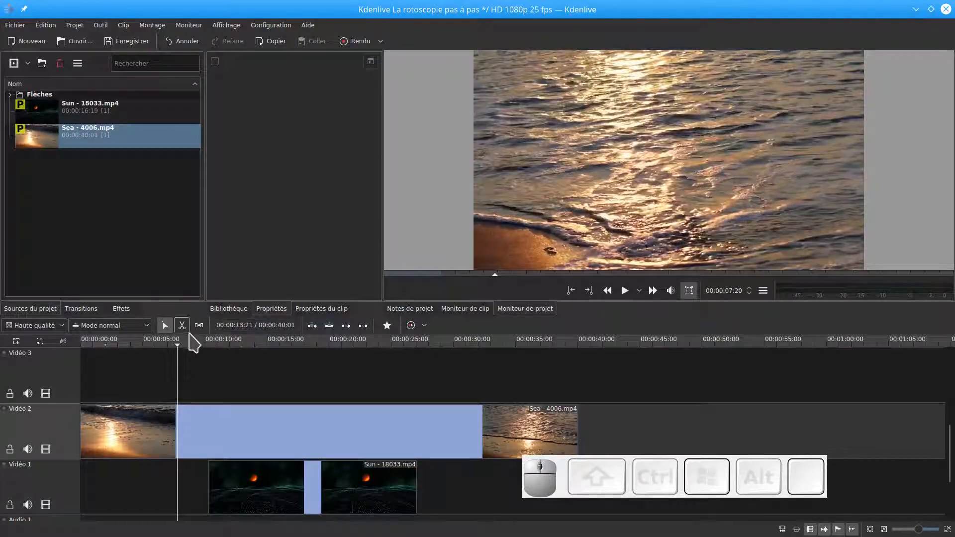
pyautogui.moveTo(179, 343); pyautogui.dragTo(189, 342)
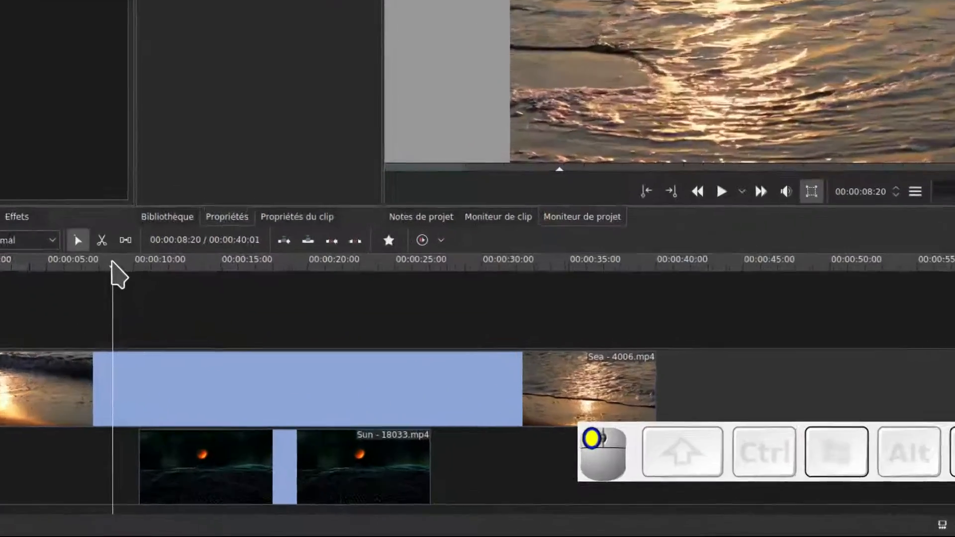
pyautogui.moveTo(112, 262); pyautogui.dragTo(113, 262)
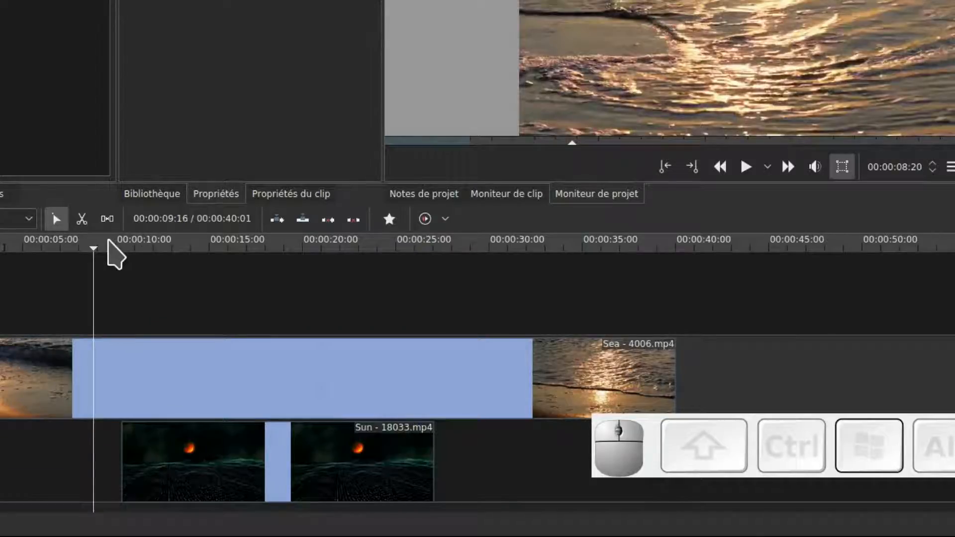
pyautogui.rightClick(109, 242)
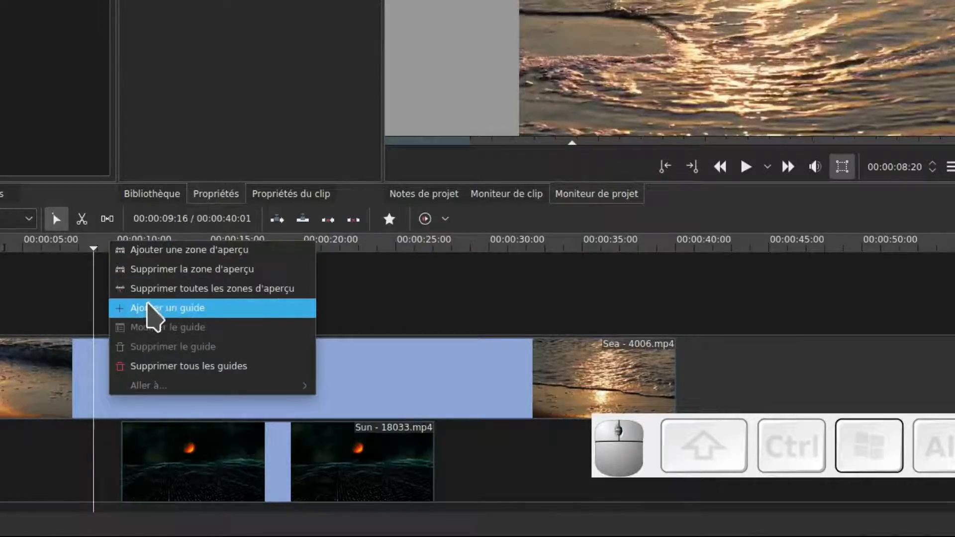
pyautogui.click(148, 309)
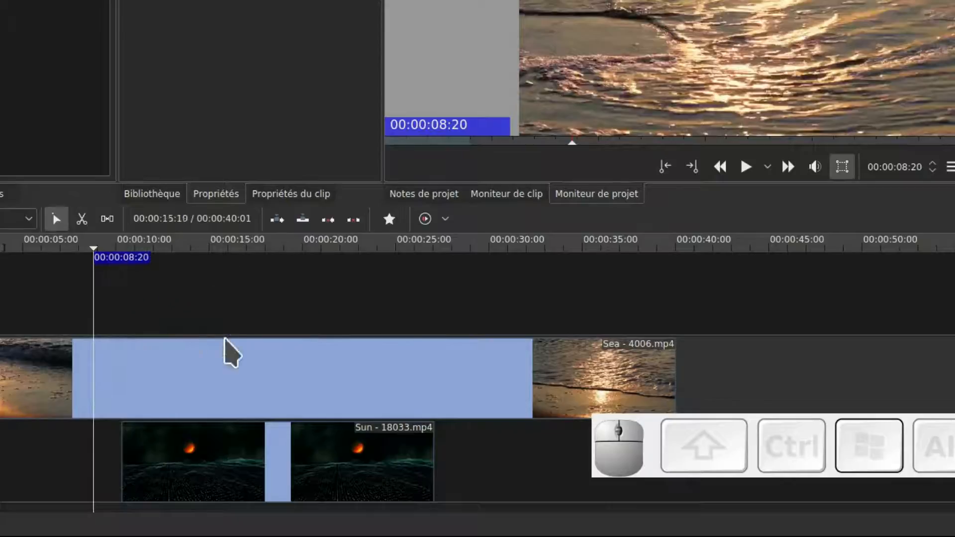
# - Set the new guide's comment to "début" and align the start of the Sun - 18033.mp4 clip on Vidéo 1 with it
pyautogui.doubleClick(120, 259)
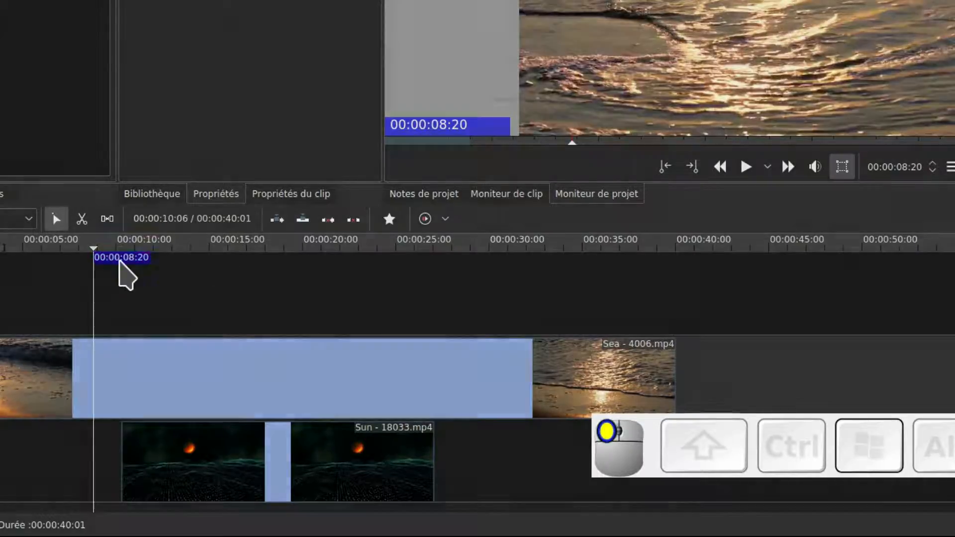
pyautogui.write('début')
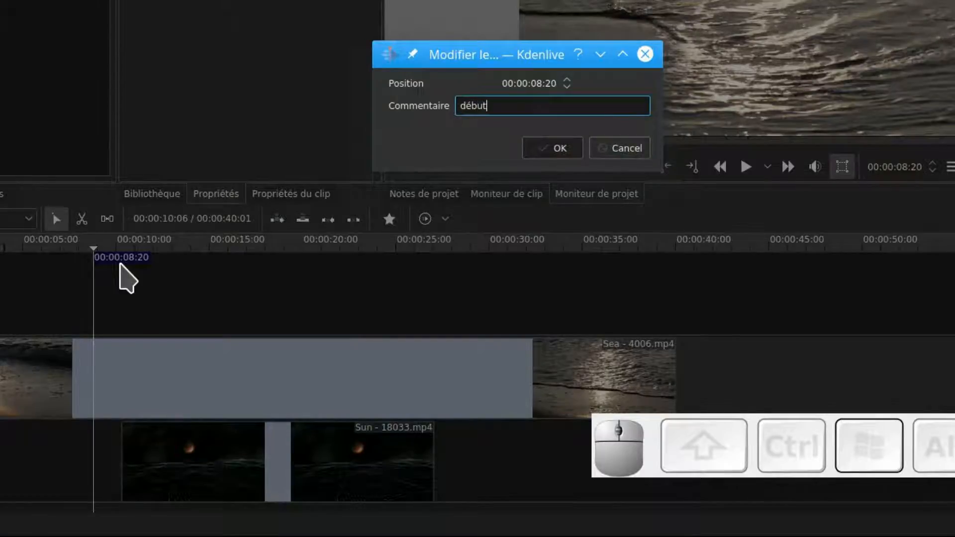
pyautogui.press('Return')
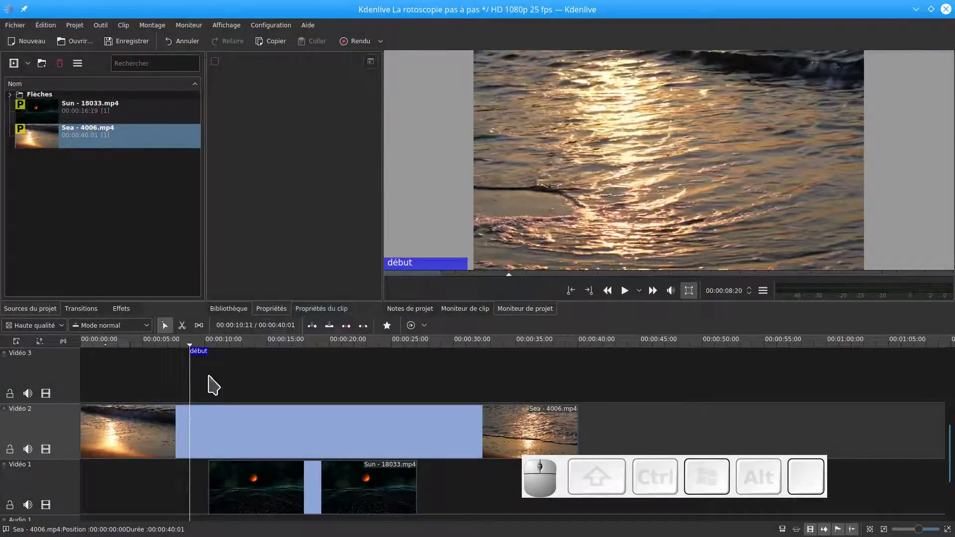
pyautogui.moveTo(254, 484)
pyautogui.mouseDown()
pyautogui.moveTo(262, 486)
pyautogui.moveTo(241, 494)
pyautogui.moveTo(262, 493)
pyautogui.moveTo(243, 489)
pyautogui.mouseUp()
# - Preview the sea footage after the "début" guide, pausing and resuming playback and jumping between several points up to about 22 seconds
pyautogui.click(210, 345)
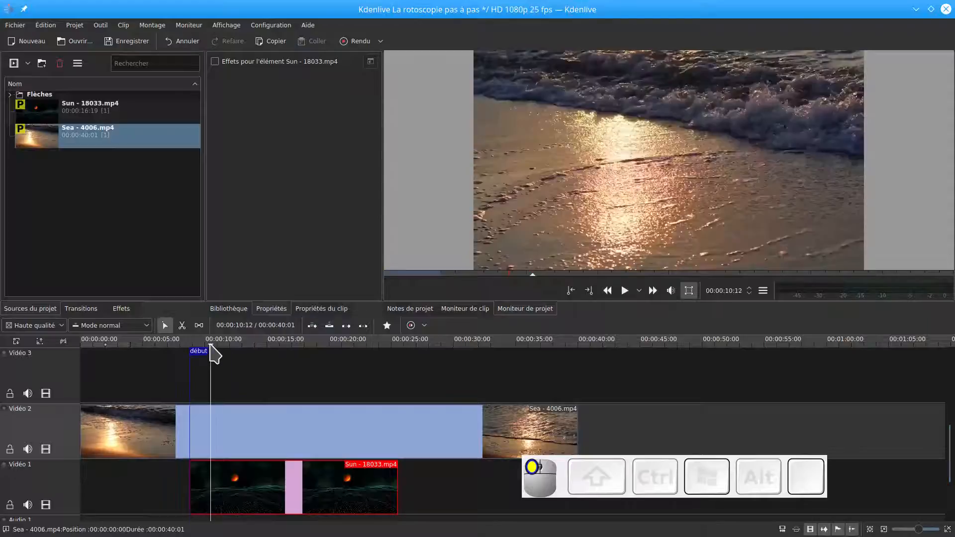
pyautogui.moveTo(208, 348)
pyautogui.mouseDown()
pyautogui.moveTo(189, 352)
pyautogui.moveTo(195, 346)
pyautogui.mouseUp()
pyautogui.press('space')
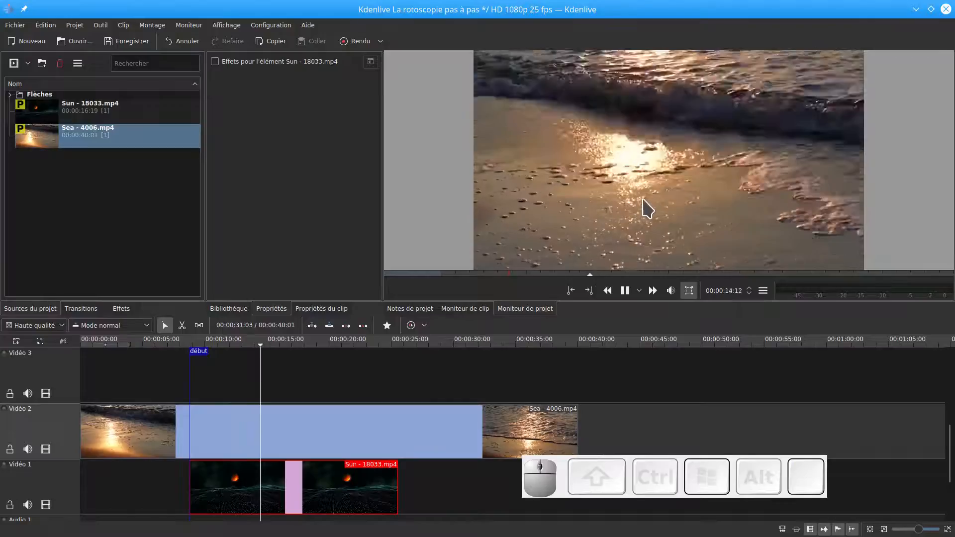
pyautogui.press('space')
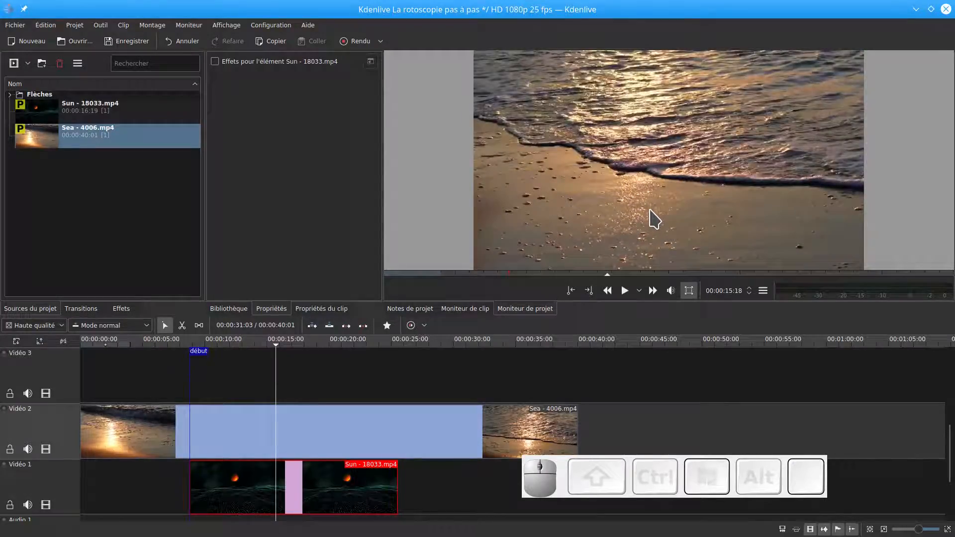
pyautogui.press('space')
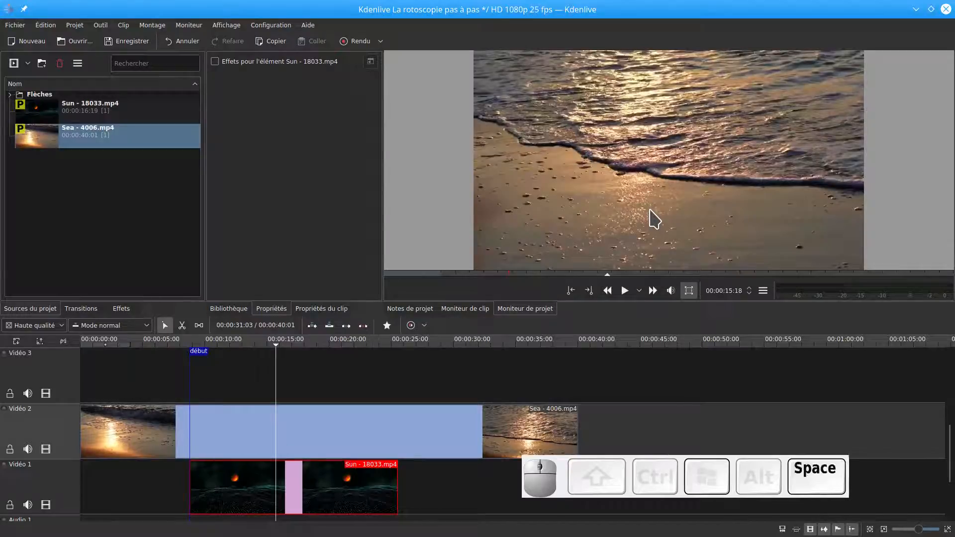
pyautogui.click(337, 344)
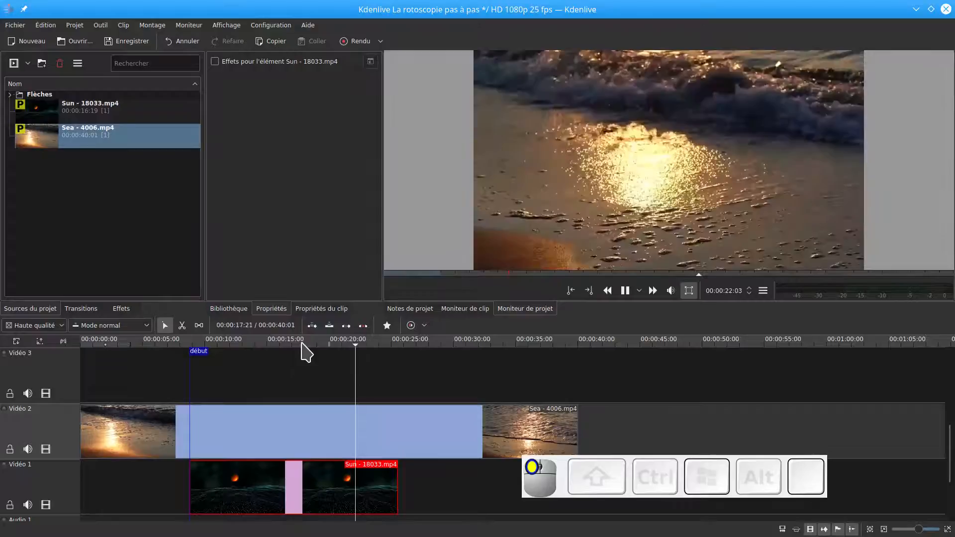
pyautogui.click(334, 345)
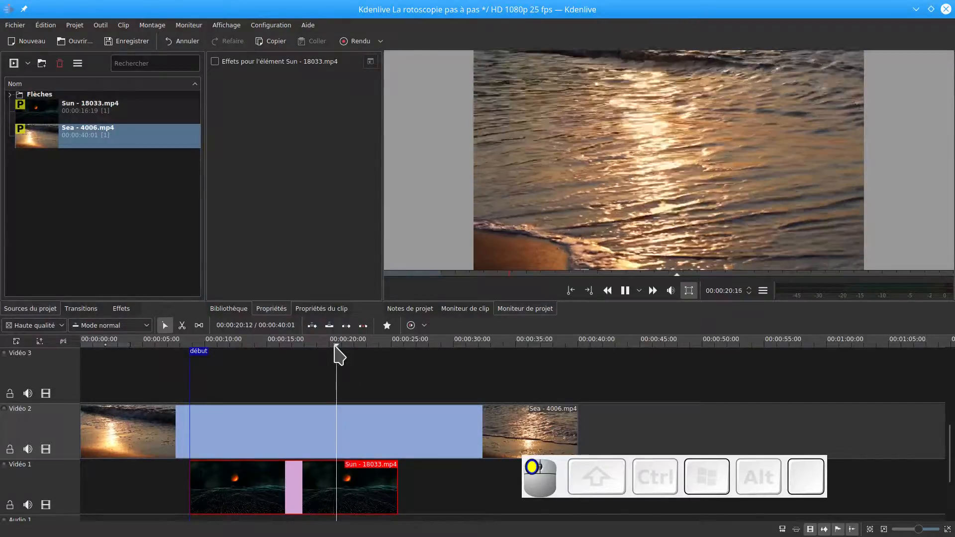
pyautogui.click(283, 343)
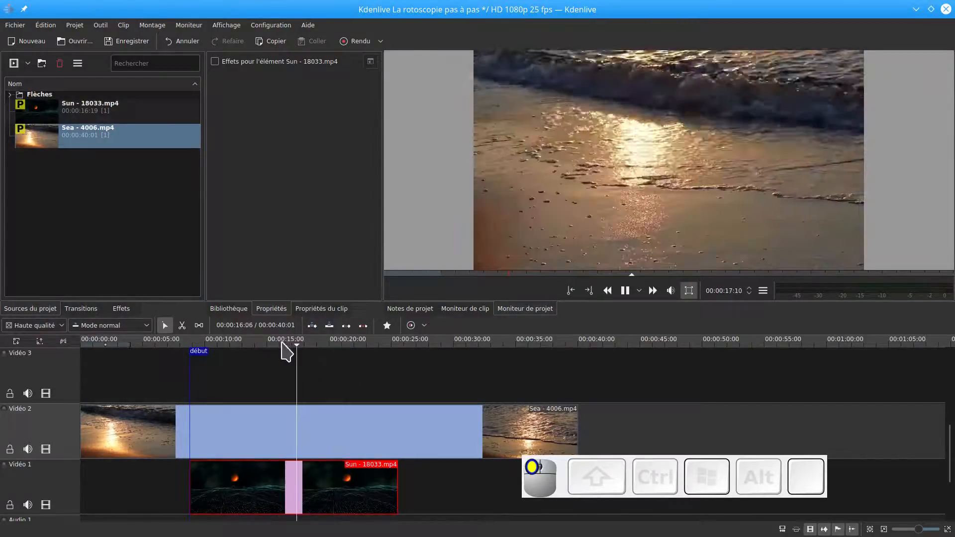
pyautogui.click(318, 345)
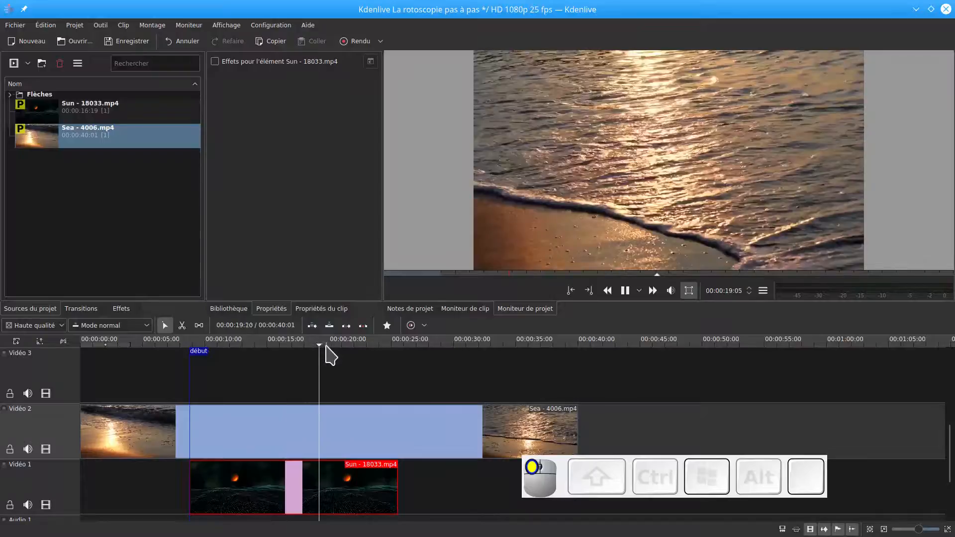
pyautogui.click(345, 347)
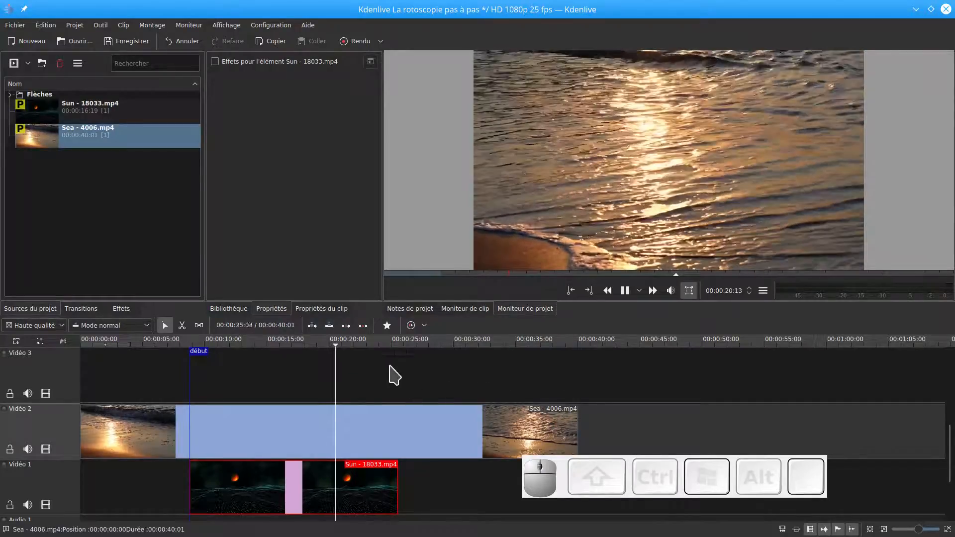
# - Step the playhead backward frame by frame through the sea footage to examine the wave's movement
pyautogui.press('Left')
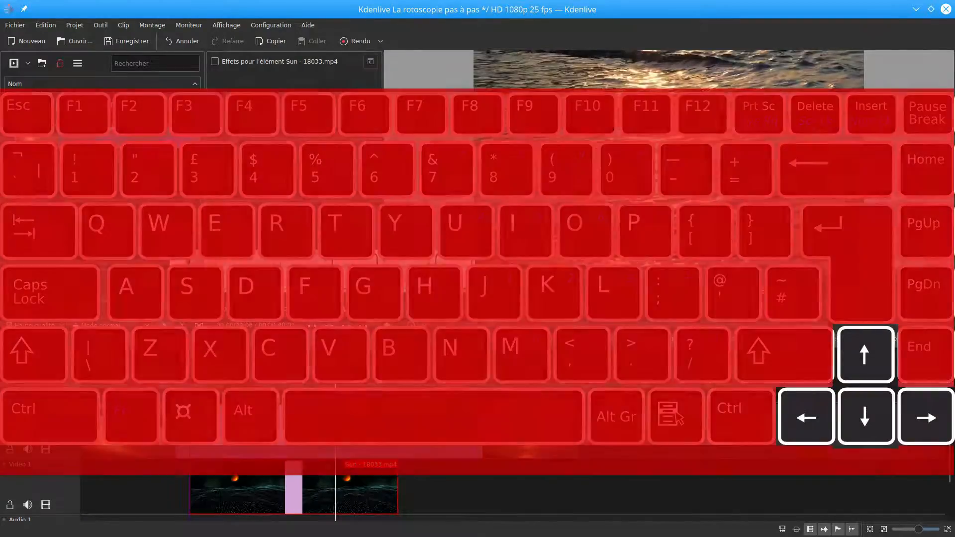
pyautogui.press('Left')
pyautogui.press('Left')
pyautogui.press('Left')
pyautogui.press('Left')
pyautogui.press('Left')
pyautogui.press('Left')
pyautogui.press('Left')
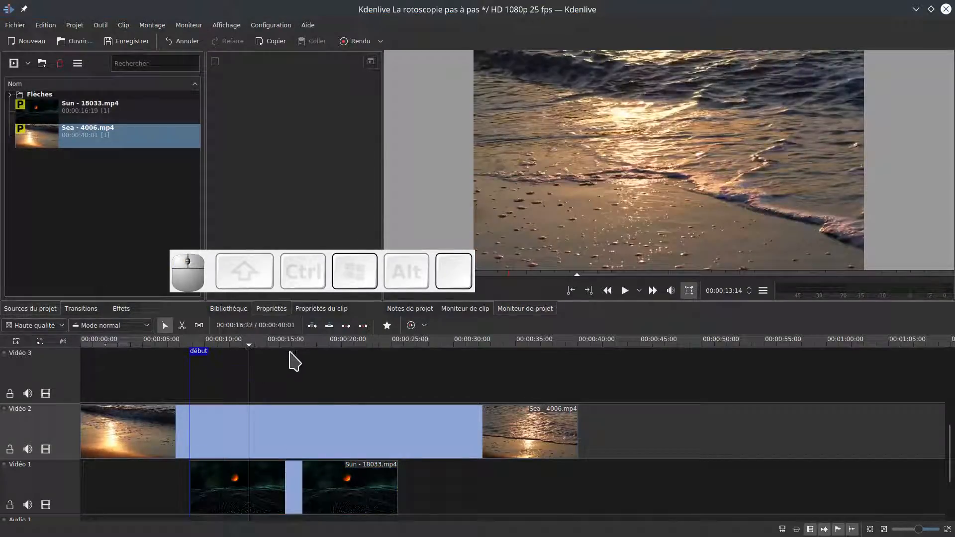
# - Add a timeline guide at the playhead's frame, 00:00:13:14
pyautogui.rightClick(248, 346)
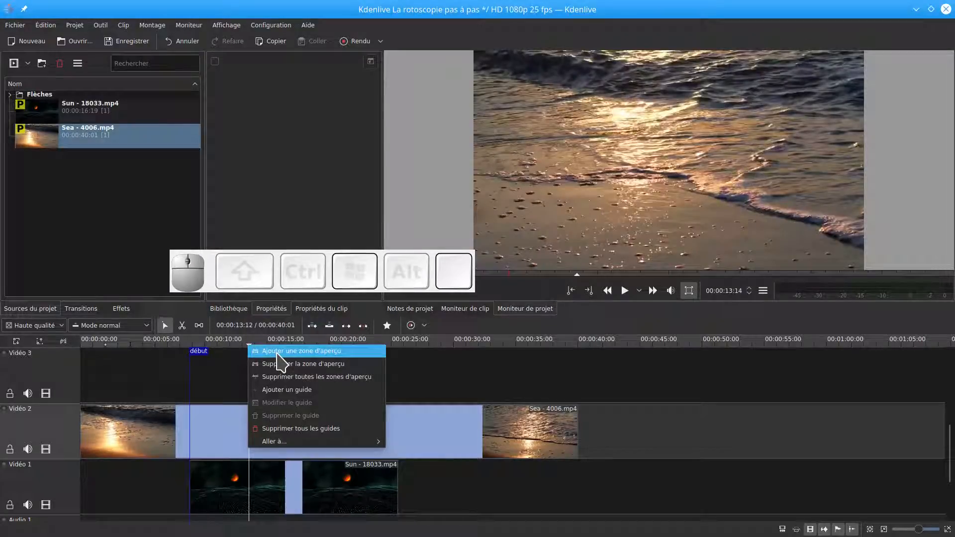
pyautogui.click(291, 392)
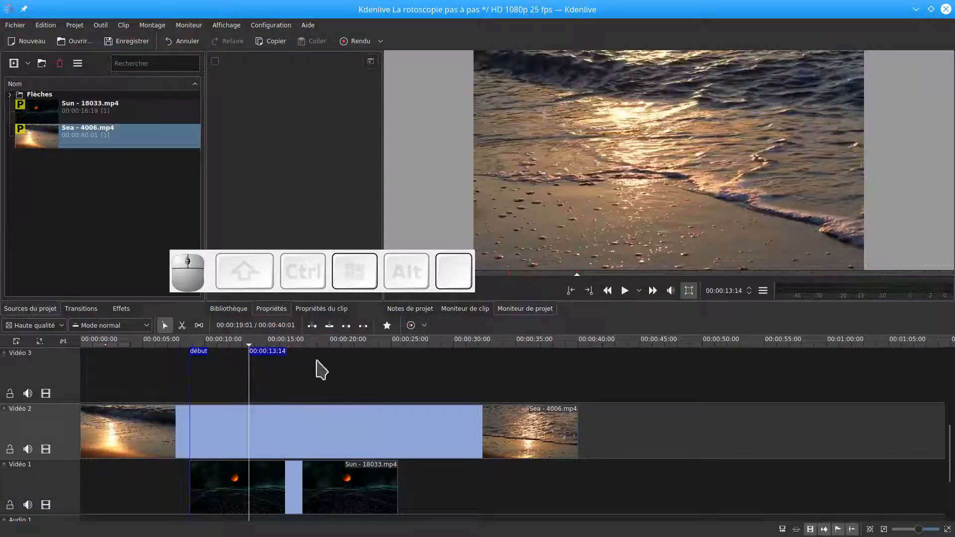
pyautogui.scroll(3, 284, 399)
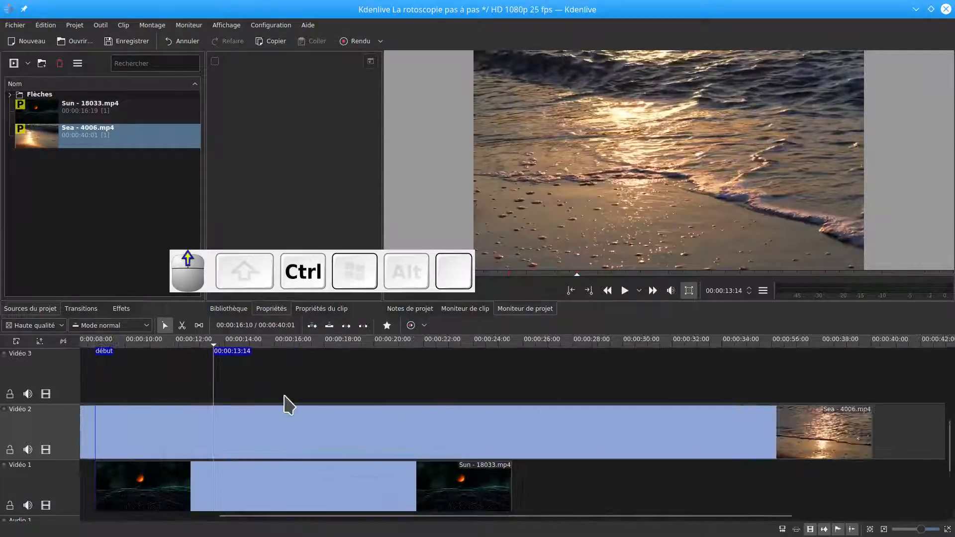
pyautogui.moveTo(292, 517); pyautogui.dragTo(177, 512)
pyautogui.scroll(4, 321, 416)
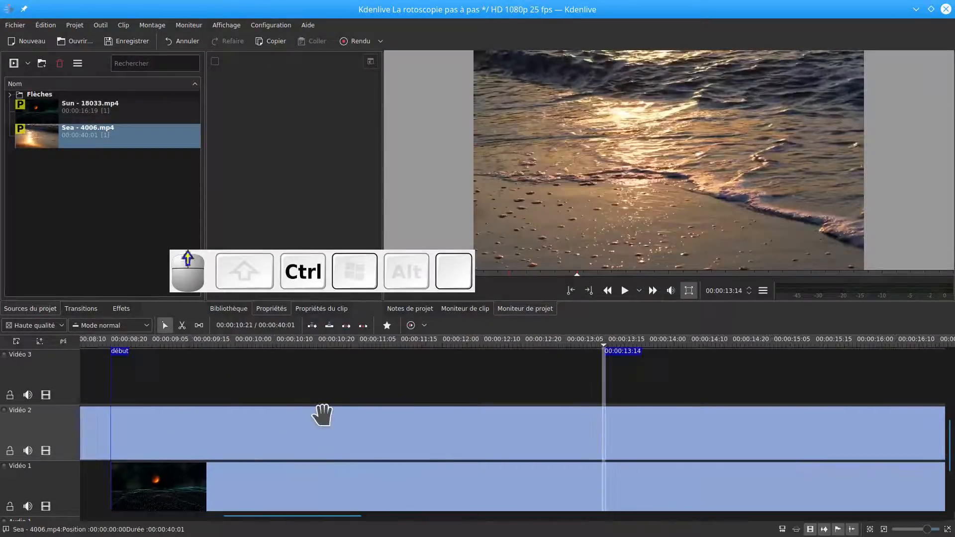
# - Set the comment of the guide at 00:00:13:14 to "fin"
pyautogui.click(344, 348)
pyautogui.scroll(2, 345, 363)
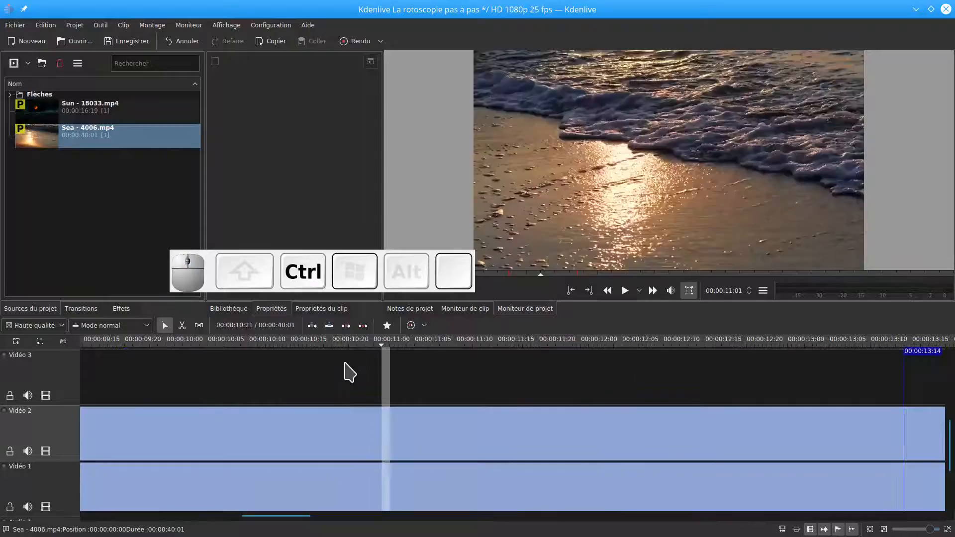
pyautogui.scroll(-1, 350, 373)
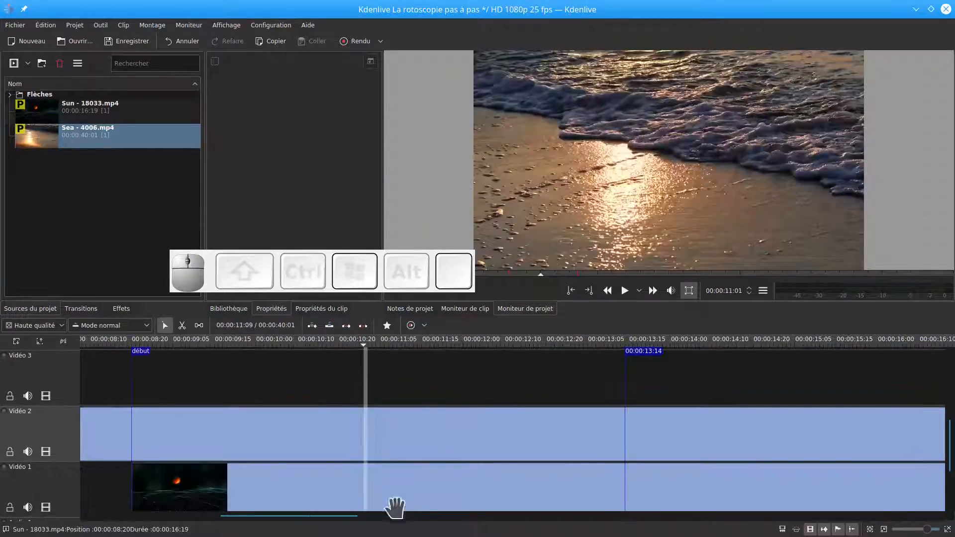
pyautogui.moveTo(345, 517); pyautogui.dragTo(336, 517)
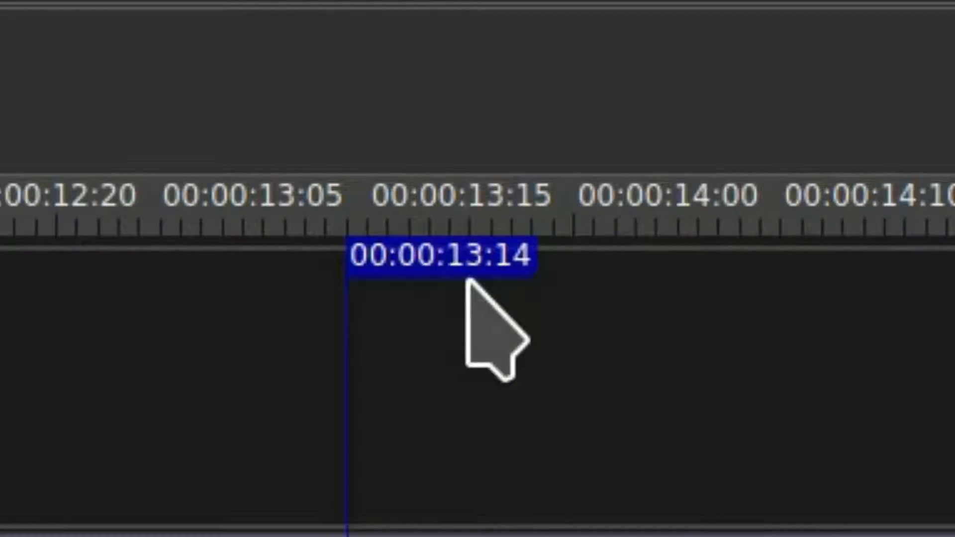
pyautogui.rightClick(460, 256)
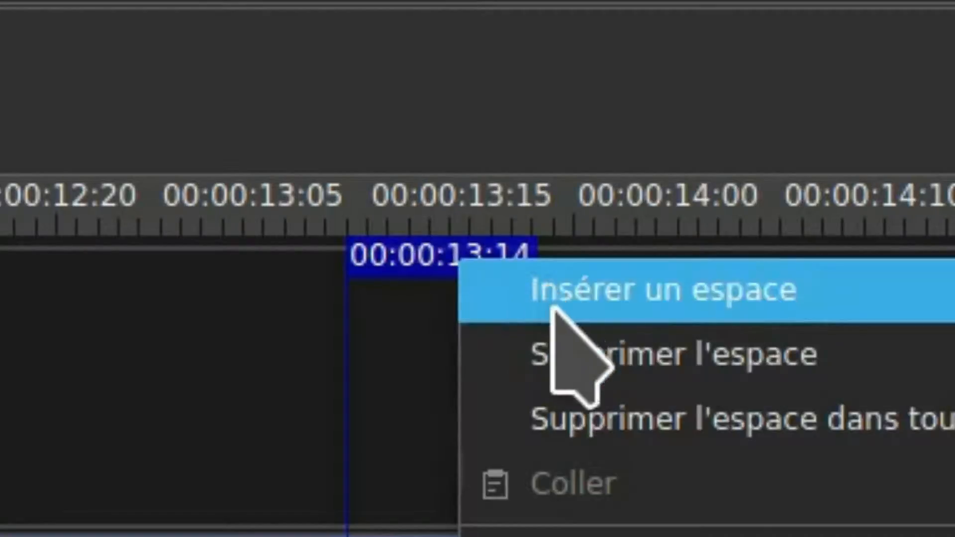
pyautogui.doubleClick(422, 251)
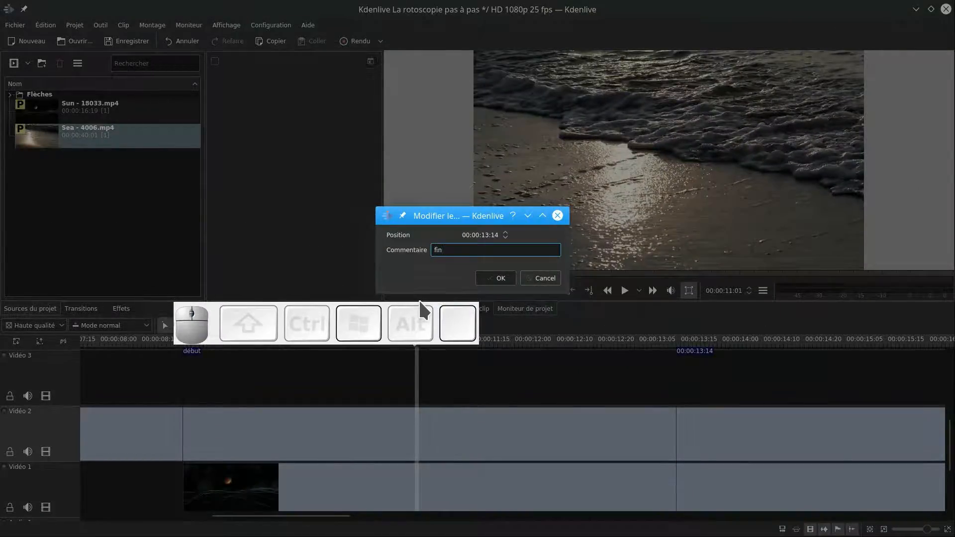
pyautogui.press('Return')
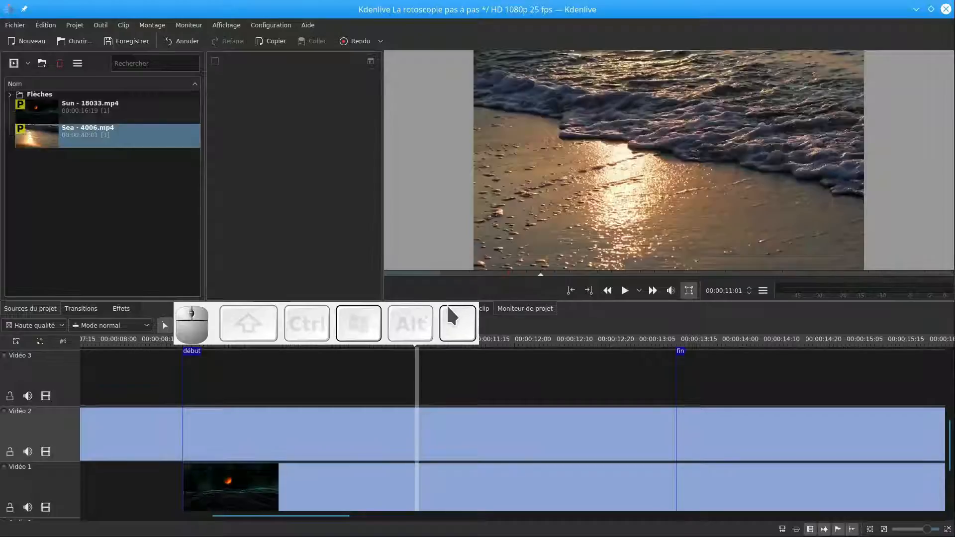
# - Trim the end of the Sun - 18033.mp4 clip on Vidéo 1 back to the "fin" guide
pyautogui.moveTo(434, 306); pyautogui.dragTo(426, 173)
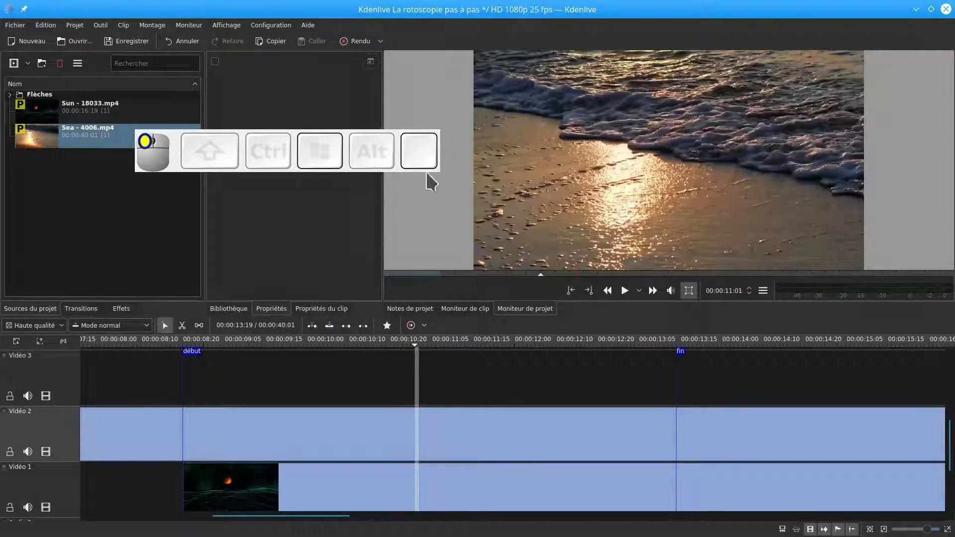
pyautogui.keyDown('ctrl'); pyautogui.scroll(-3, 580, 373); pyautogui.keyUp('ctrl')
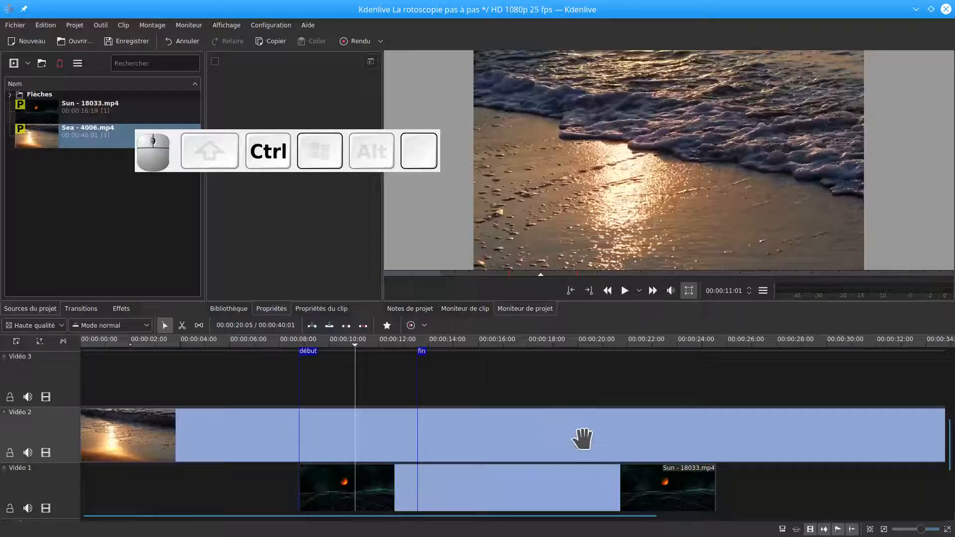
pyautogui.moveTo(712, 482); pyautogui.dragTo(418, 481)
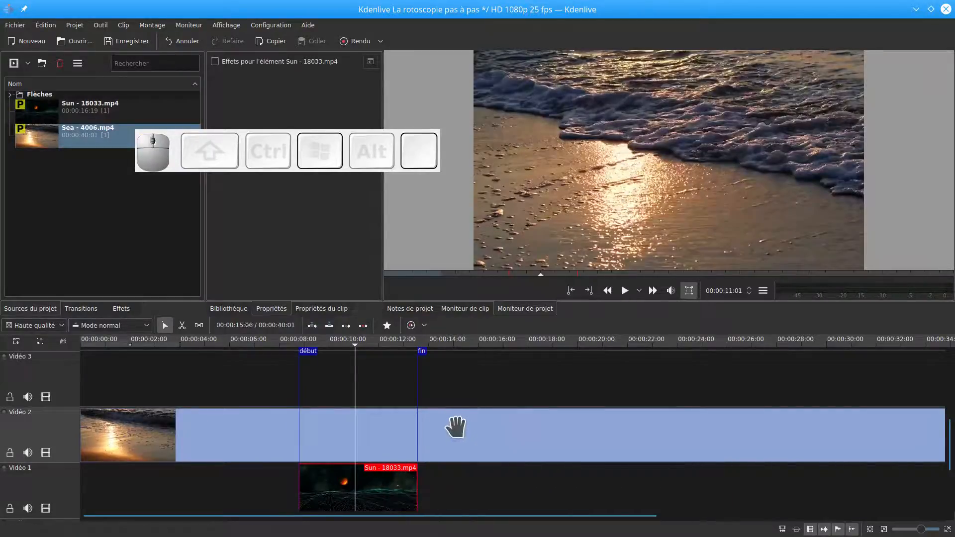
# - Widen the clip properties area by narrowing the project monitor, keeping both guides in view on the timeline
pyautogui.keyDown('ctrl'); pyautogui.scroll(2, 338, 427); pyautogui.keyUp('ctrl')
pyautogui.keyDown('ctrl'); pyautogui.scroll(2, 338, 426); pyautogui.keyUp('ctrl')
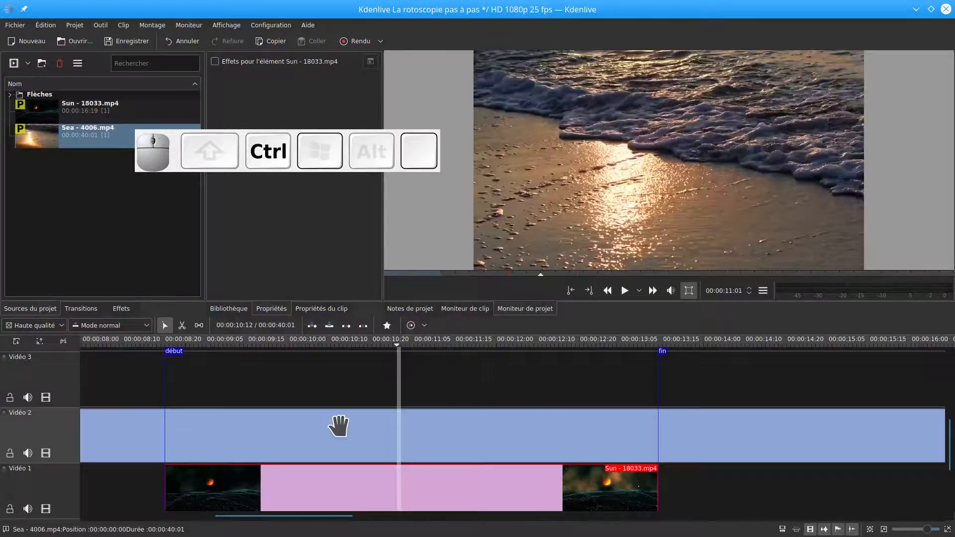
pyautogui.keyDown('ctrl'); pyautogui.scroll(-1, 338, 426); pyautogui.keyUp('ctrl')
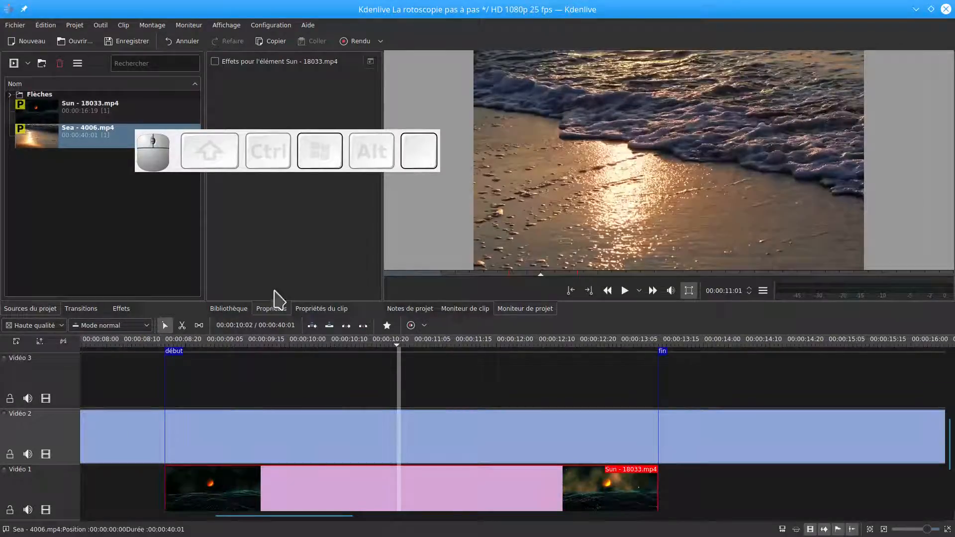
pyautogui.moveTo(382, 186); pyautogui.dragTo(459, 185)
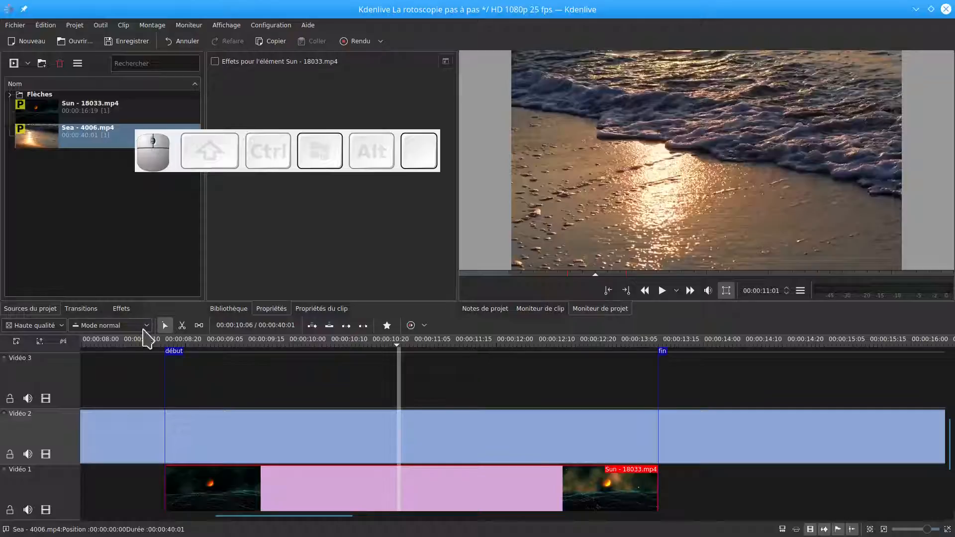
pyautogui.click(16, 341)
pyautogui.click(39, 342)
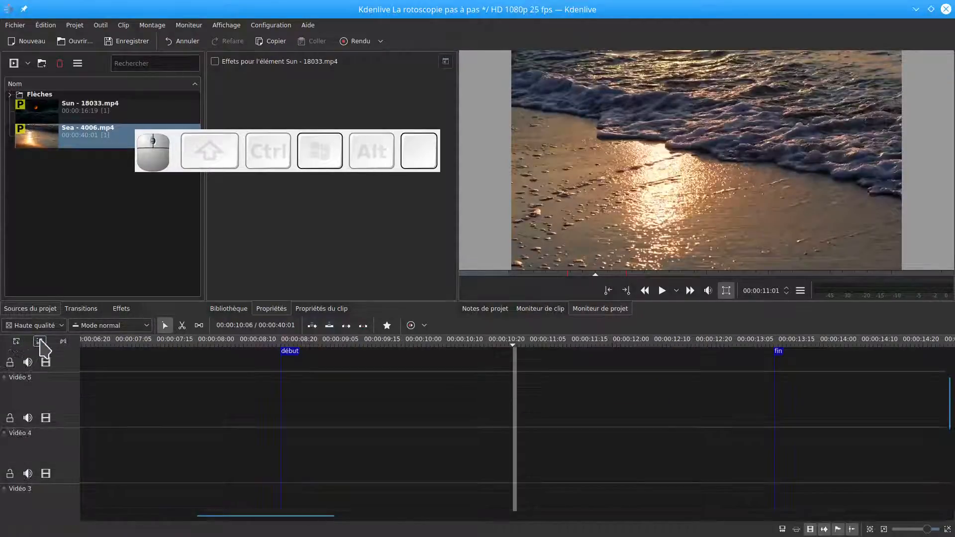
# - Cut the Sea - 4006.mp4 clip on Vidéo 2 at the "début" and "fin" guides and select the section between them
pyautogui.scroll(-3, 48, 440)
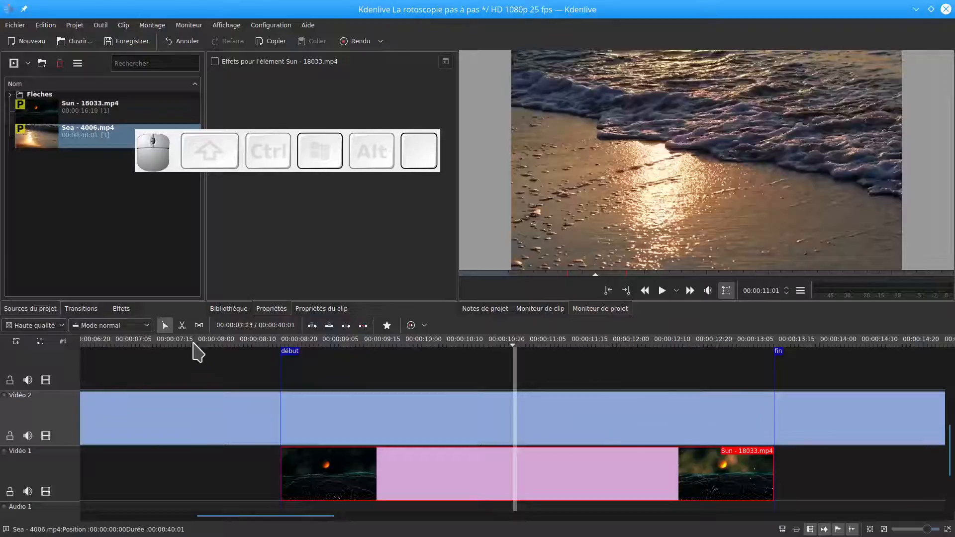
pyautogui.click(181, 326)
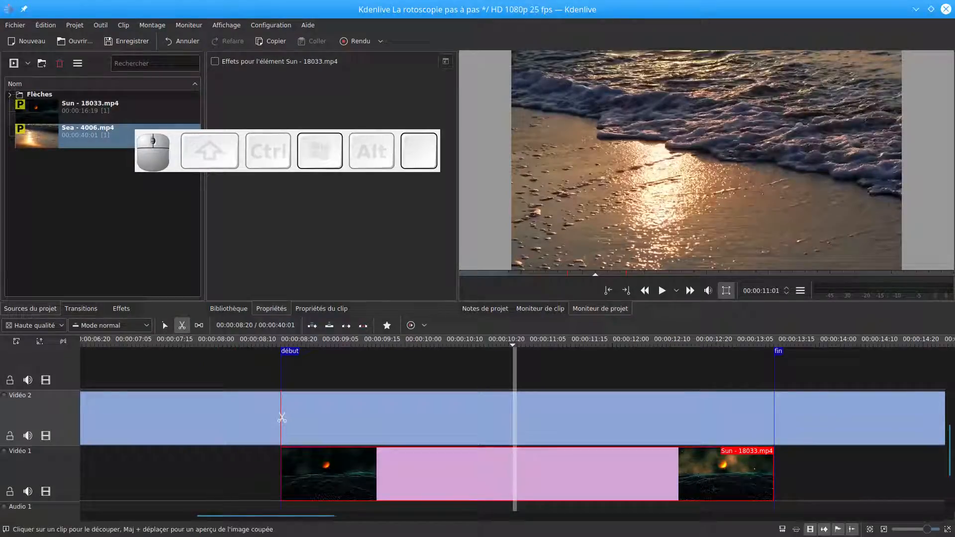
pyautogui.click(281, 418)
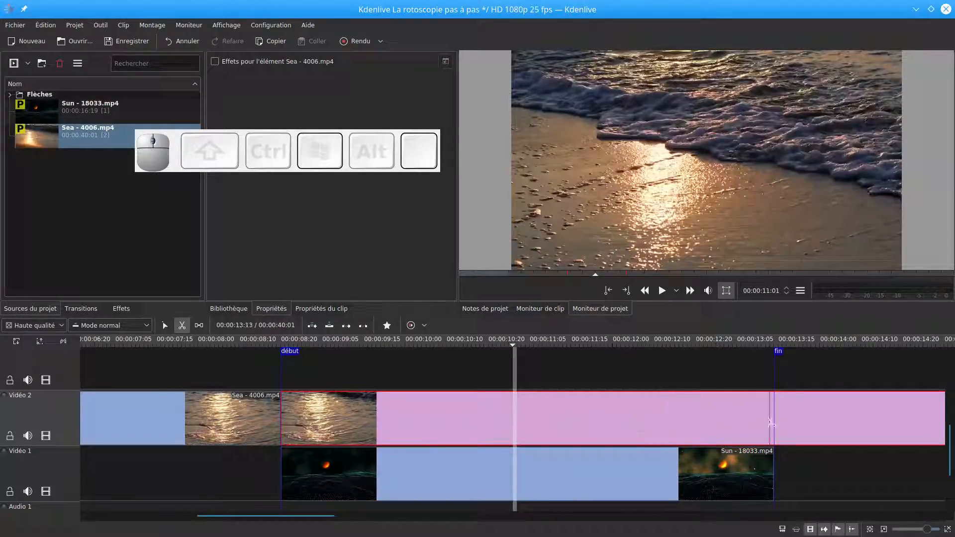
pyautogui.click(774, 421)
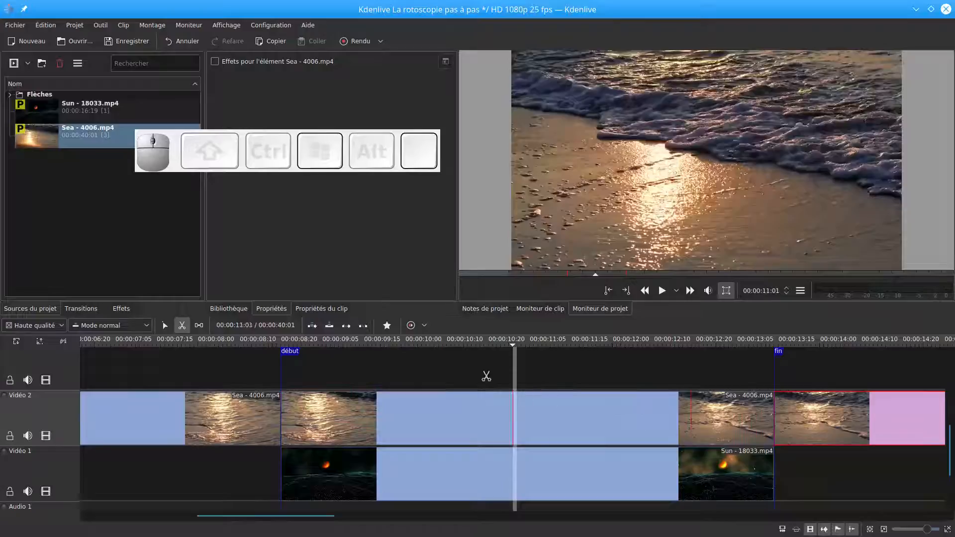
pyautogui.click(166, 325)
pyautogui.moveTo(397, 418); pyautogui.dragTo(426, 394)
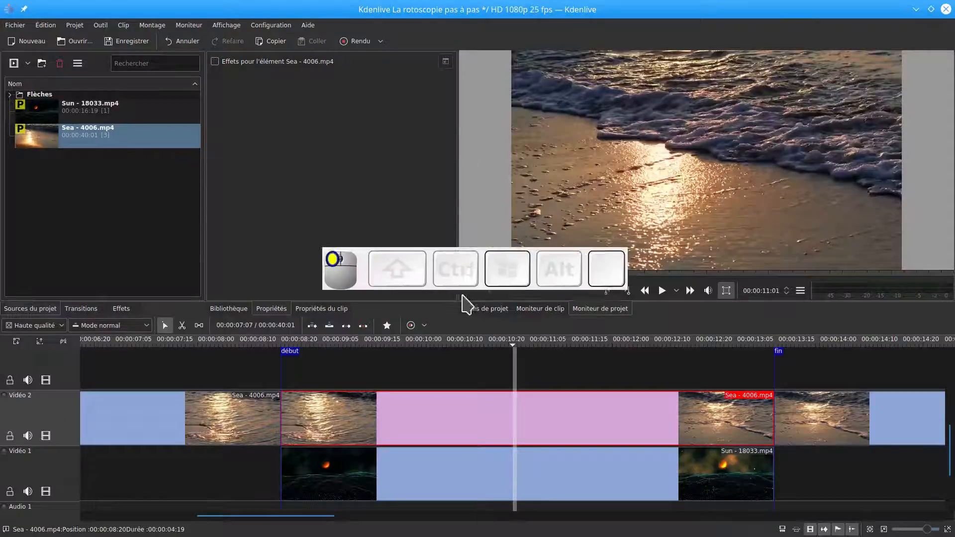
# - Add an Affine transition to the sea section between the guides and set its target track to Vidéo 1
pyautogui.click(81, 309)
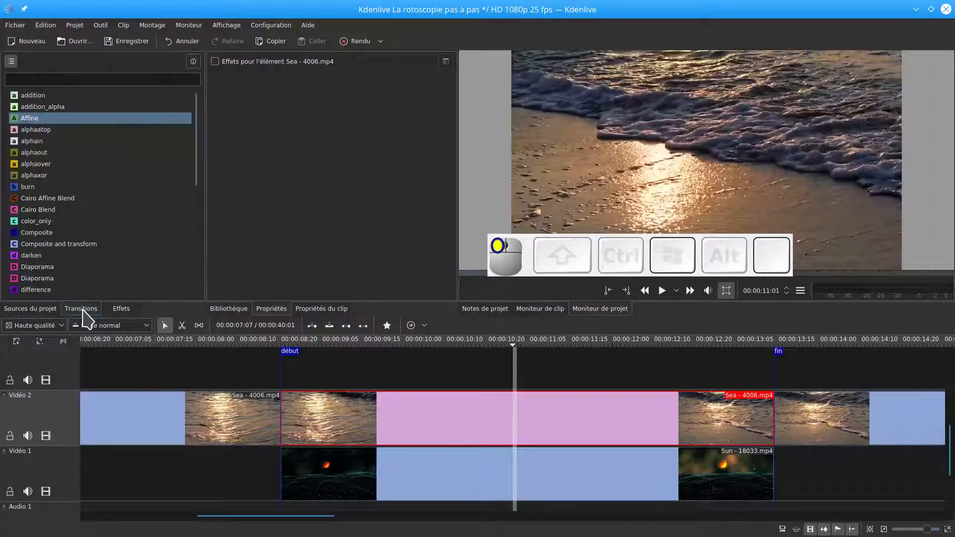
pyautogui.click(22, 120)
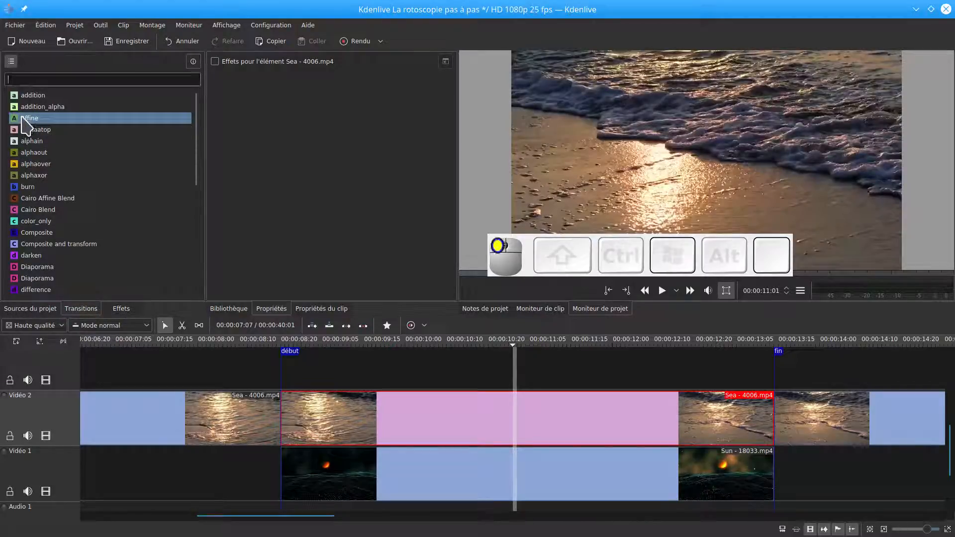
pyautogui.moveTo(22, 119); pyautogui.dragTo(384, 421)
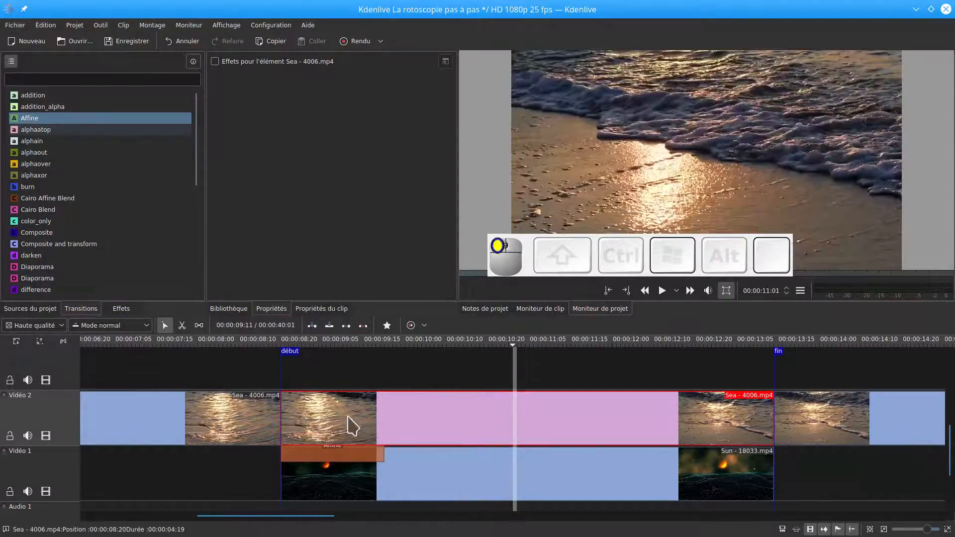
pyautogui.click(339, 447)
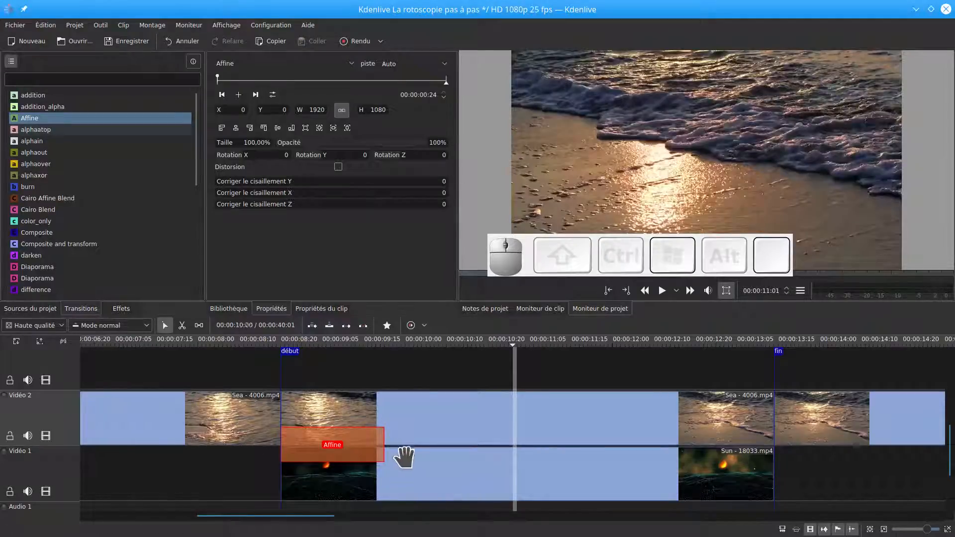
pyautogui.click(441, 66)
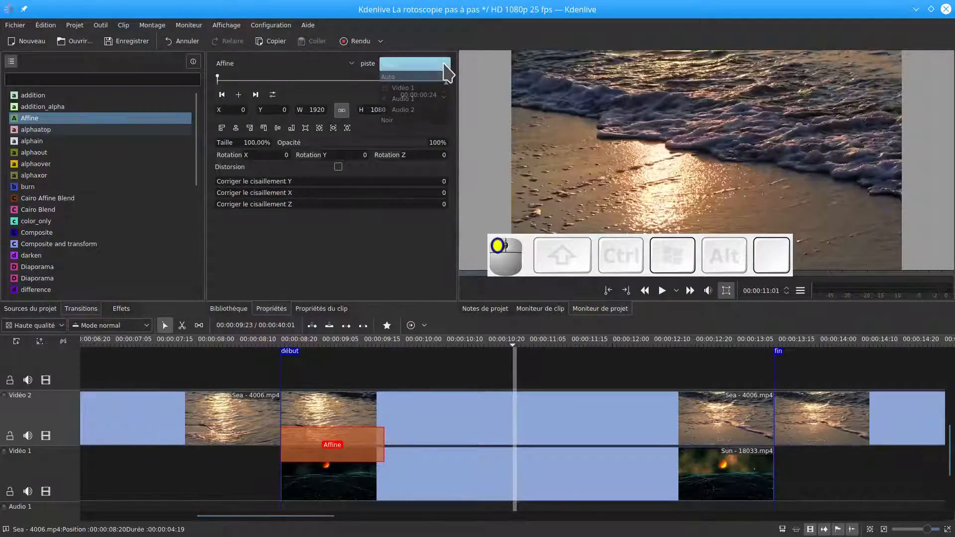
pyautogui.click(414, 89)
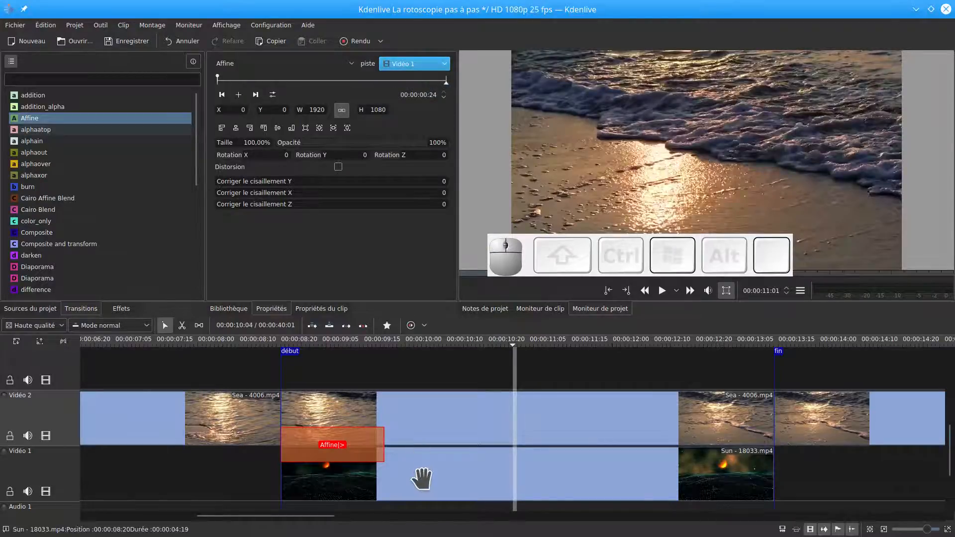
# - Extend the end of the Affine transition to the "fin" guide so it spans the whole sea section
pyautogui.click(395, 465)
pyautogui.click(373, 443)
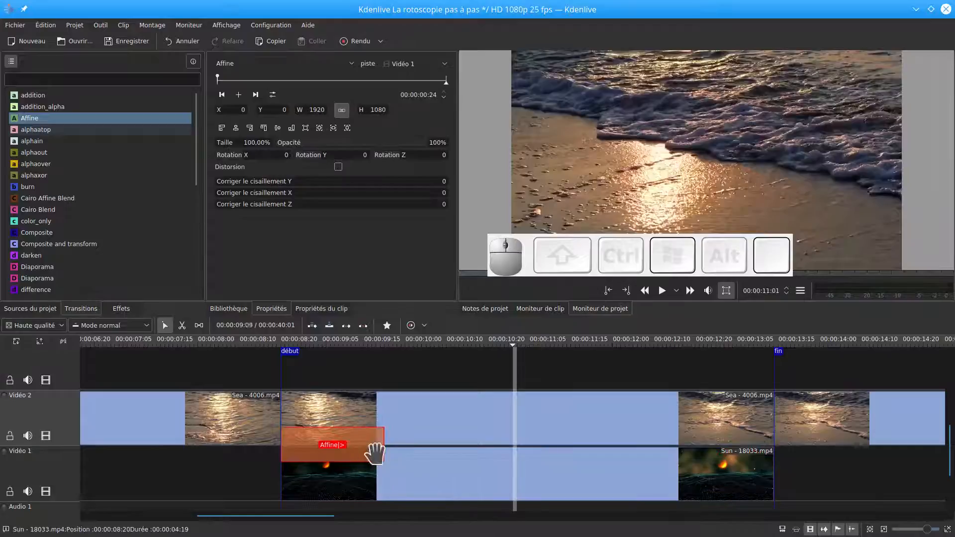
pyautogui.moveTo(384, 448); pyautogui.dragTo(776, 446)
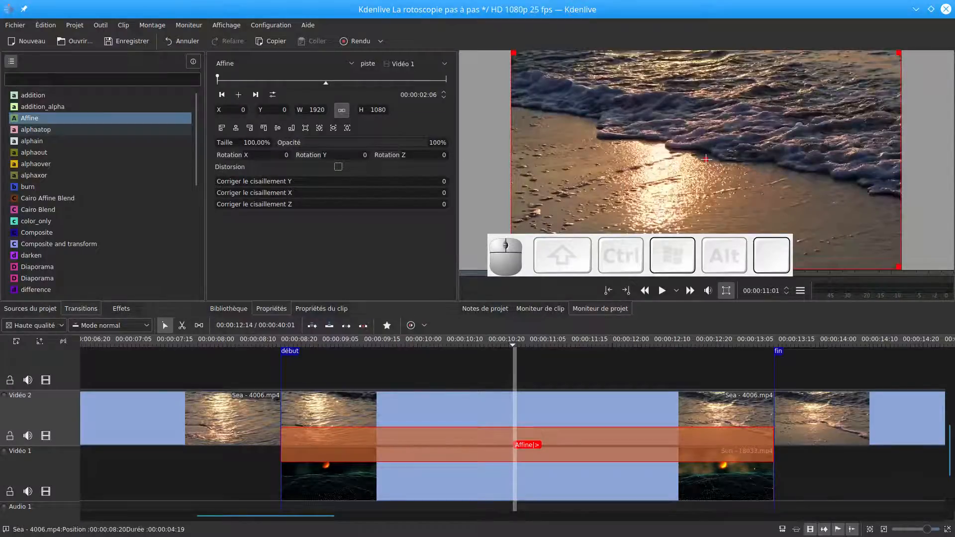
# - Delete the Affine transition between the sea section and the Sun clip
pyautogui.click(416, 452)
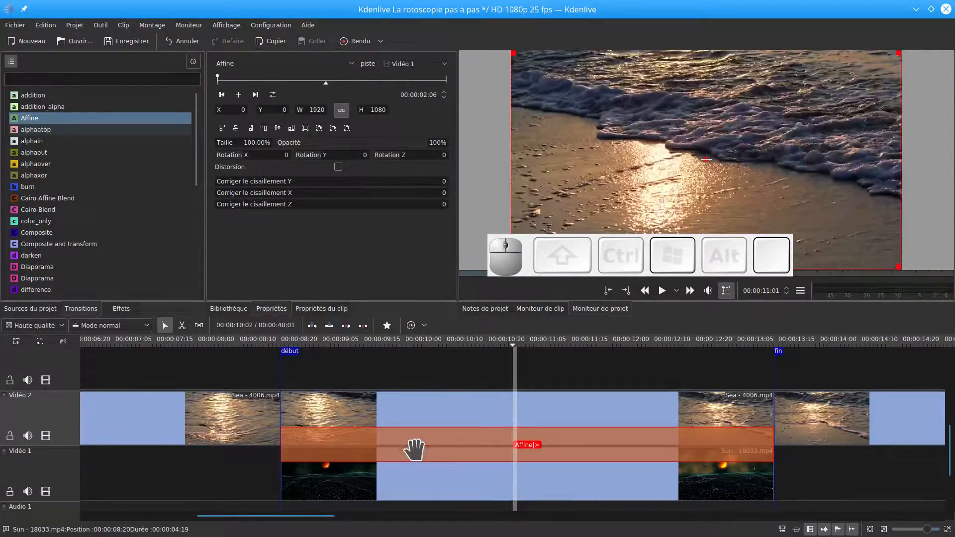
pyautogui.press('Delete')
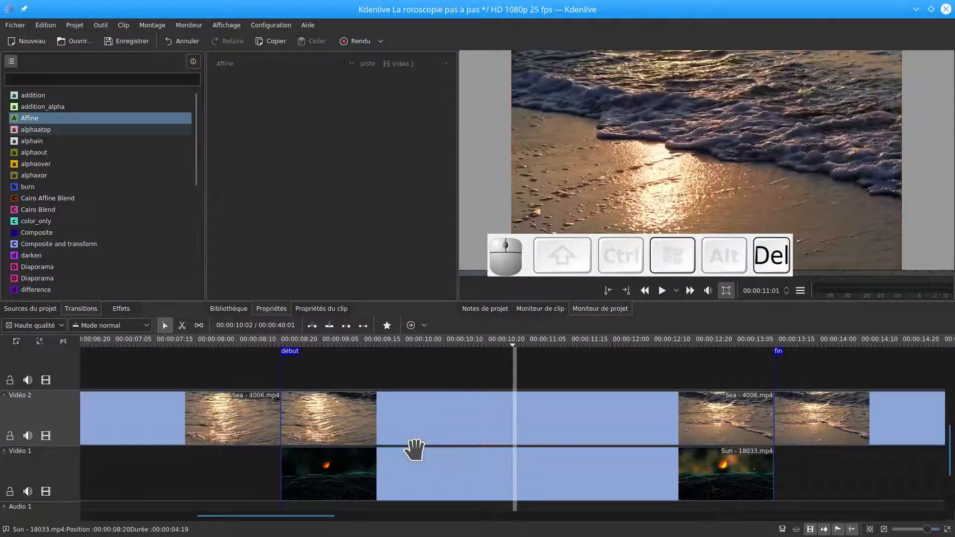
# - Add an Affine transition to the sea section between the "début" and "fin" guides on Vidéo 2
pyautogui.click(406, 419)
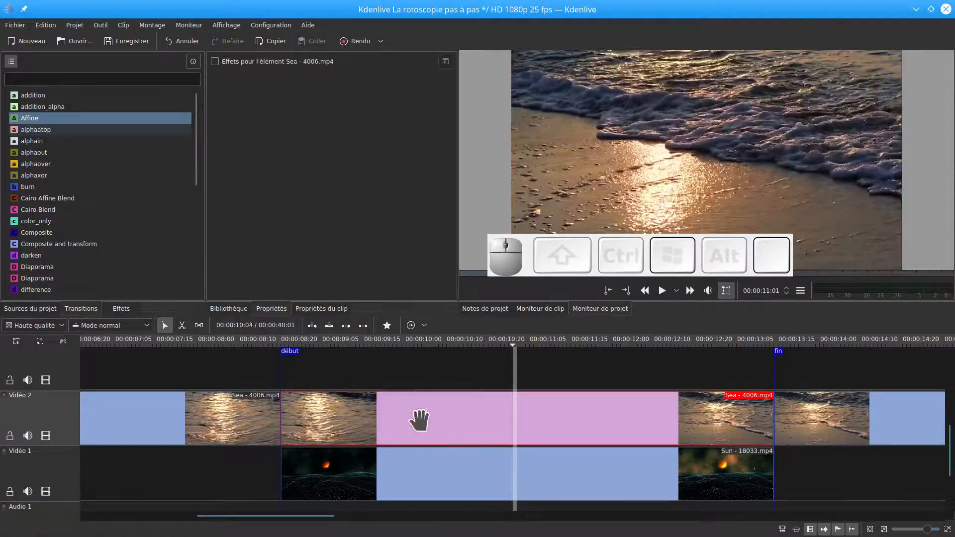
pyautogui.moveTo(374, 425)
pyautogui.mouseDown()
pyautogui.moveTo(373, 388)
pyautogui.moveTo(373, 426)
pyautogui.moveTo(364, 417)
pyautogui.mouseUp()
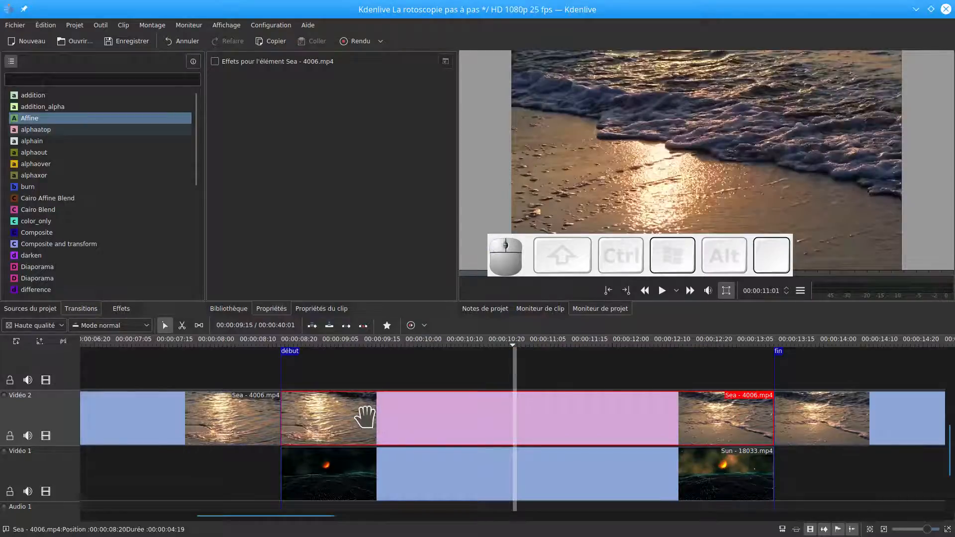
pyautogui.rightClick(367, 418)
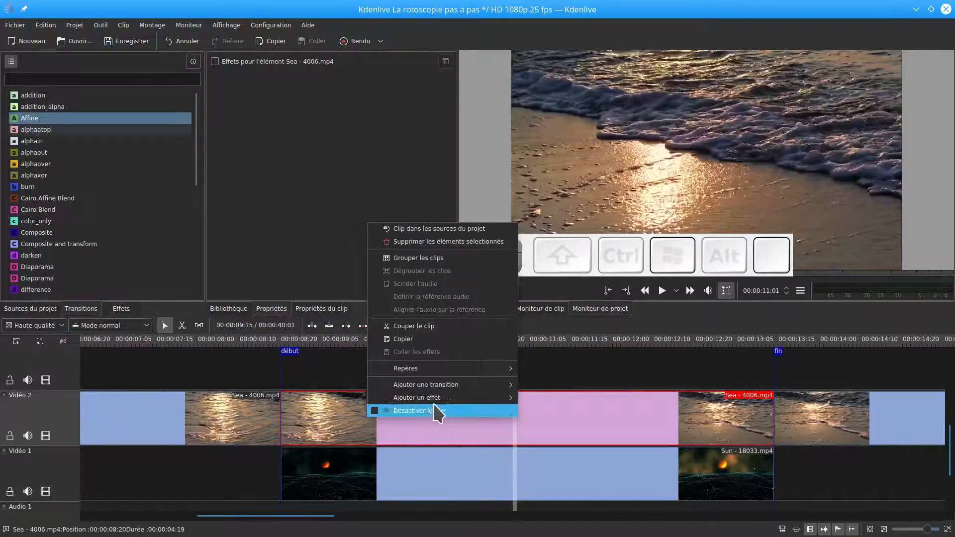
pyautogui.moveTo(440, 388)
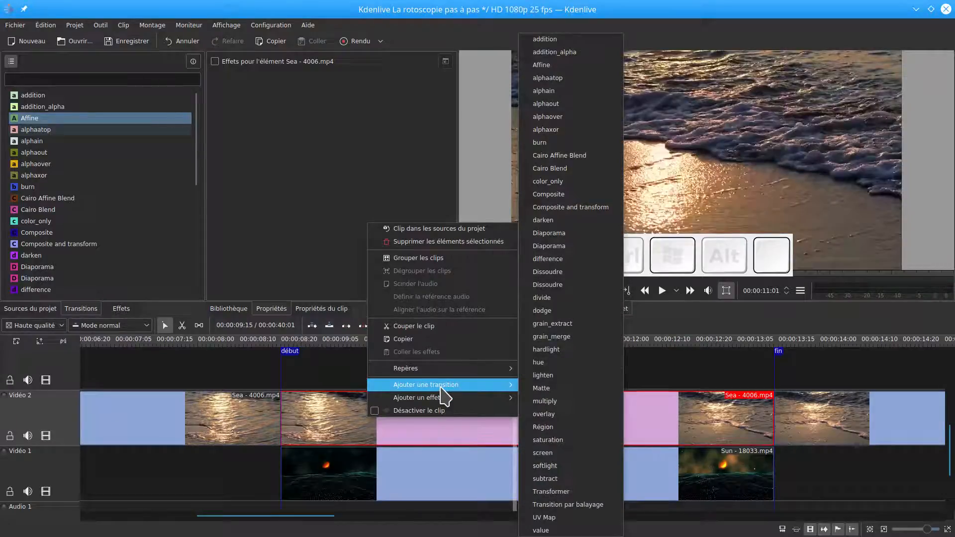
pyautogui.click(544, 65)
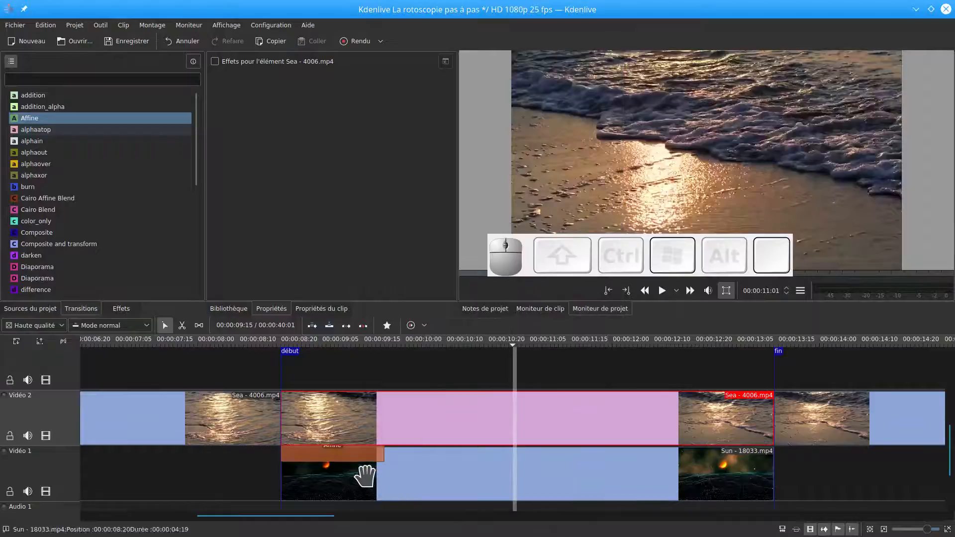
# - Delete the short Affine transition at the start of the sea section
pyautogui.click(365, 456)
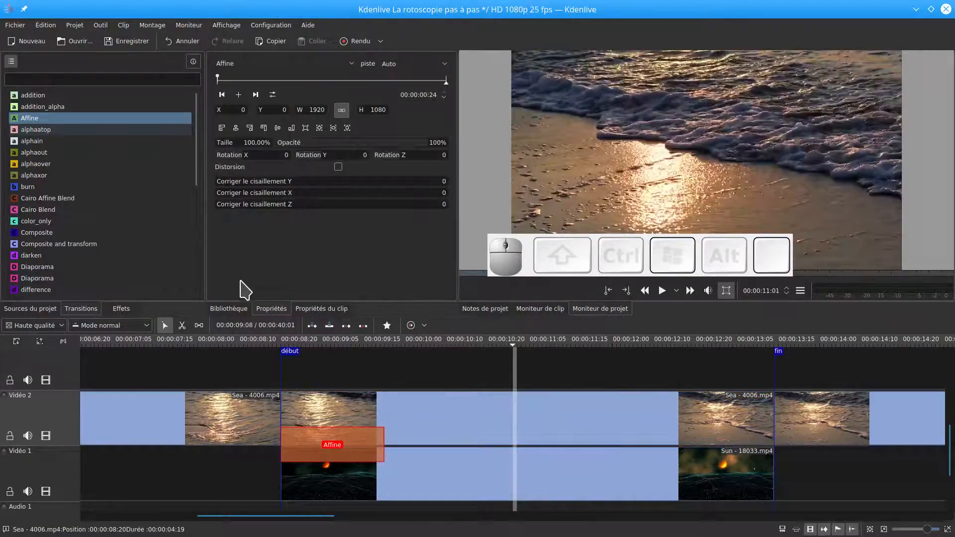
pyautogui.click(375, 456)
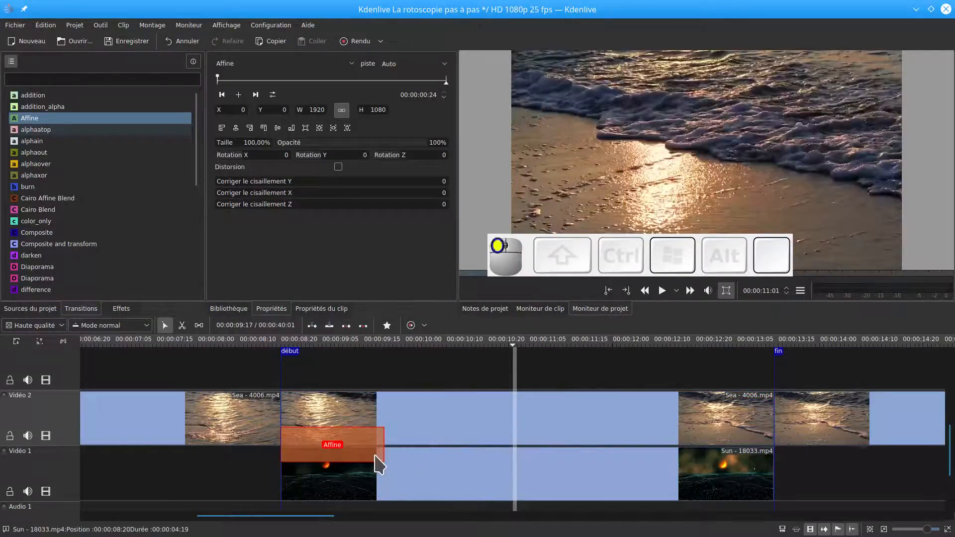
pyautogui.press('Delete')
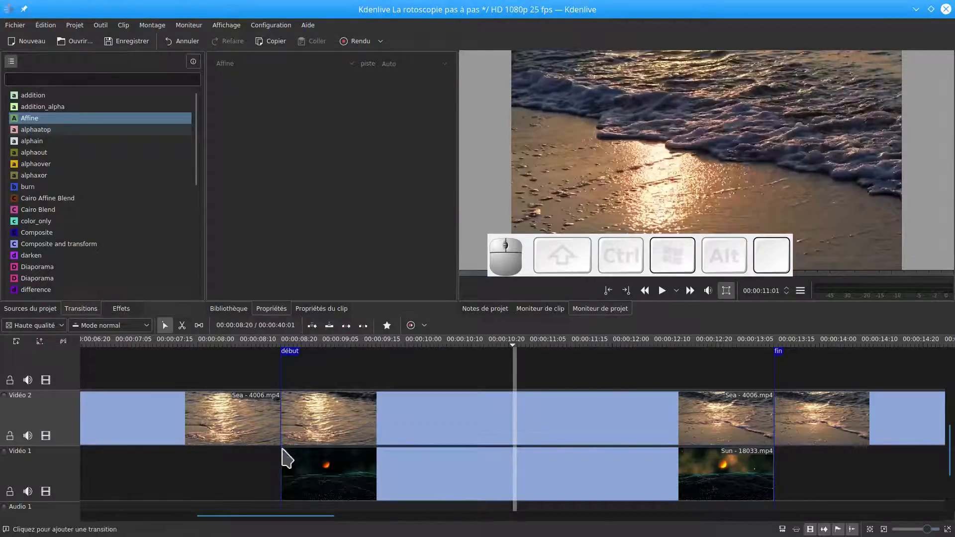
# - Add a Dissoudre transition at the start of the sea section and extend its end to the "fin" guide
pyautogui.click(294, 426)
pyautogui.moveTo(350, 416)
pyautogui.mouseDown()
pyautogui.moveTo(349, 392)
pyautogui.moveTo(347, 410)
pyautogui.mouseUp()
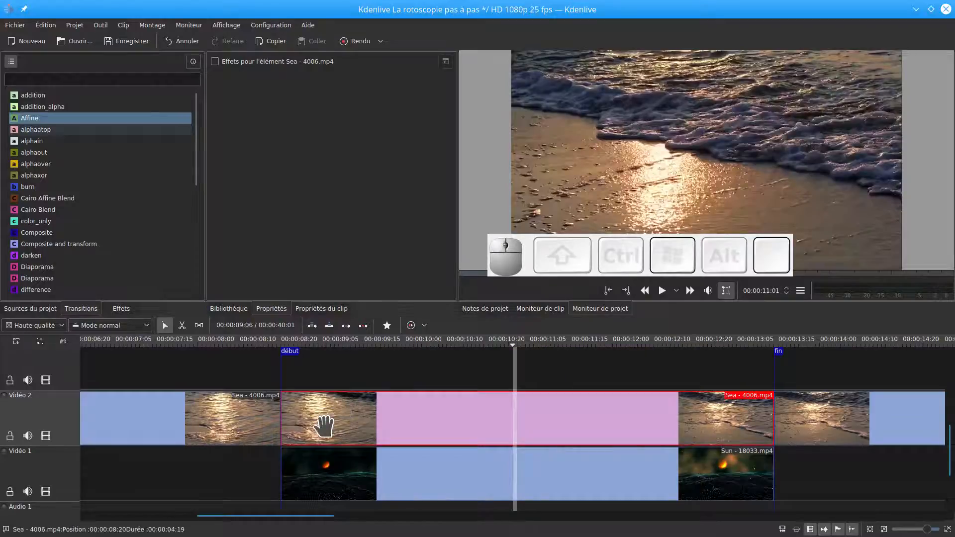
pyautogui.click(285, 445)
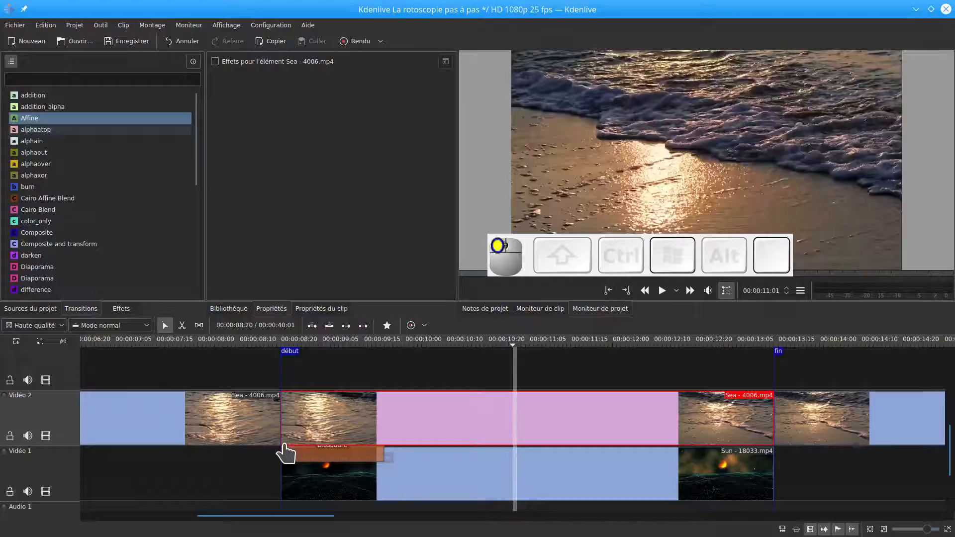
pyautogui.click(314, 453)
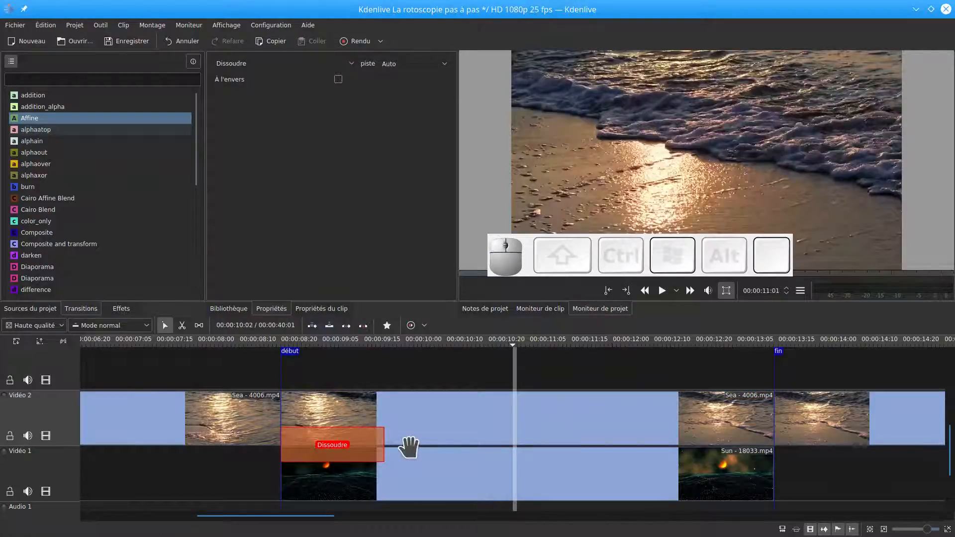
pyautogui.moveTo(383, 450); pyautogui.dragTo(774, 453)
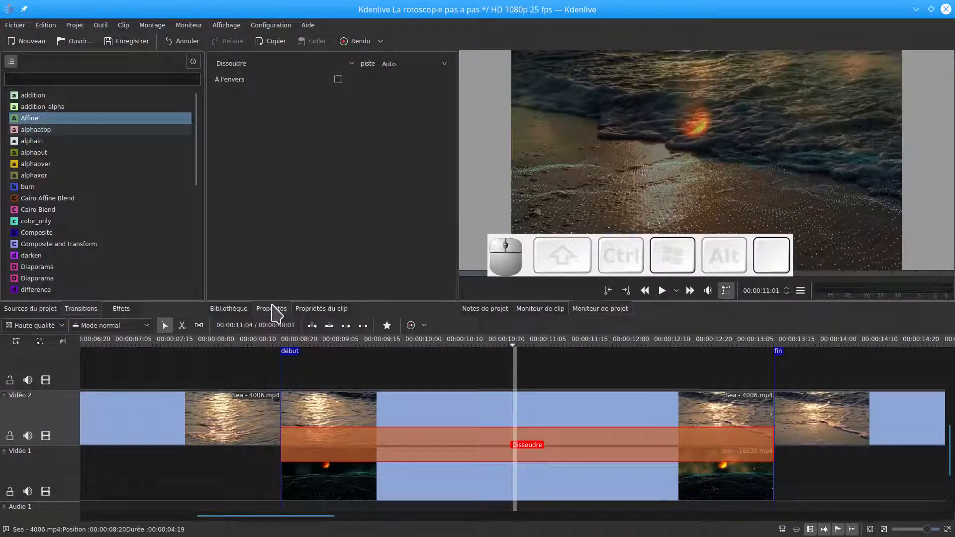
# - Check in the display options that the Propriétés panel is enabled
pyautogui.click(226, 25)
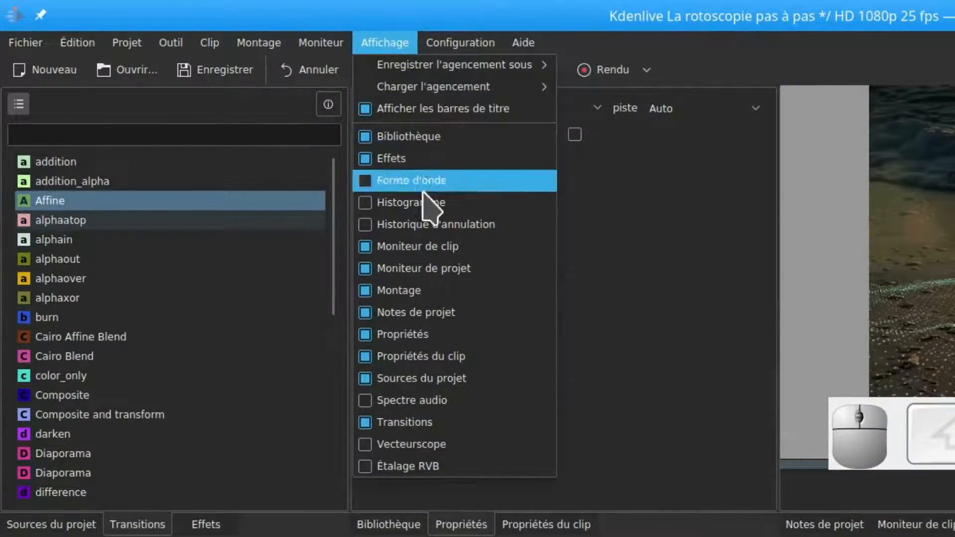
pyautogui.click(409, 339)
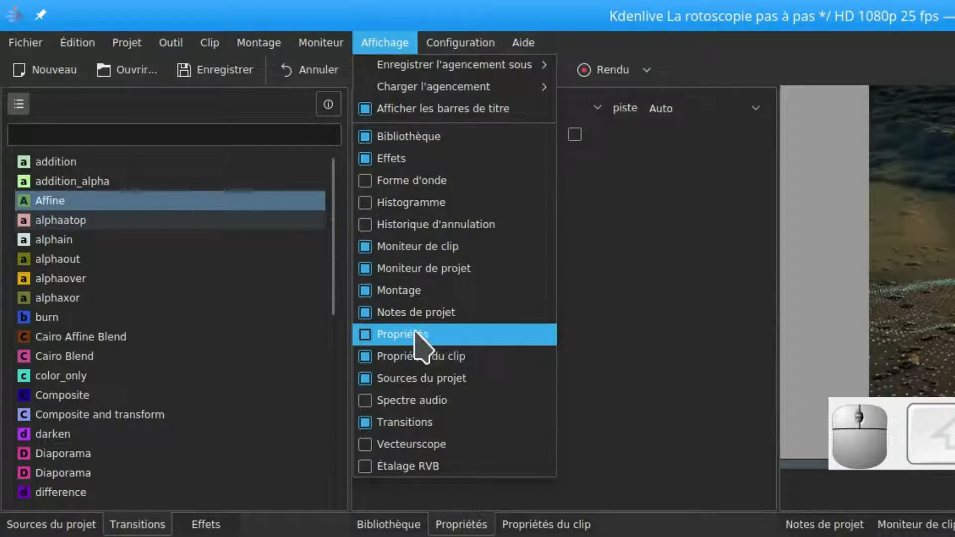
pyautogui.click(418, 337)
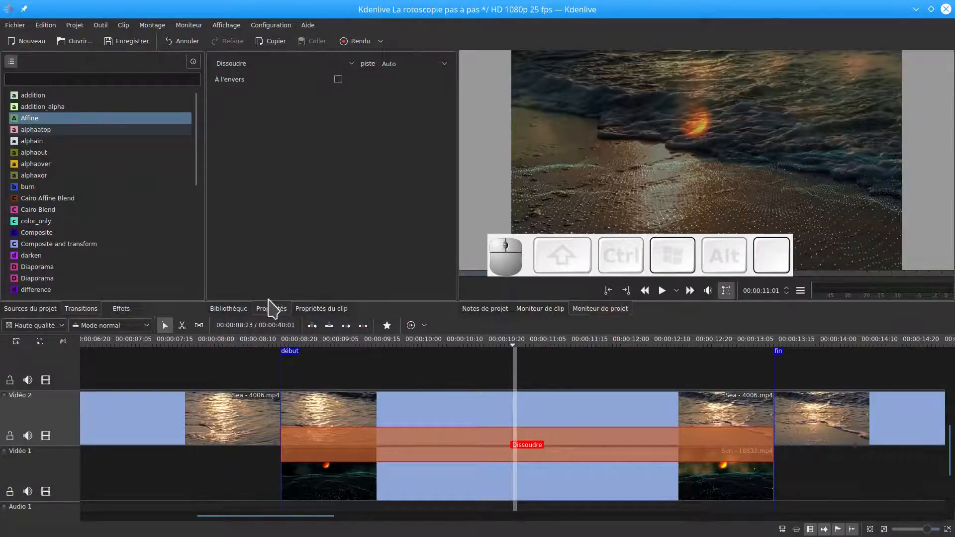
# - Change the type of the Dissoudre transition between the sea and Sun clips to Affine
pyautogui.click(241, 65)
pyautogui.scroll(3, 272, 104)
pyautogui.moveTo(352, 86)
pyautogui.mouseDown()
pyautogui.moveTo(356, 110)
pyautogui.moveTo(357, 85)
pyautogui.moveTo(342, 86)
pyautogui.mouseUp()
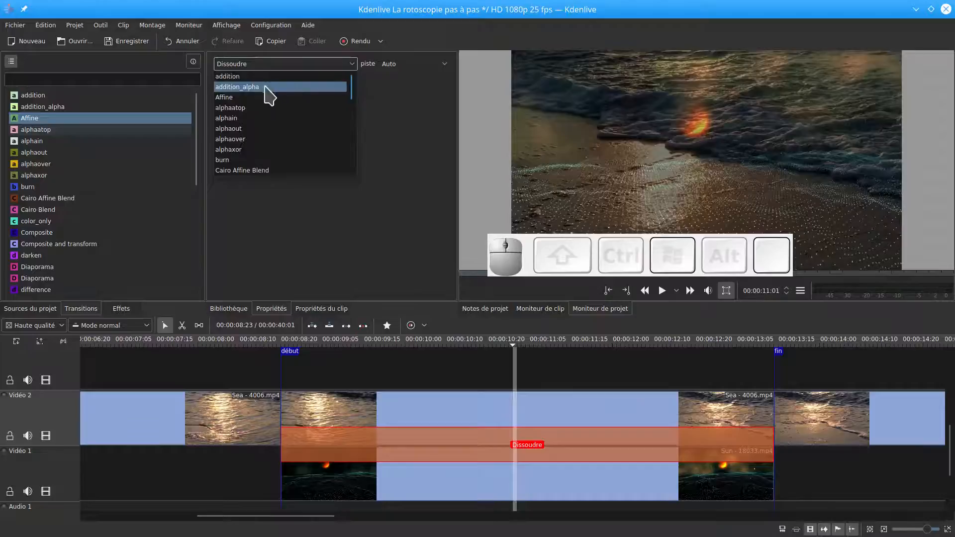
pyautogui.click(230, 98)
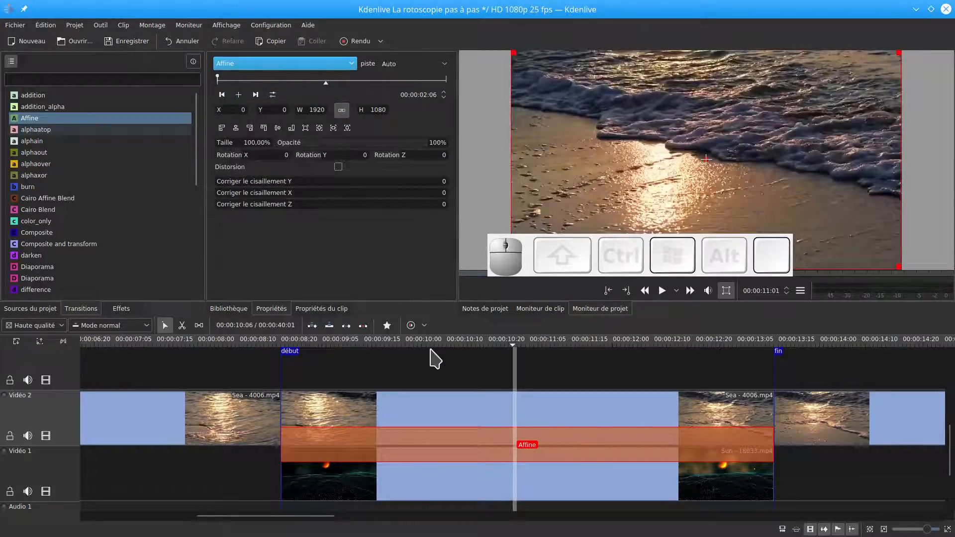
# - Set the target track of the full-length Affine transition to Vidéo 1
pyautogui.moveTo(528, 246); pyautogui.dragTo(184, 245)
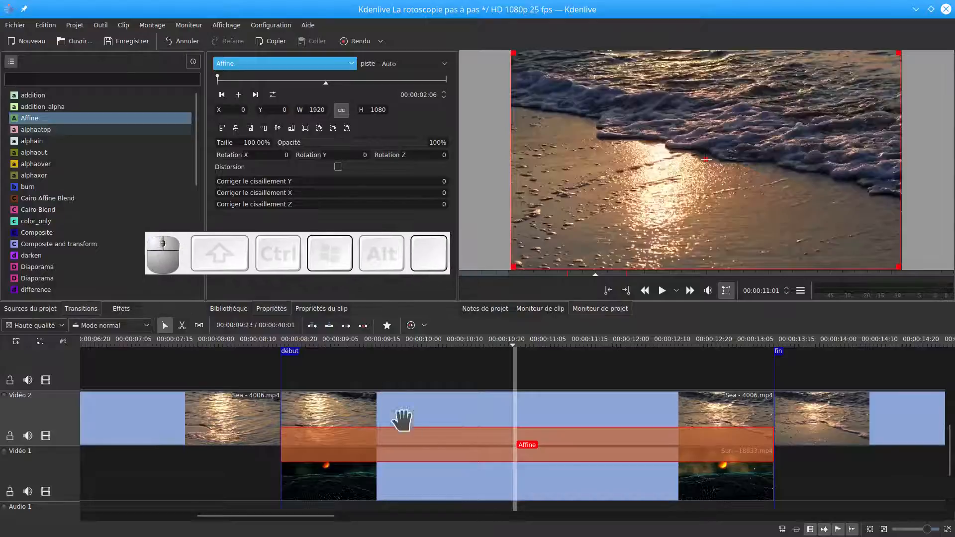
pyautogui.click(431, 452)
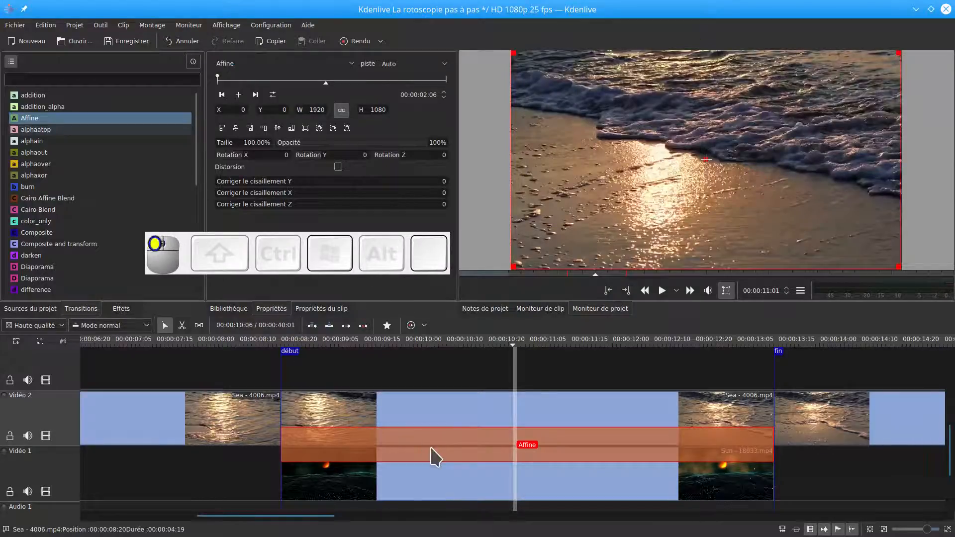
pyautogui.click(437, 64)
pyautogui.click(426, 90)
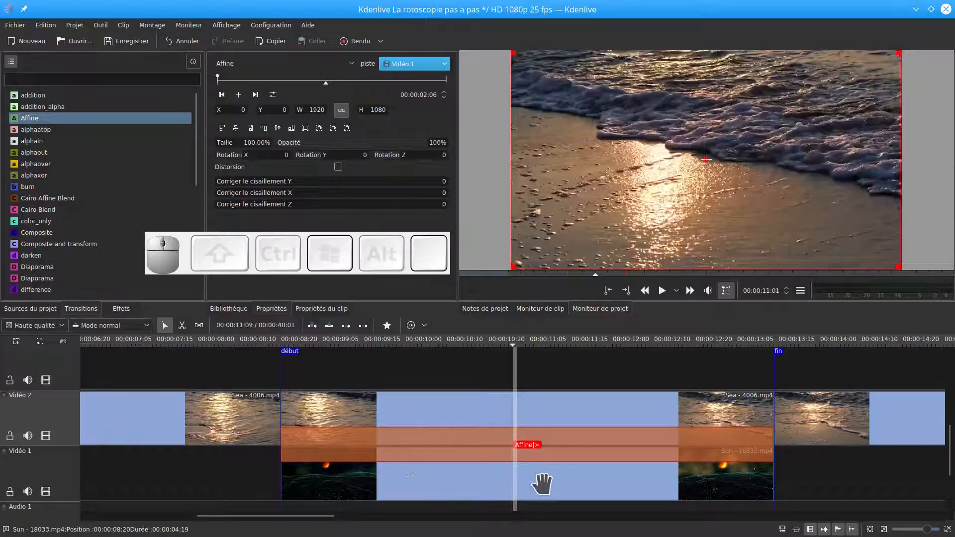
# - Select the sea section between the guides and review all, video, audio, custom and favourite effects in the effects list
pyautogui.click(328, 406)
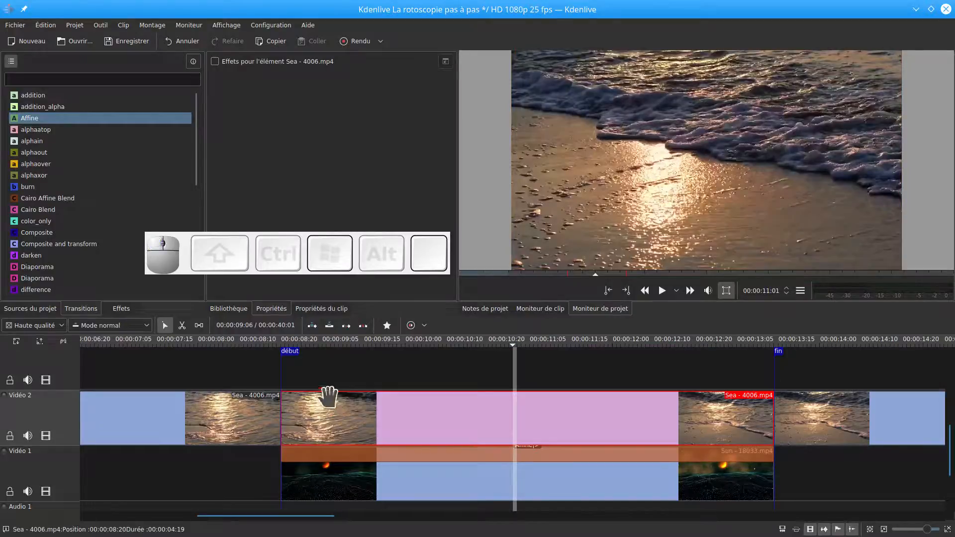
pyautogui.moveTo(248, 264); pyautogui.dragTo(693, 343)
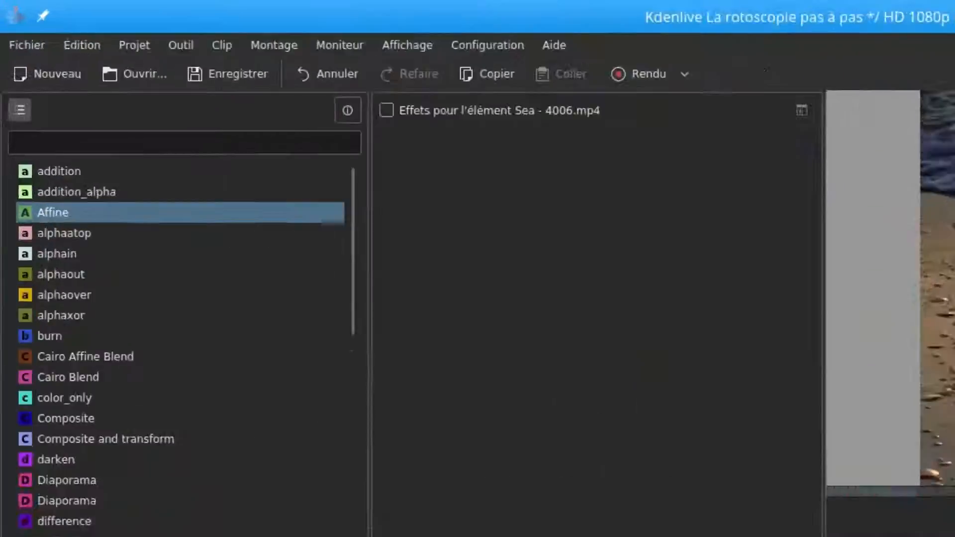
pyautogui.click(114, 311)
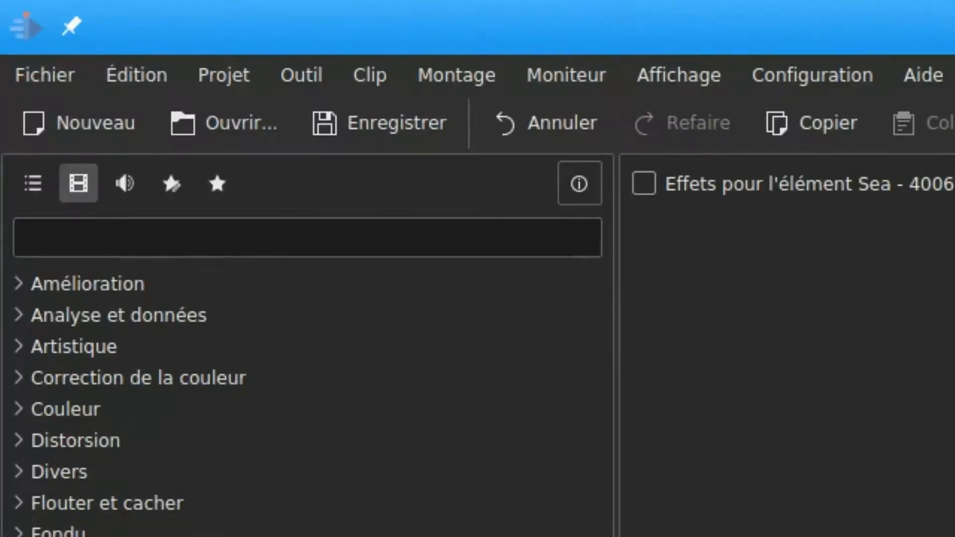
pyautogui.click(33, 185)
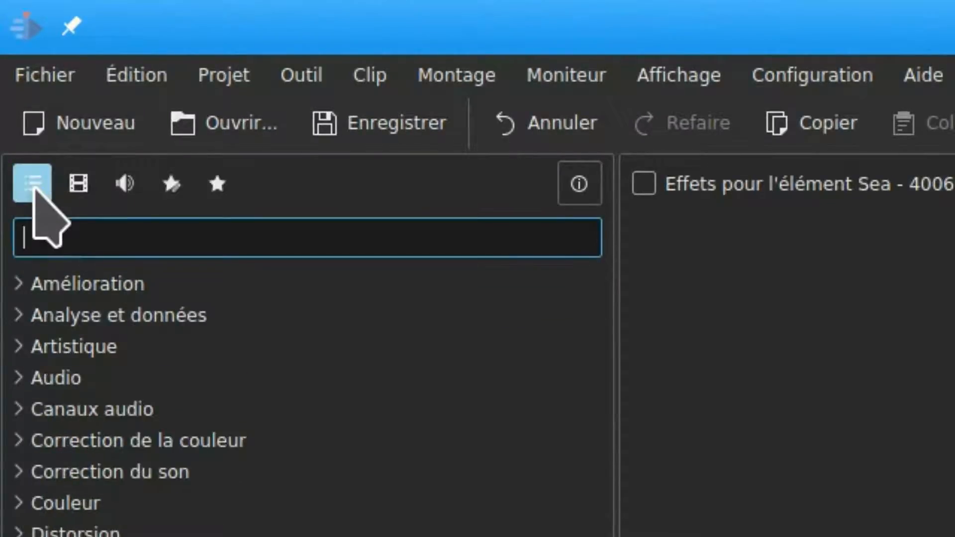
pyautogui.click(75, 188)
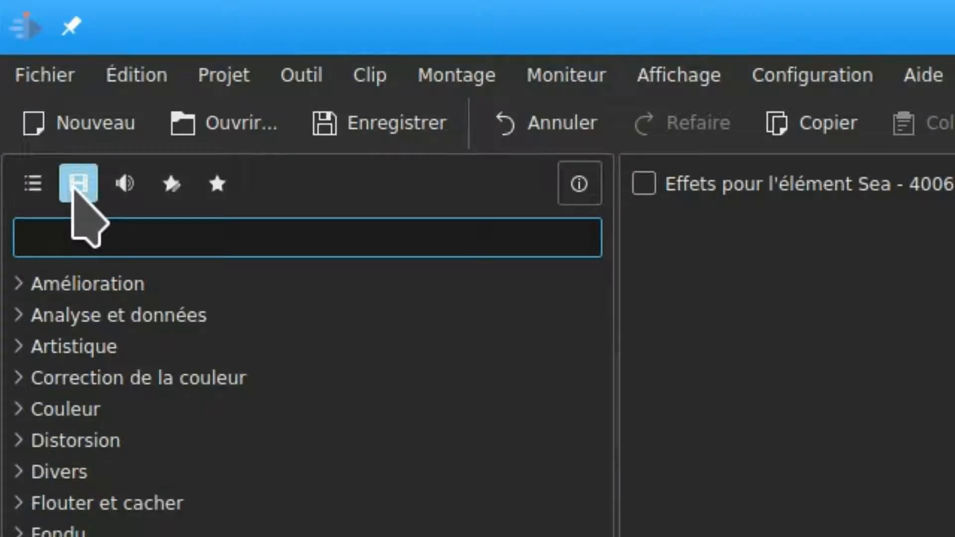
pyautogui.click(125, 192)
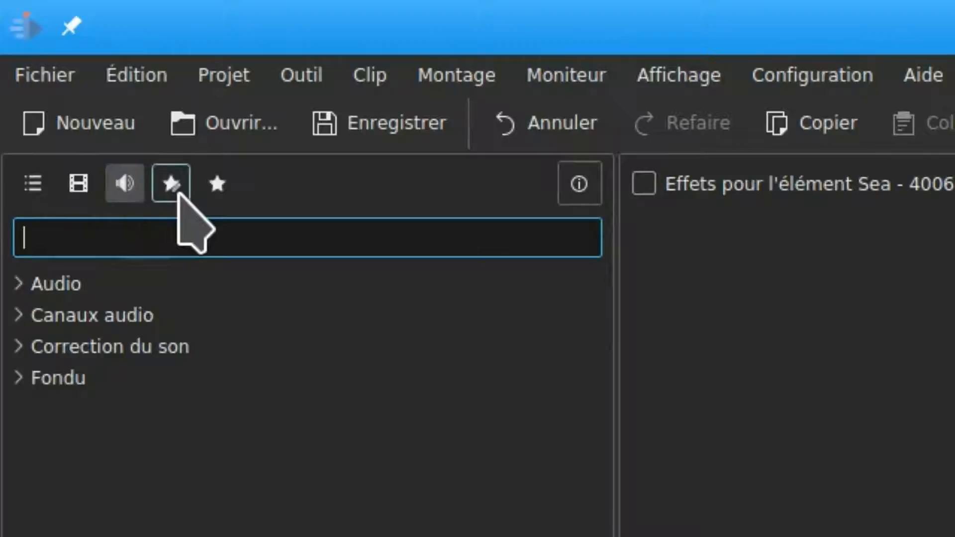
pyautogui.click(176, 192)
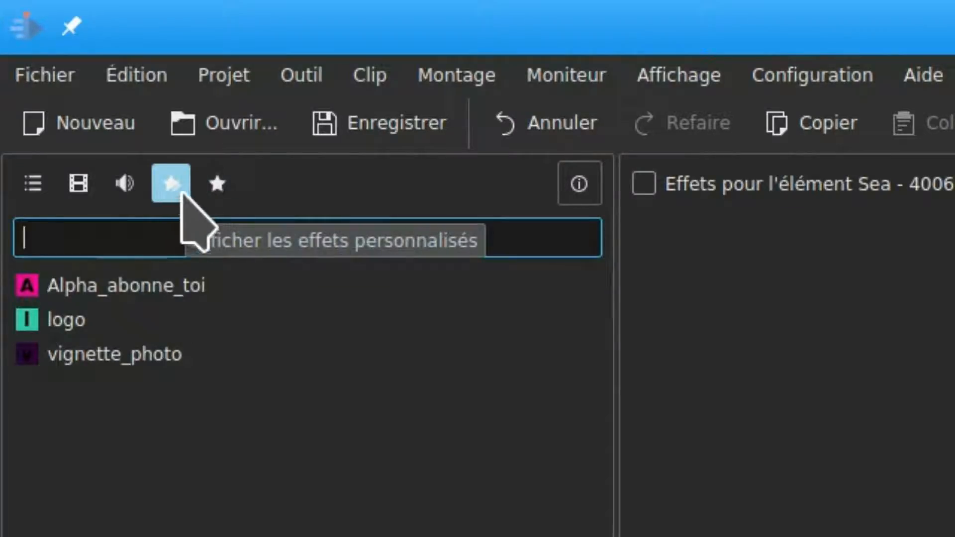
pyautogui.click(217, 188)
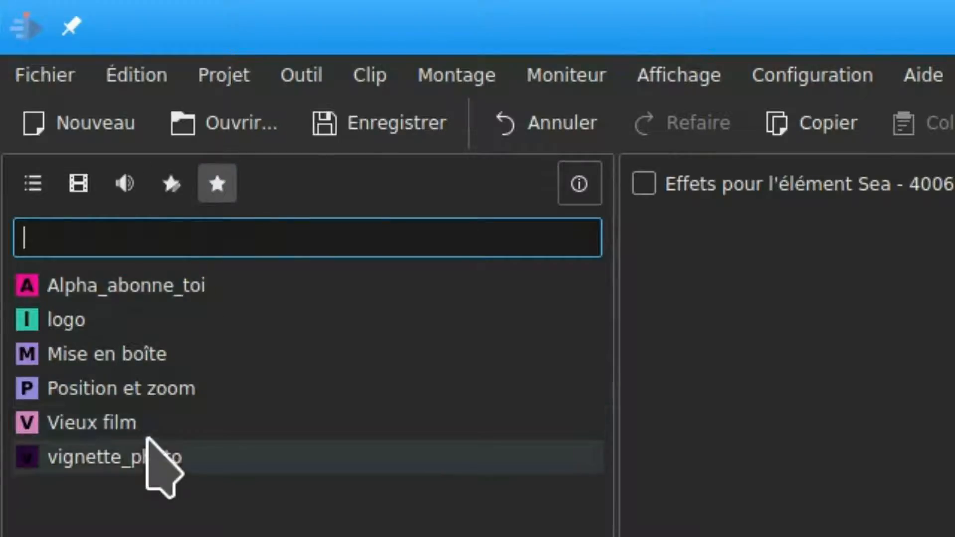
# - Add the Rotoscopie effect from the Manipulation alpha video effects to the sea section and remove it again
pyautogui.click(76, 191)
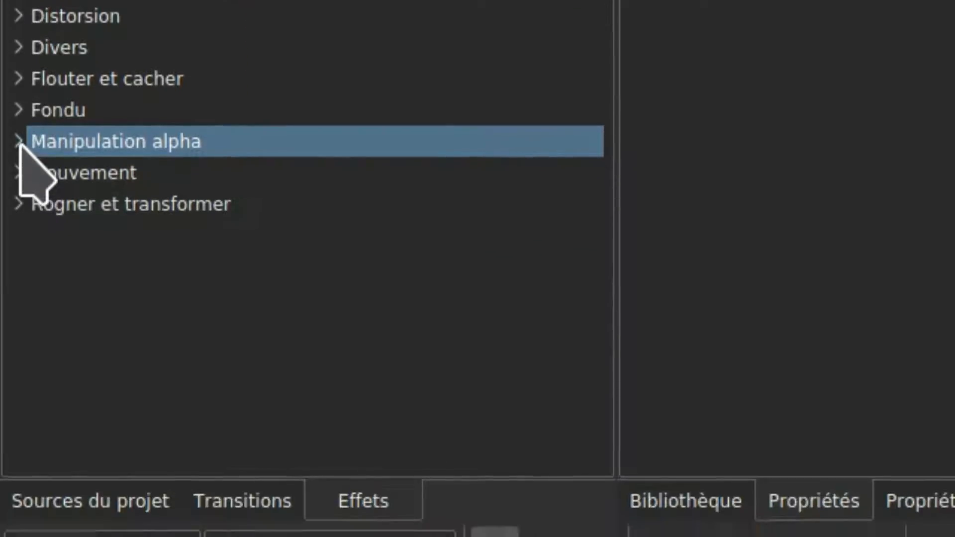
pyautogui.click(18, 66)
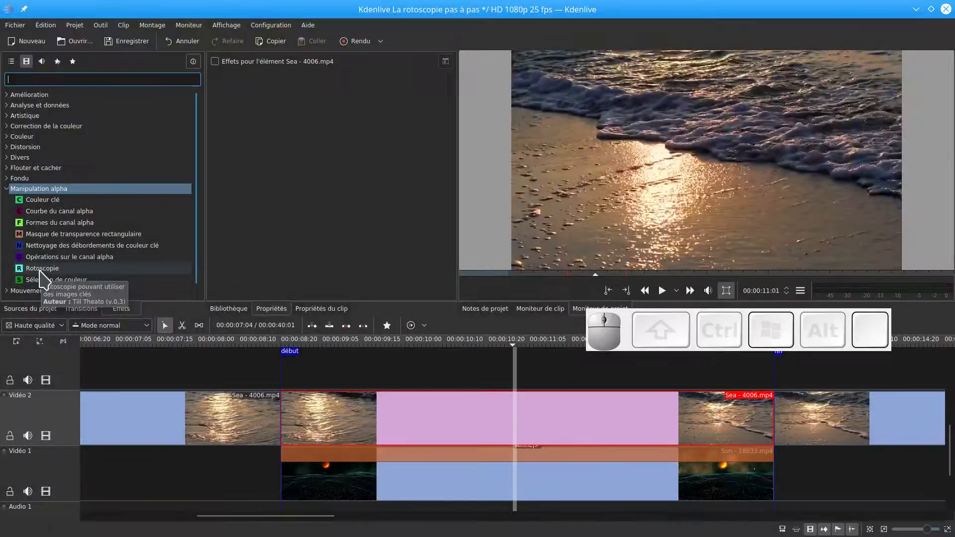
pyautogui.moveTo(40, 272); pyautogui.dragTo(451, 424)
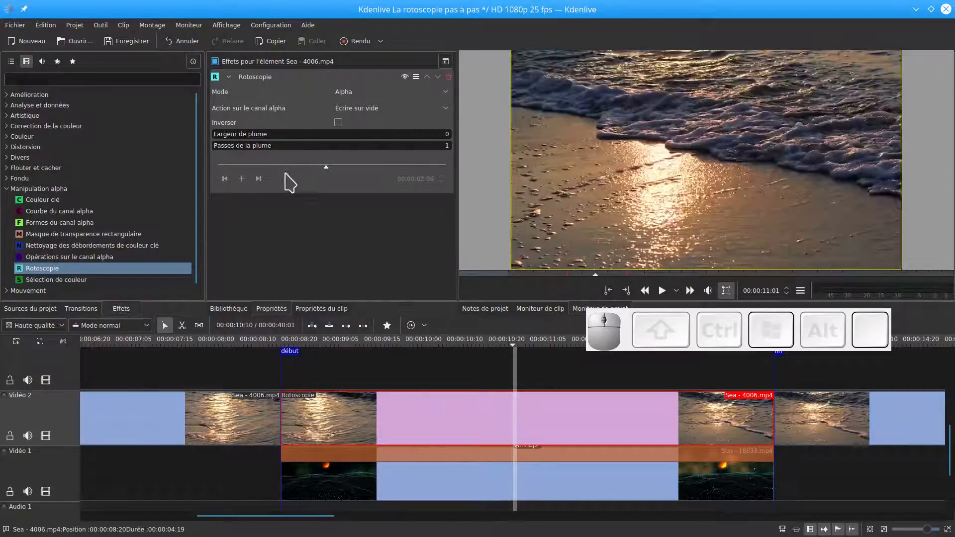
pyautogui.click(448, 76)
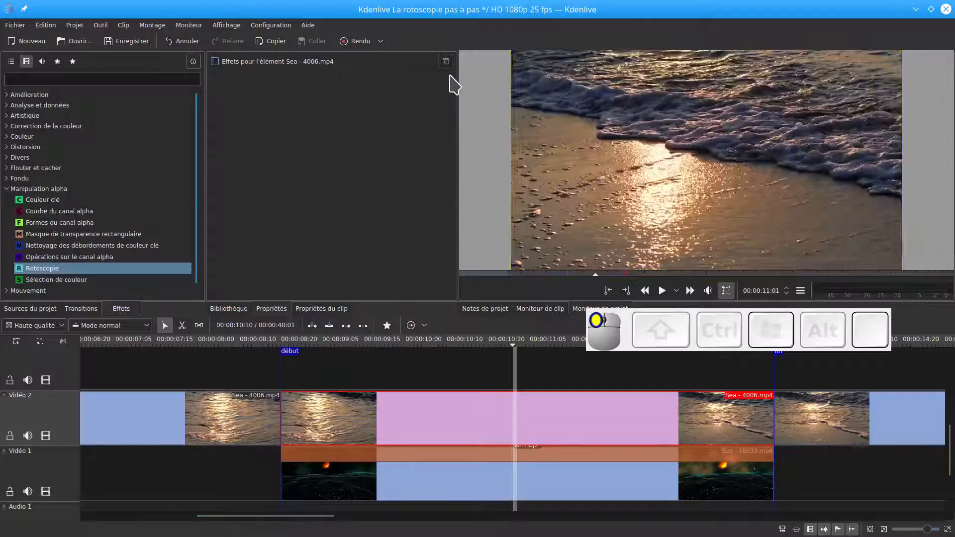
# - Add the Rotoscopie effect from the Manipulation alpha category to the sea section between the guides
pyautogui.click(348, 409)
pyautogui.moveTo(348, 409)
pyautogui.mouseDown()
pyautogui.moveTo(352, 383)
pyautogui.moveTo(348, 409)
pyautogui.mouseUp()
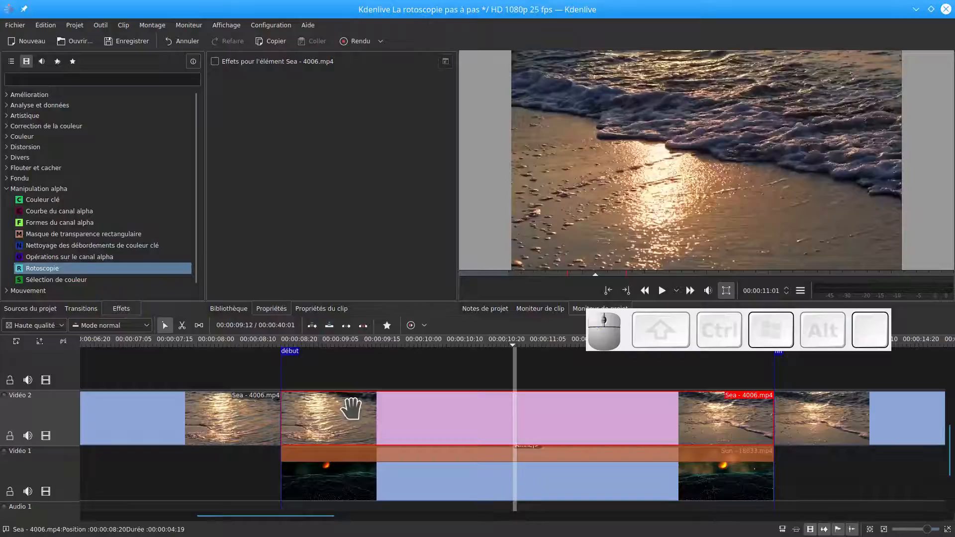
pyautogui.rightClick(352, 409)
pyautogui.moveTo(440, 391)
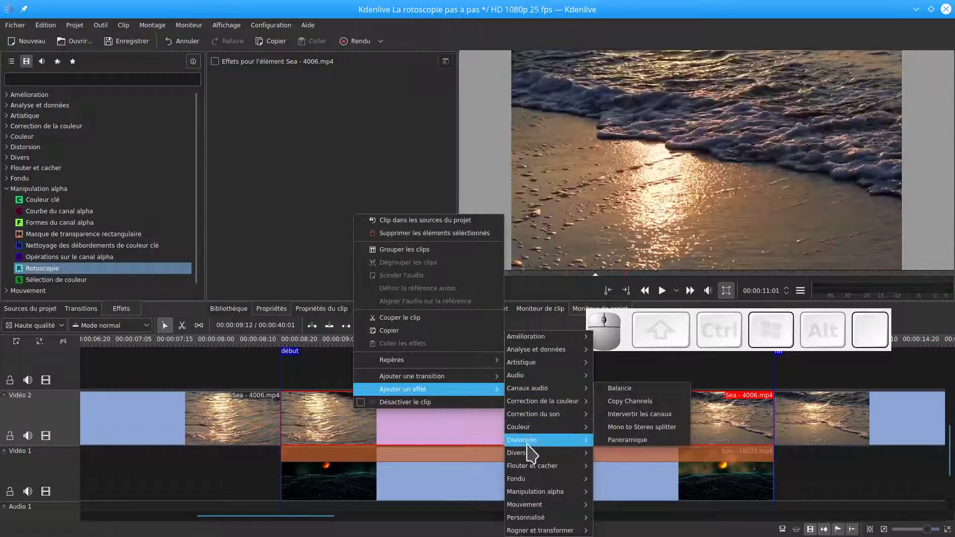
pyautogui.moveTo(530, 494)
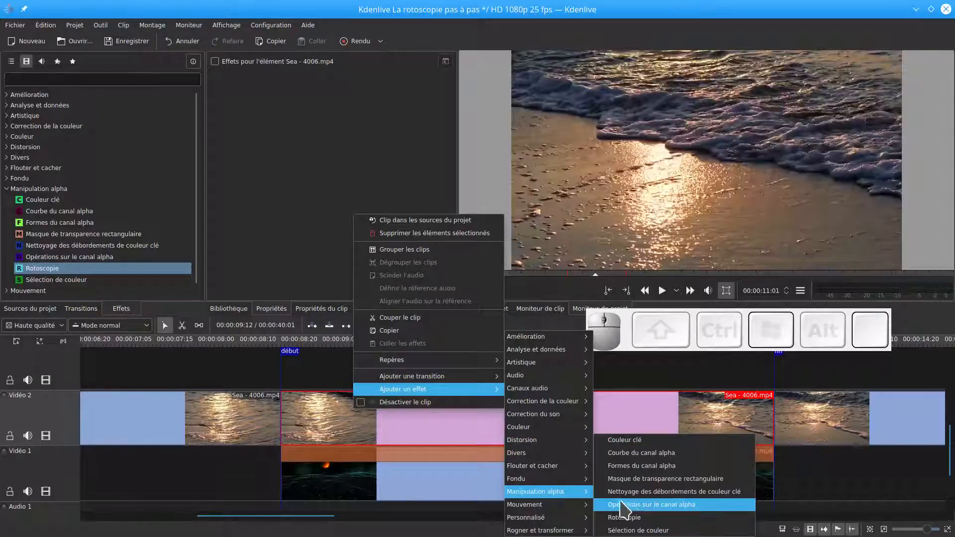
pyautogui.click(630, 517)
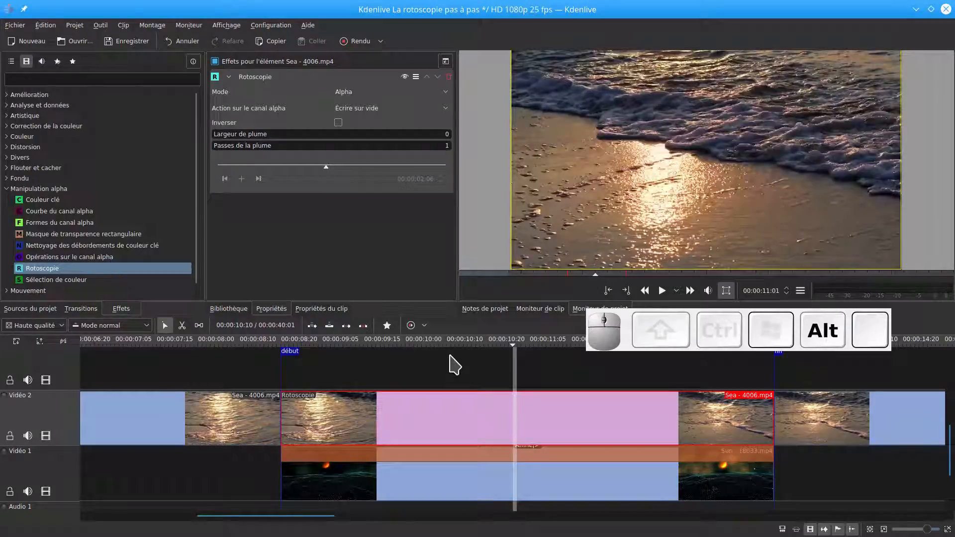
# - Step frame by frame through the sea section to examine how the wave's edge moves between the guides
pyautogui.hotkey('alt', 'Left')
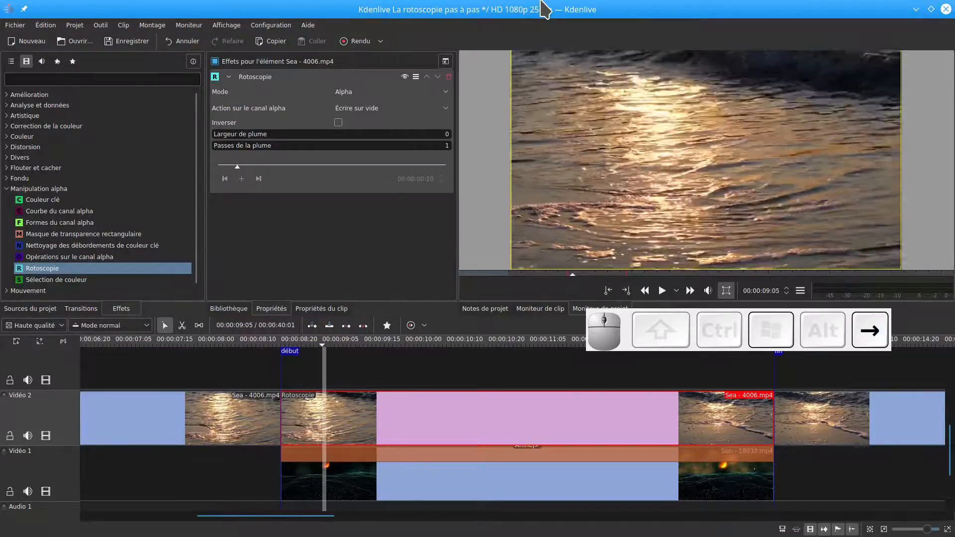
pyautogui.press('Right')
pyautogui.press('Right')
pyautogui.press('Right')
pyautogui.press('Right')
pyautogui.press('Right')
pyautogui.press('Right')
pyautogui.press('Right')
pyautogui.press('Right')
pyautogui.press('Right')
pyautogui.press('Right')
pyautogui.press('Right')
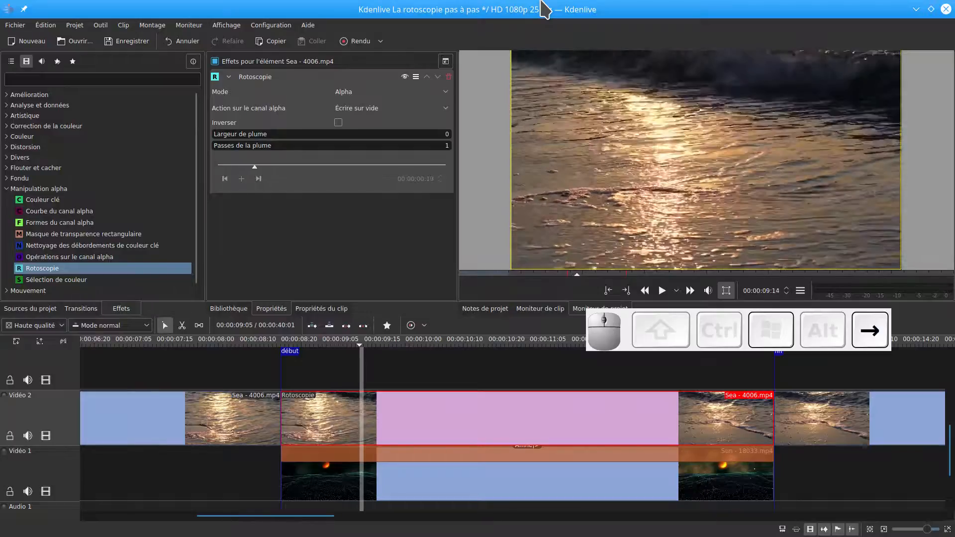
pyautogui.press('Right')
pyautogui.press('Right')
pyautogui.press('Right')
pyautogui.press('Right')
pyautogui.press('Right')
pyautogui.press('Right')
pyautogui.press('Right')
pyautogui.press('Right')
pyautogui.press('Right')
pyautogui.press('Right')
pyautogui.press('Right')
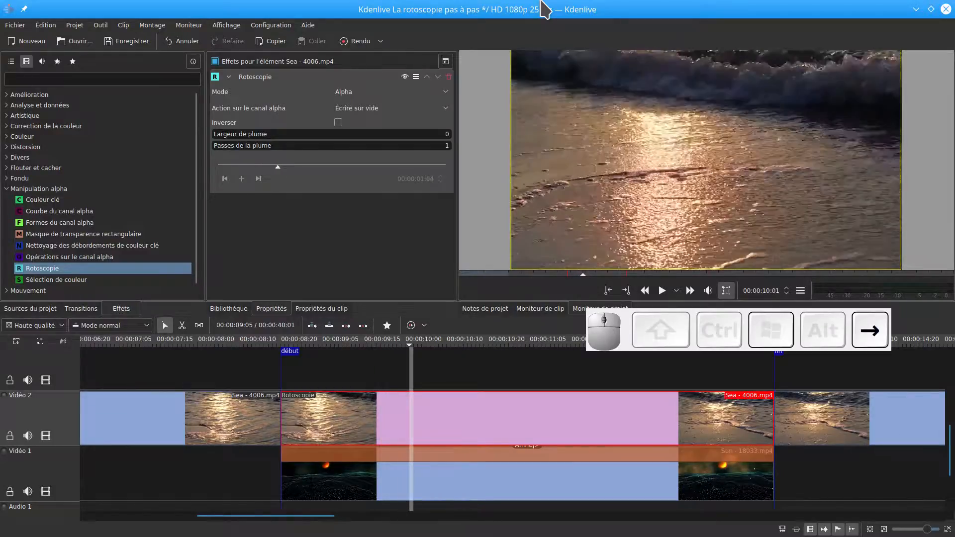
pyautogui.press('Right')
pyautogui.press('Right')
pyautogui.press('Right')
pyautogui.press('Right')
pyautogui.press('Right')
pyautogui.press('Right')
pyautogui.press('Right')
pyautogui.press('Right')
pyautogui.press('Right')
pyautogui.press('Right')
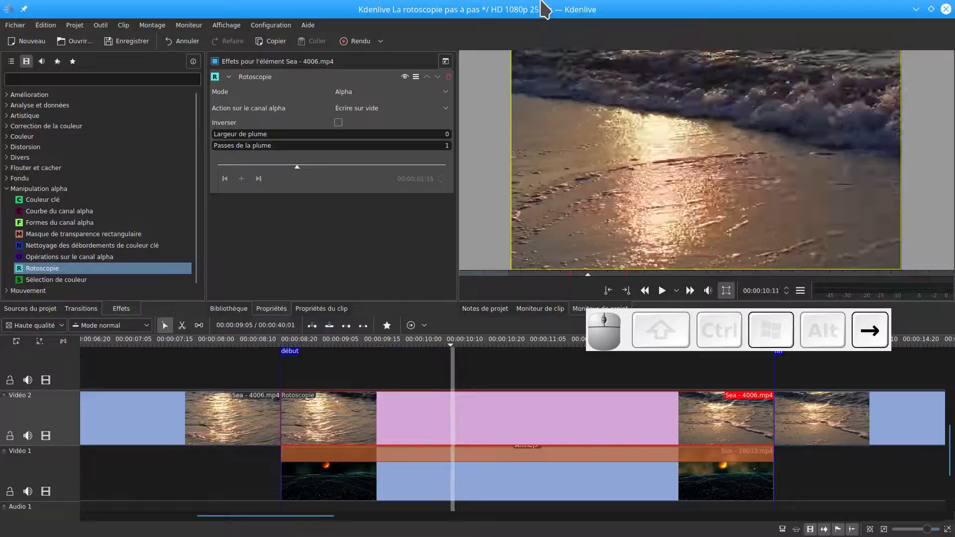
pyautogui.press('Right')
pyautogui.press('Right')
pyautogui.press('Right')
pyautogui.press('Right')
pyautogui.press('Right')
pyautogui.press('Right')
pyautogui.press('Right')
pyautogui.press('Right')
pyautogui.press('Right')
pyautogui.press('Right')
pyautogui.press('Right')
pyautogui.press('Right')
pyautogui.press('Right')
pyautogui.press('Right')
pyautogui.press('Right')
pyautogui.press('Right')
pyautogui.press('Right')
pyautogui.press('Right')
pyautogui.press('Right')
pyautogui.press('Right')
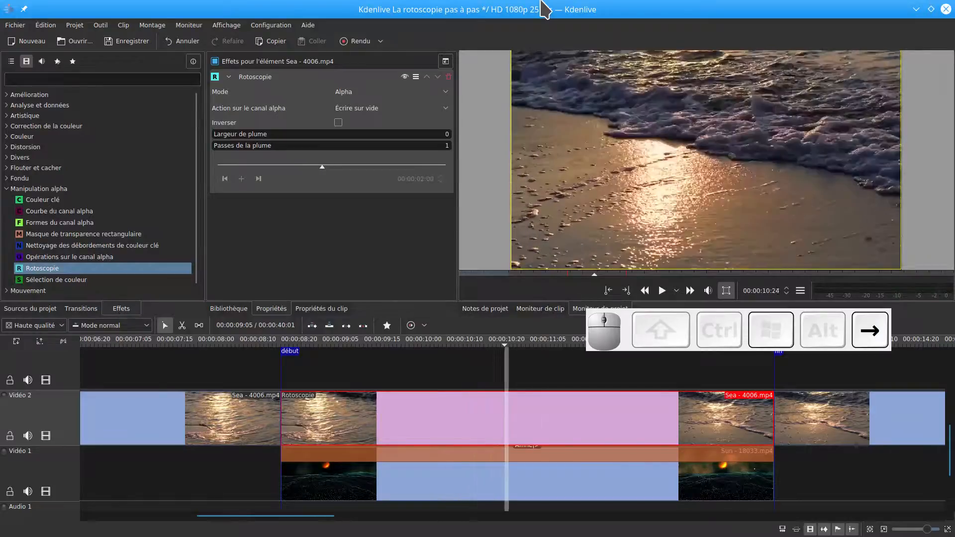
pyautogui.press('Right')
pyautogui.press('Right')
pyautogui.press('Right')
pyautogui.press('Right')
pyautogui.press('Right')
pyautogui.press('Right')
pyautogui.press('Right')
pyautogui.press('Right')
pyautogui.press('Right')
pyautogui.press('Right')
pyautogui.press('Right')
pyautogui.press('Right')
pyautogui.press('Right')
pyautogui.press('Right')
pyautogui.press('Right')
pyautogui.press('Right')
pyautogui.press('Right')
pyautogui.press('Right')
pyautogui.press('Right')
pyautogui.press('Right')
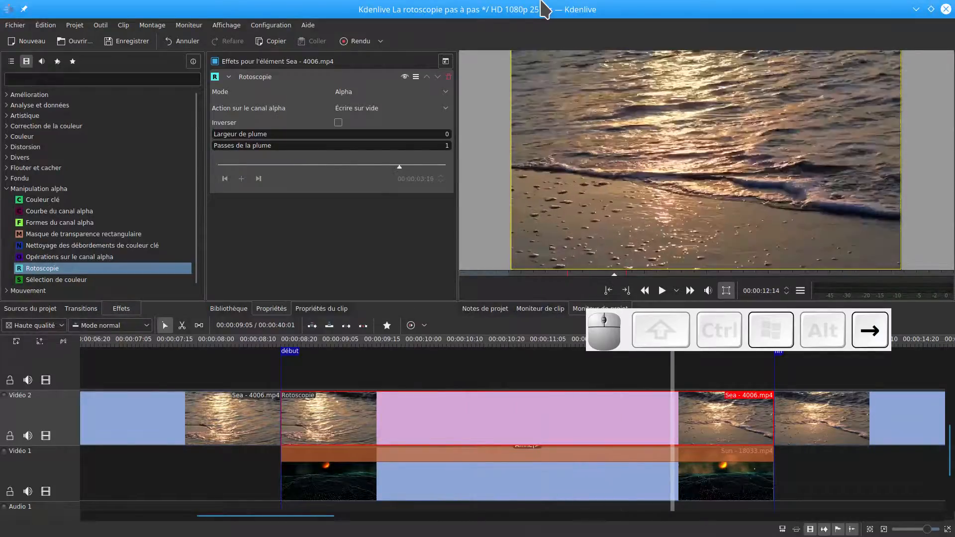
pyautogui.press('Right')
pyautogui.press('Right')
pyautogui.press('Right')
pyautogui.press('Right')
pyautogui.press('Right')
pyautogui.press('Right')
pyautogui.press('Right')
pyautogui.press('Right')
pyautogui.press('Right')
pyautogui.press('Right')
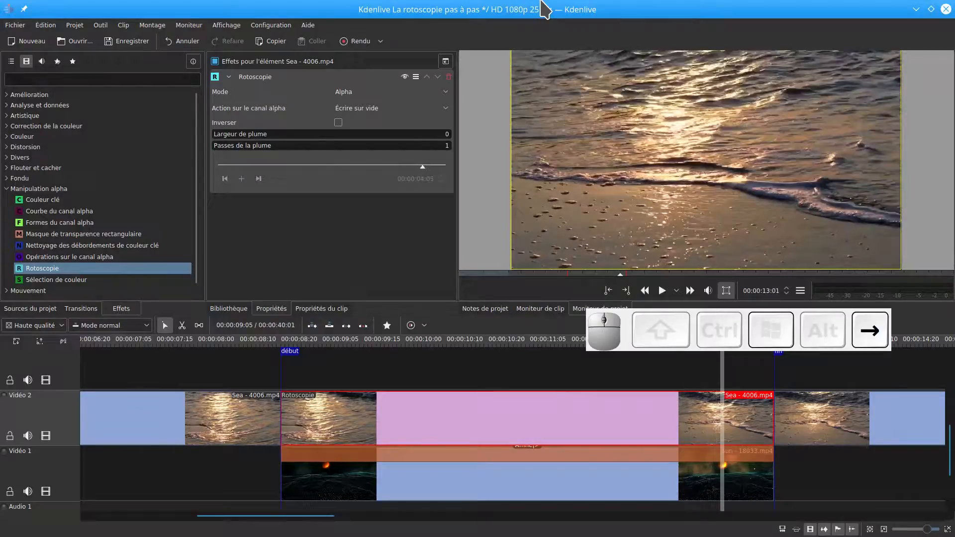
# - At the "début" guide, draw a closed, narrow five-point mask down the lower part of the picture's left edge and enable Inverser
pyautogui.hotkey('ctrl', 'Left')
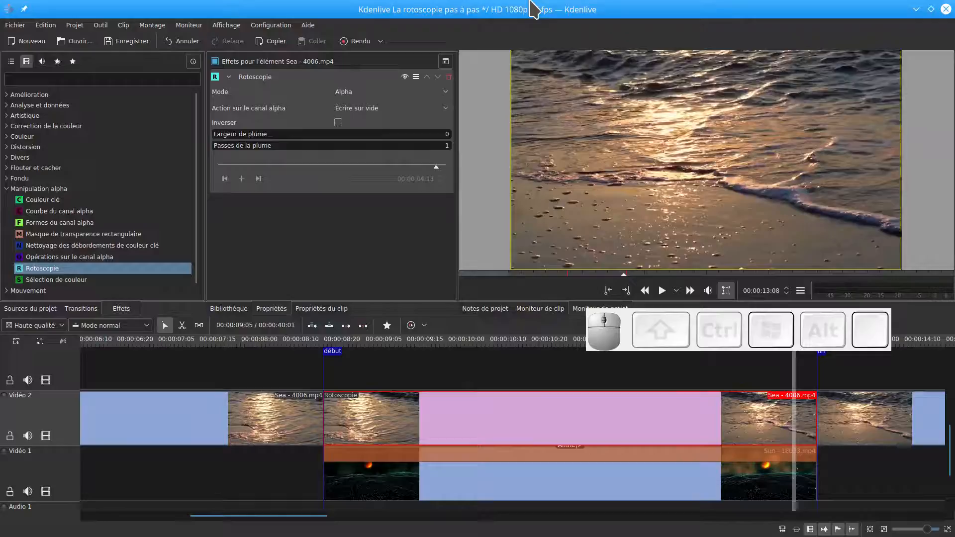
pyautogui.hotkey('alt', 'Left')
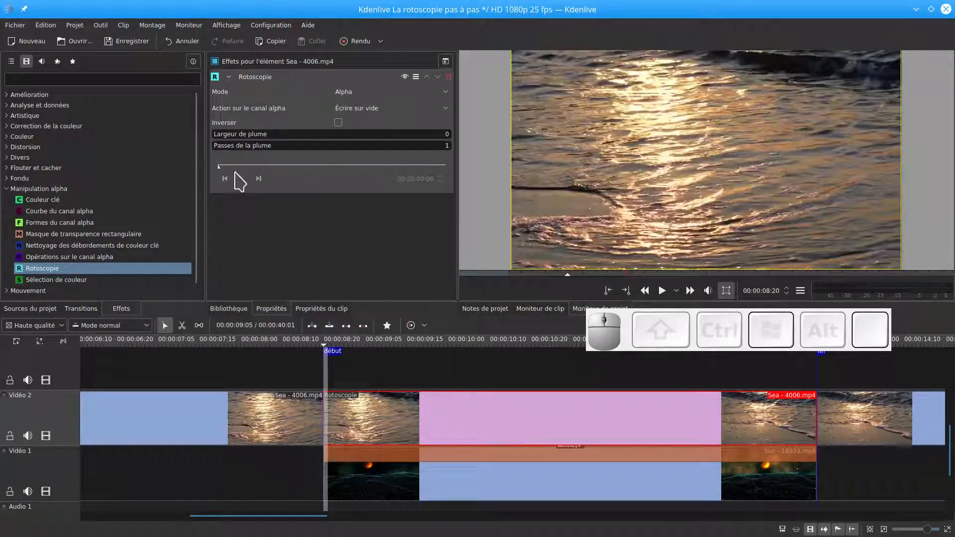
pyautogui.click(511, 208)
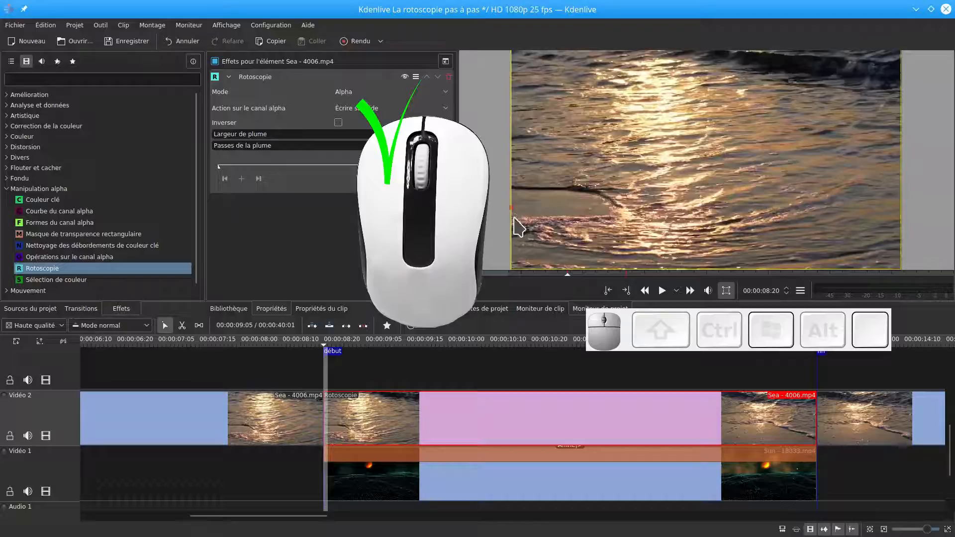
pyautogui.click(514, 218)
pyautogui.click(514, 243)
pyautogui.click(515, 256)
pyautogui.click(512, 267)
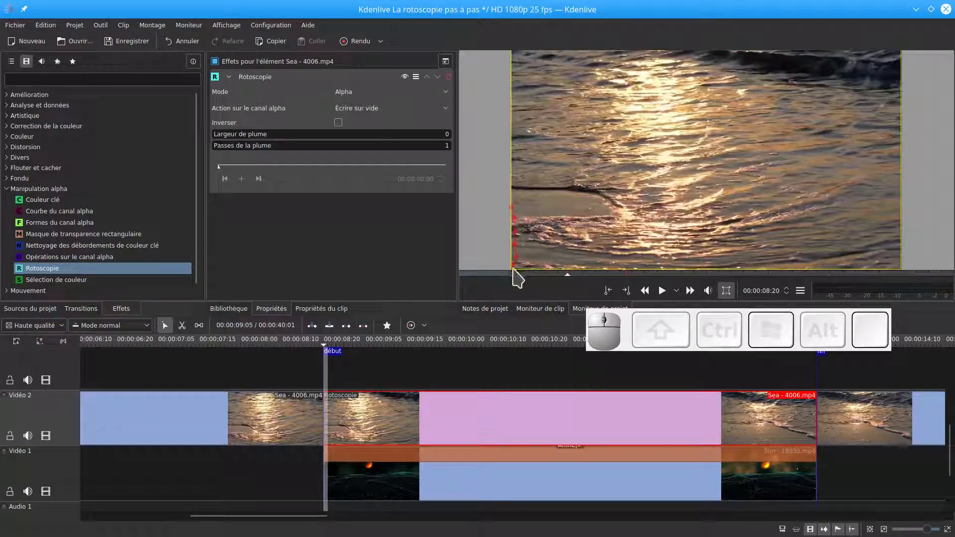
pyautogui.rightClick(528, 240)
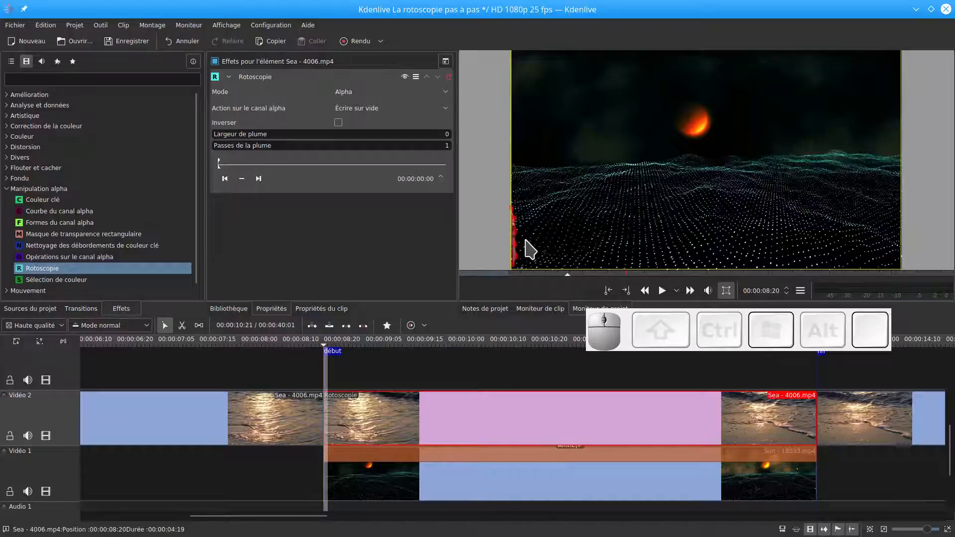
pyautogui.click(338, 122)
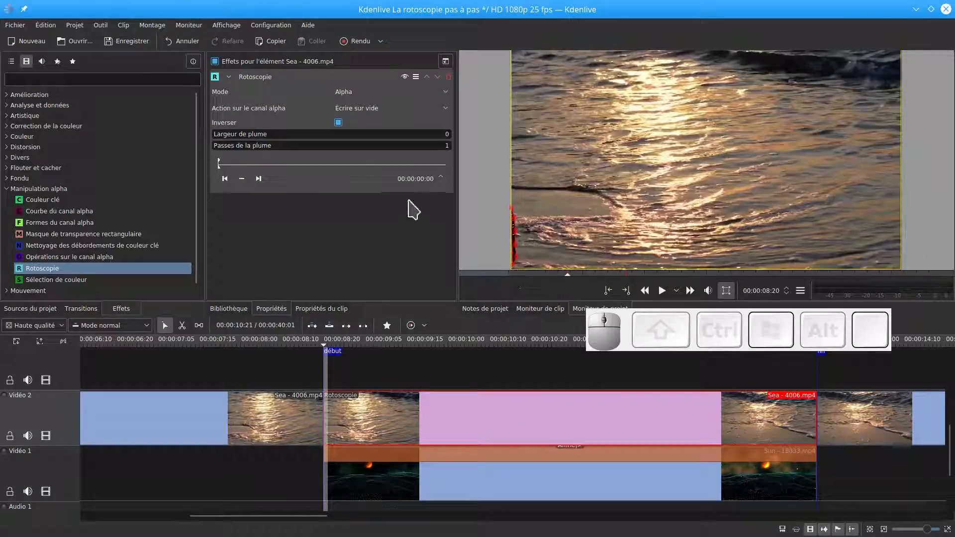
# - At effect time 00:00:00:06, spread the mask points to the right so the mask fills the picture's lower-left corner
pyautogui.press('Right')
pyautogui.press('Right')
pyautogui.press('Right')
pyautogui.press('Right')
pyautogui.press('Right')
pyautogui.press('Right')
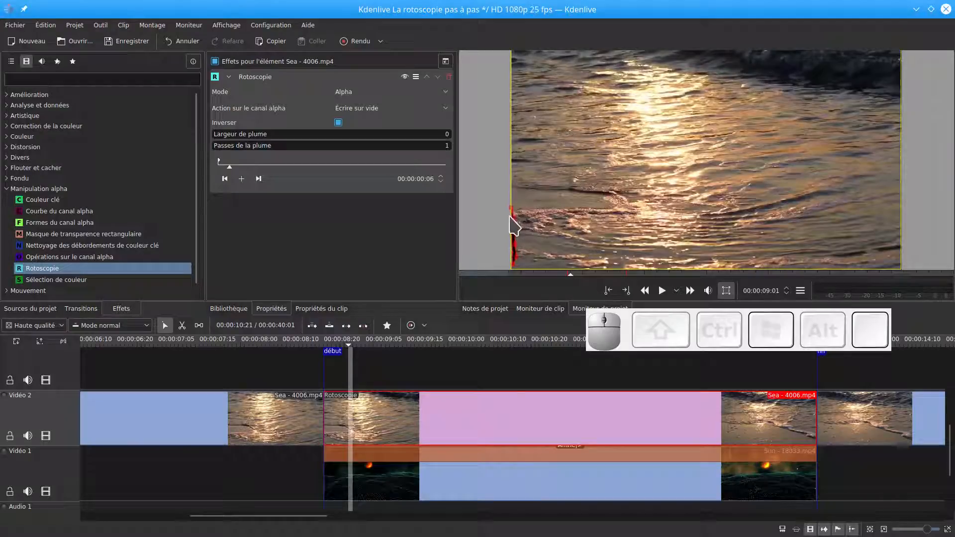
pyautogui.moveTo(513, 219); pyautogui.dragTo(550, 277)
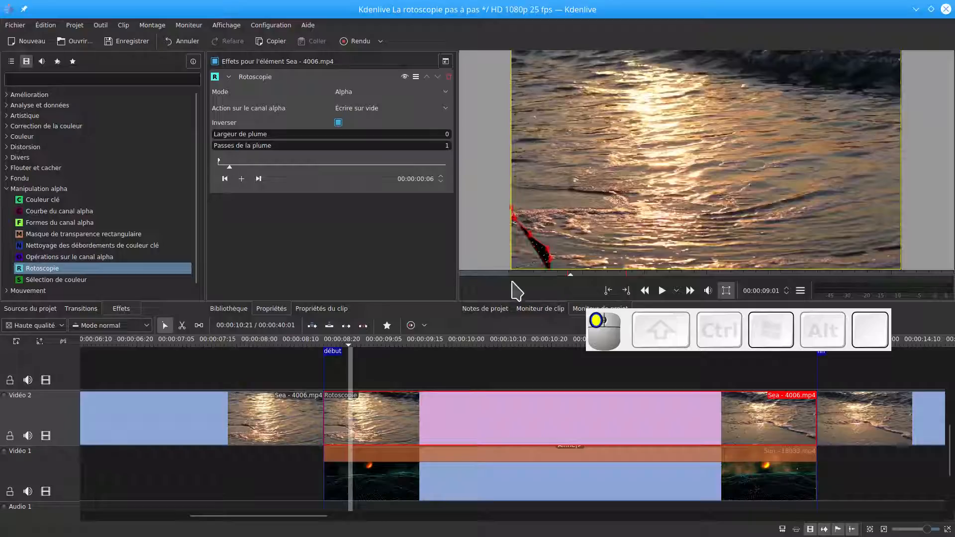
pyautogui.moveTo(551, 258); pyautogui.dragTo(552, 268)
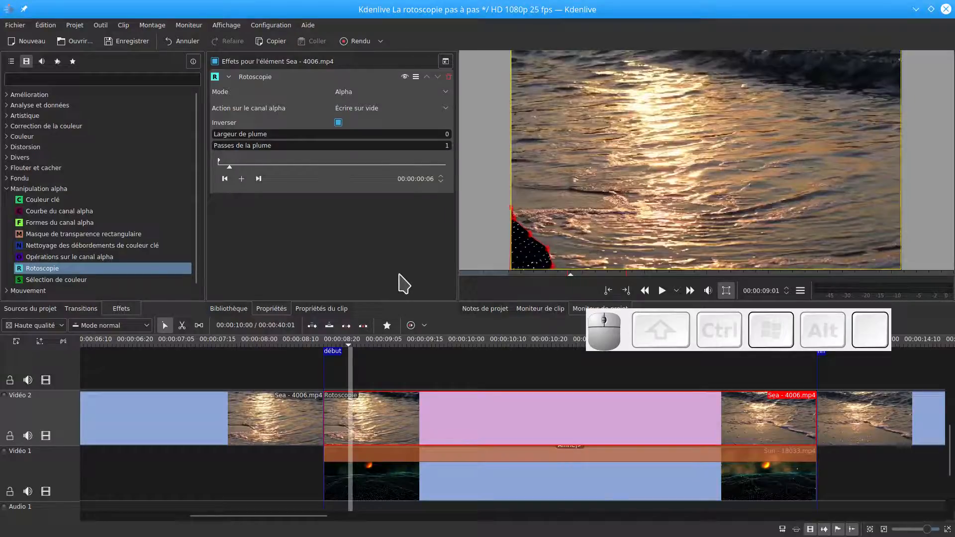
# - Examine the mask's shape at effect time 00:00:00:18 and back at the first keyframe
pyautogui.press('Right')
pyautogui.press('Right')
pyautogui.press('Right')
pyautogui.press('Right')
pyautogui.press('Right')
pyautogui.press('Right')
pyautogui.press('Right')
pyautogui.press('Right')
pyautogui.press('Right')
pyautogui.press('Right')
pyautogui.press('Right')
pyautogui.press('Right')
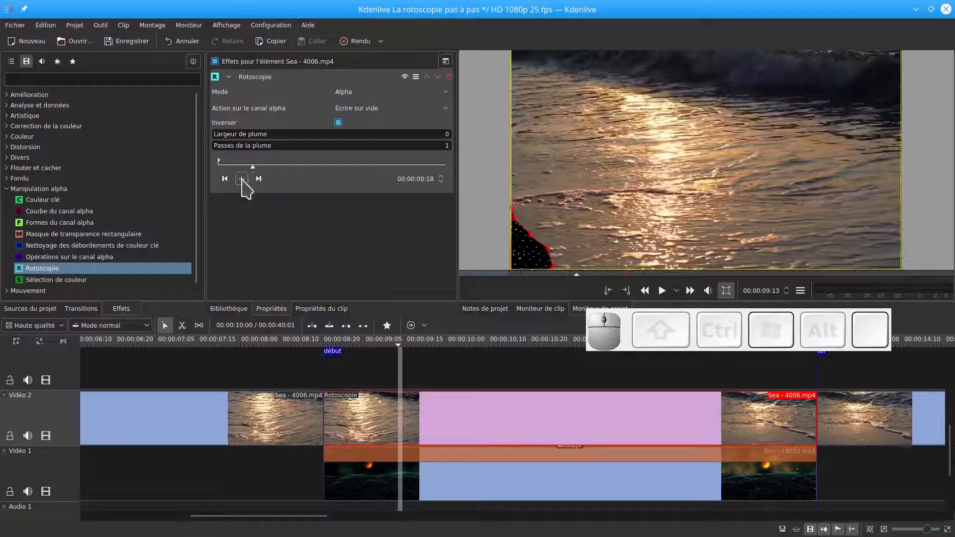
pyautogui.click(227, 180)
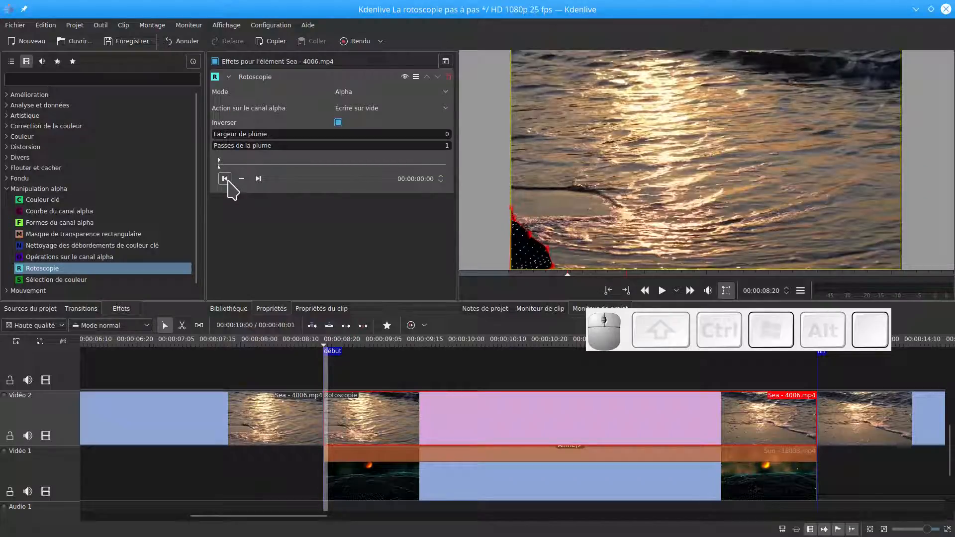
# - Add a Rotoscopie keyframe at effect time 00:00:00:07
pyautogui.press('Right')
pyautogui.press('Right')
pyautogui.press('Right')
pyautogui.press('Right')
pyautogui.press('Right')
pyautogui.press('Right')
pyautogui.press('Right')
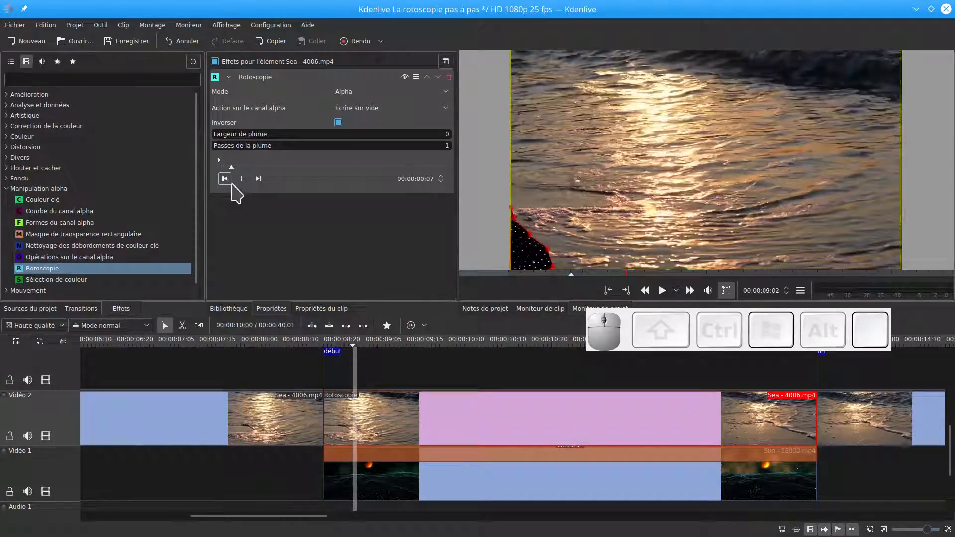
pyautogui.click(242, 179)
# - At the first keyframe, pull all mask points back to or beyond the picture's left edge
pyautogui.click(226, 182)
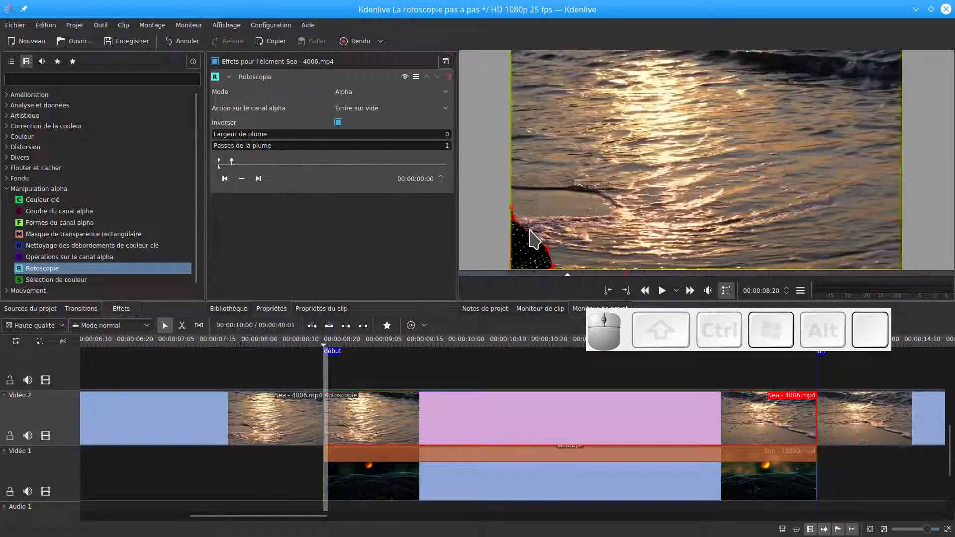
pyautogui.moveTo(528, 235); pyautogui.dragTo(511, 240)
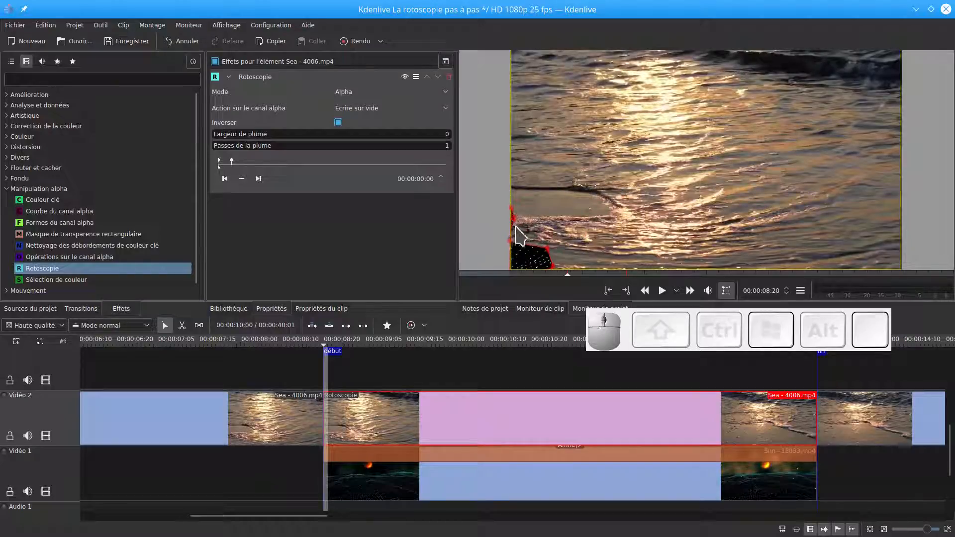
pyautogui.click(513, 220)
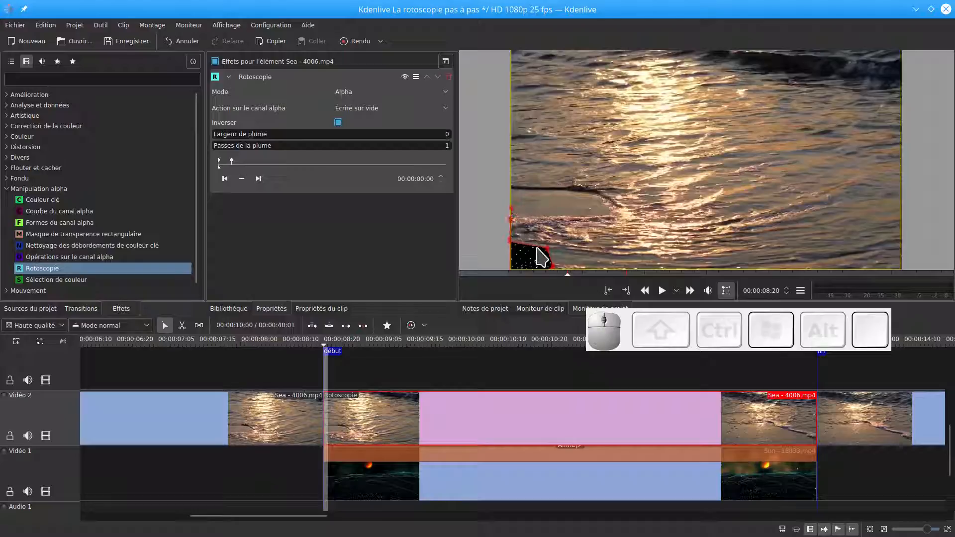
pyautogui.moveTo(547, 248); pyautogui.dragTo(512, 284)
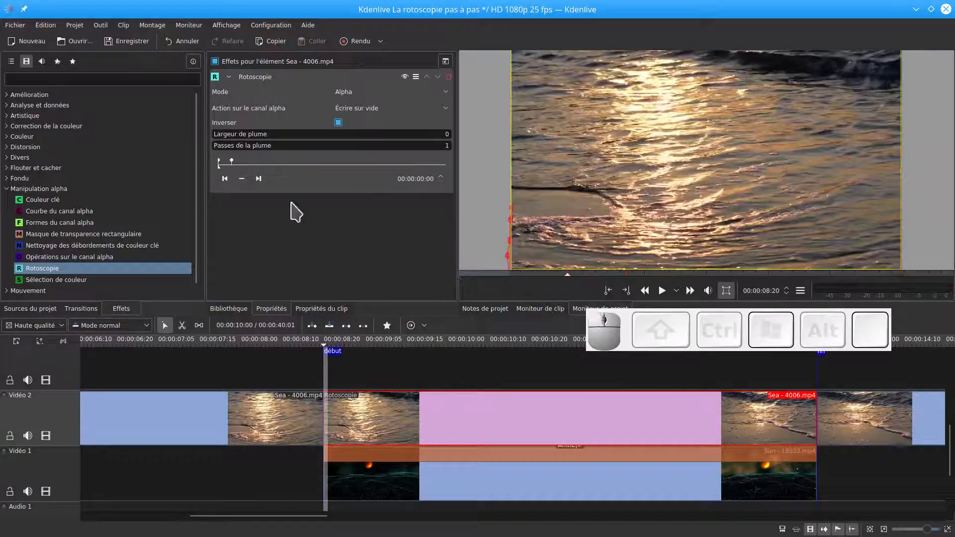
# - Advance past the second keyframe and add a Rotoscopie keyframe at effect time 00:00:00:18
pyautogui.click(258, 178)
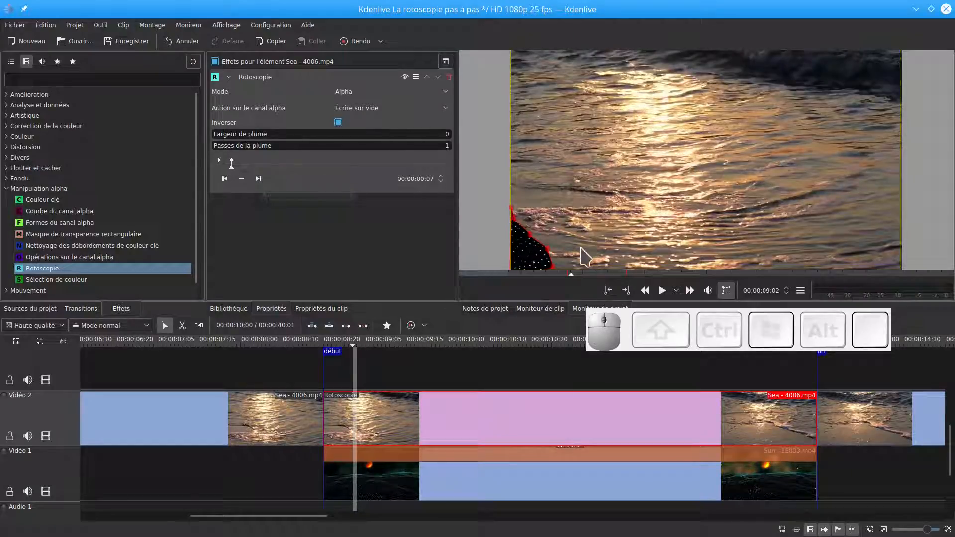
pyautogui.press('Right')
pyautogui.press('Right')
pyautogui.press('Right')
pyautogui.press('Right')
pyautogui.press('Right')
pyautogui.press('Right')
pyautogui.press('Right')
pyautogui.press('Right')
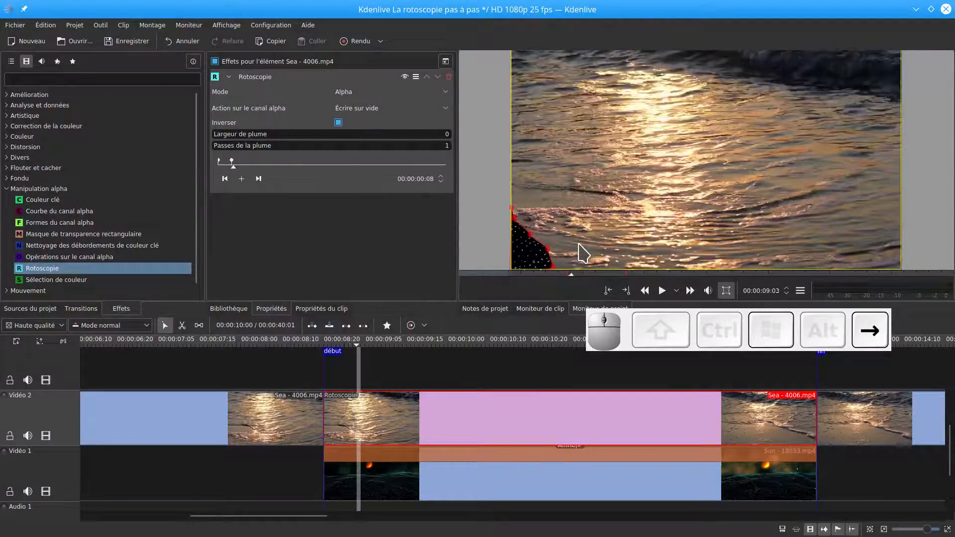
pyautogui.press('Right')
pyautogui.press('Right')
pyautogui.press('Right')
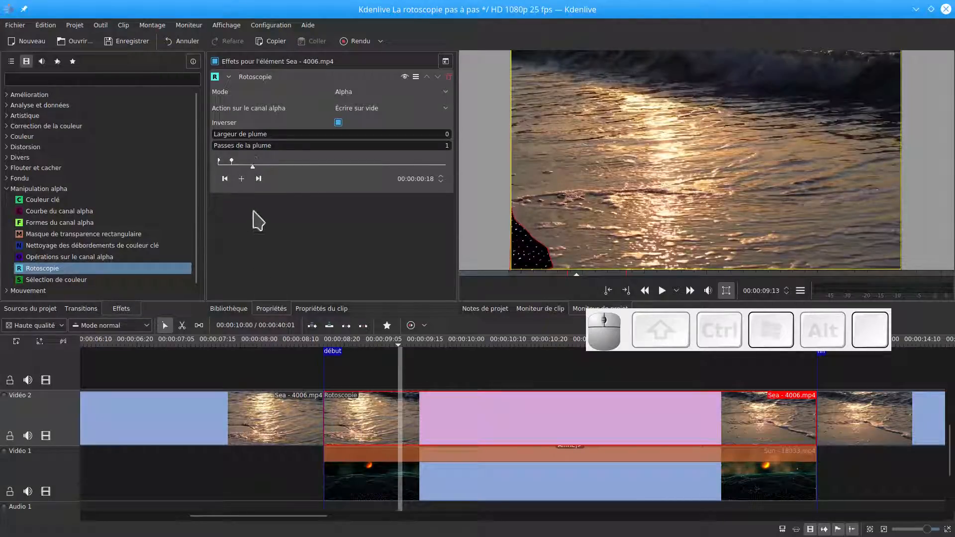
pyautogui.click(242, 178)
# - Reshape the mask at the 00:00:00:18 keyframe, spreading its points up and to the right and curving its edge to follow the water line
pyautogui.click(533, 232)
pyautogui.moveTo(533, 232); pyautogui.dragTo(511, 150)
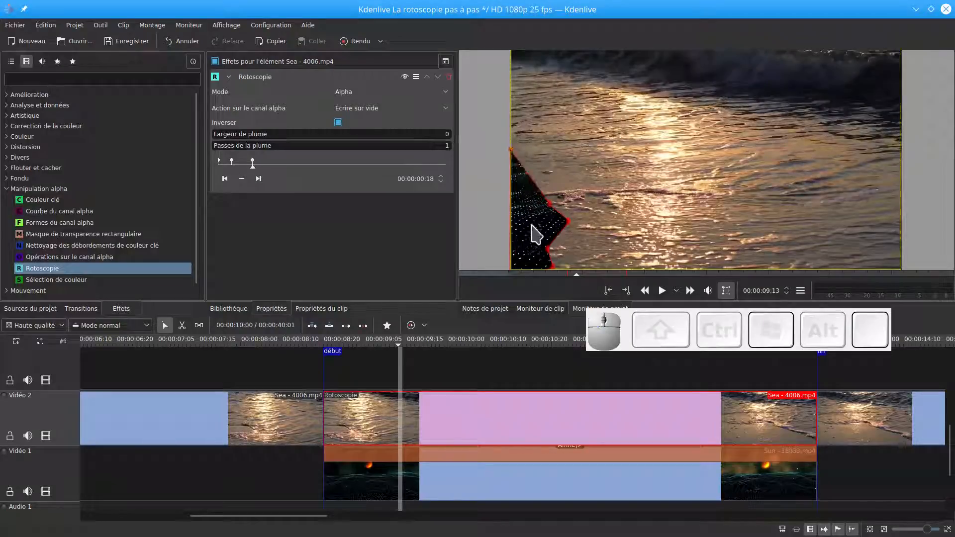
pyautogui.moveTo(547, 249); pyautogui.dragTo(598, 245)
pyautogui.moveTo(556, 267); pyautogui.dragTo(661, 271)
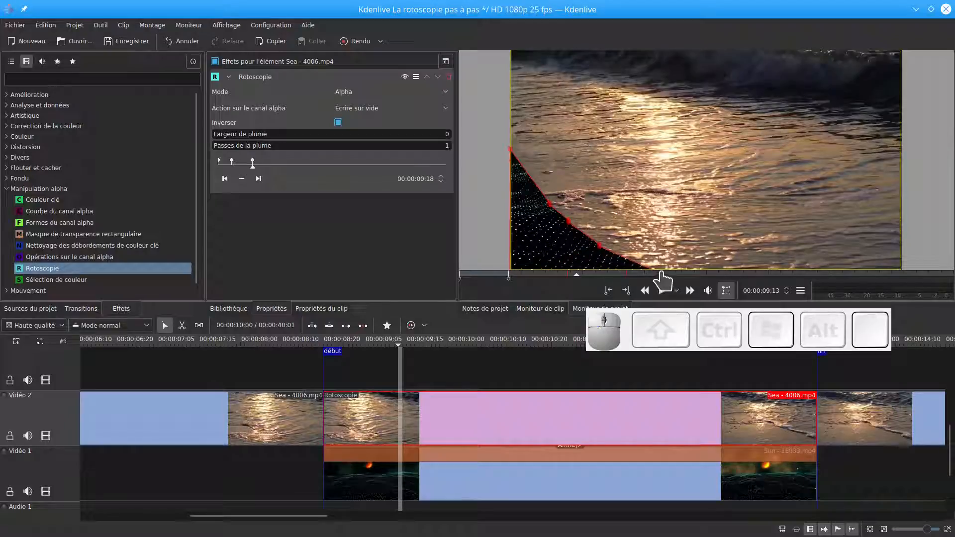
pyautogui.moveTo(577, 230); pyautogui.dragTo(536, 176)
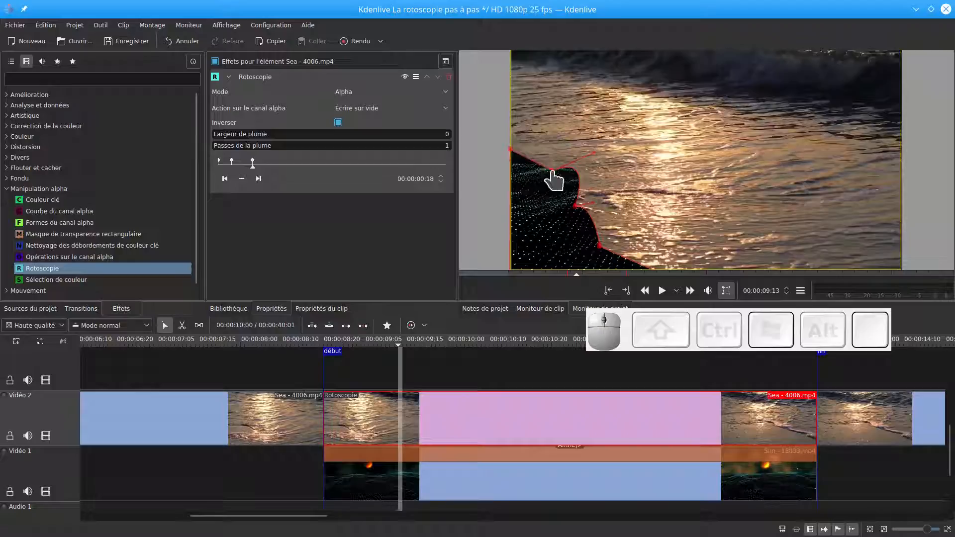
# - Enlarge the project monitor and fine-tune the mask's upper bend and middle curve at the 00:00:00:18 keyframe
pyautogui.moveTo(484, 315); pyautogui.dragTo(427, 400)
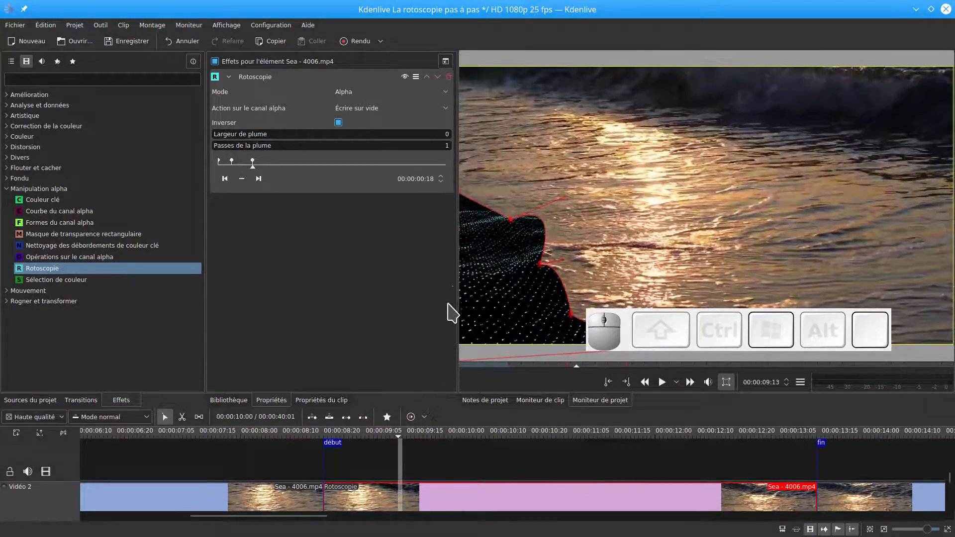
pyautogui.moveTo(458, 279); pyautogui.dragTo(314, 265)
pyautogui.moveTo(416, 222)
pyautogui.mouseDown()
pyautogui.moveTo(404, 220)
pyautogui.moveTo(416, 213)
pyautogui.moveTo(412, 222)
pyautogui.mouseUp()
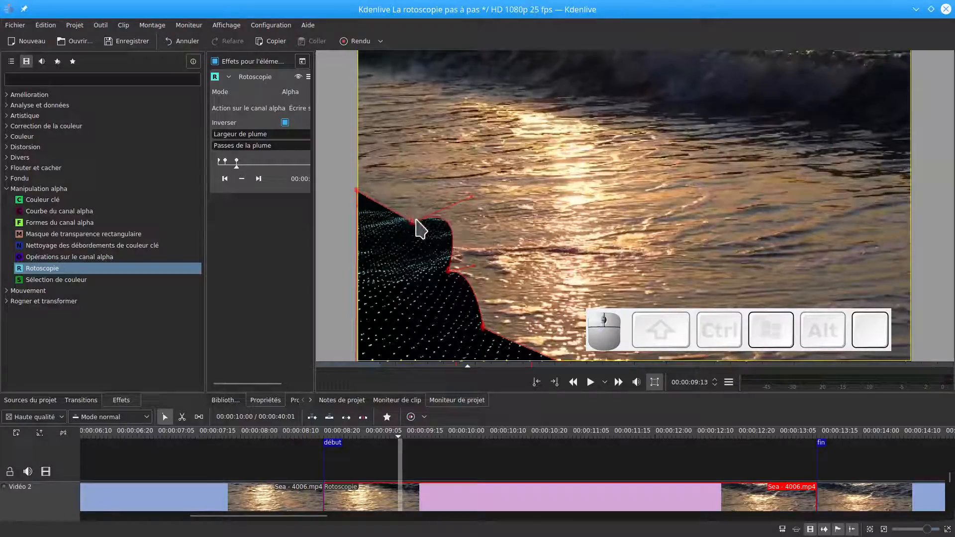
pyautogui.moveTo(474, 267); pyautogui.dragTo(481, 293)
# - Advance frame by frame to project time 00:00:09:24 and add a Rotoscopie keyframe there
pyautogui.press('Right')
pyautogui.press('Right')
pyautogui.press('Right')
pyautogui.press('Right')
pyautogui.press('Right')
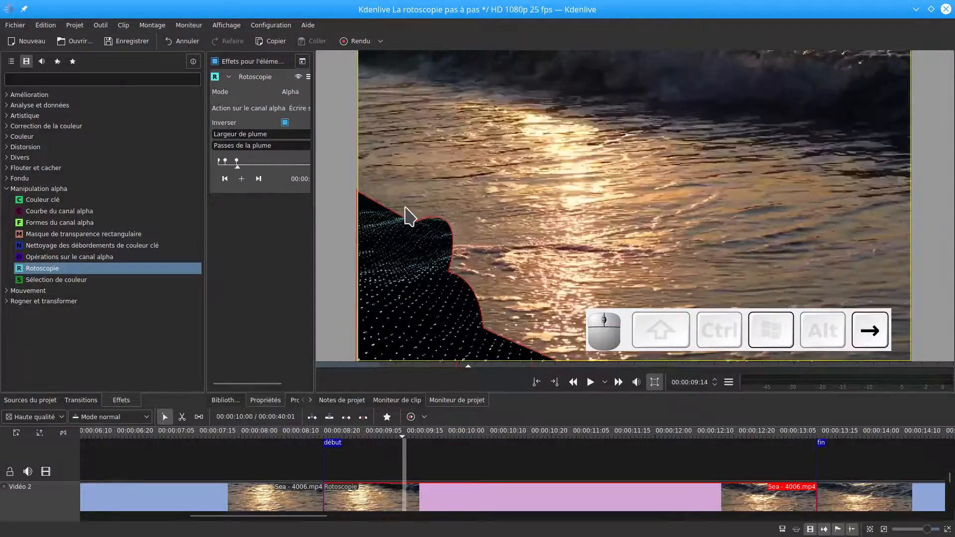
pyautogui.press('Right')
pyautogui.press('Right')
pyautogui.press('Right')
pyautogui.press('Right')
pyautogui.press('Right')
pyautogui.press('Right')
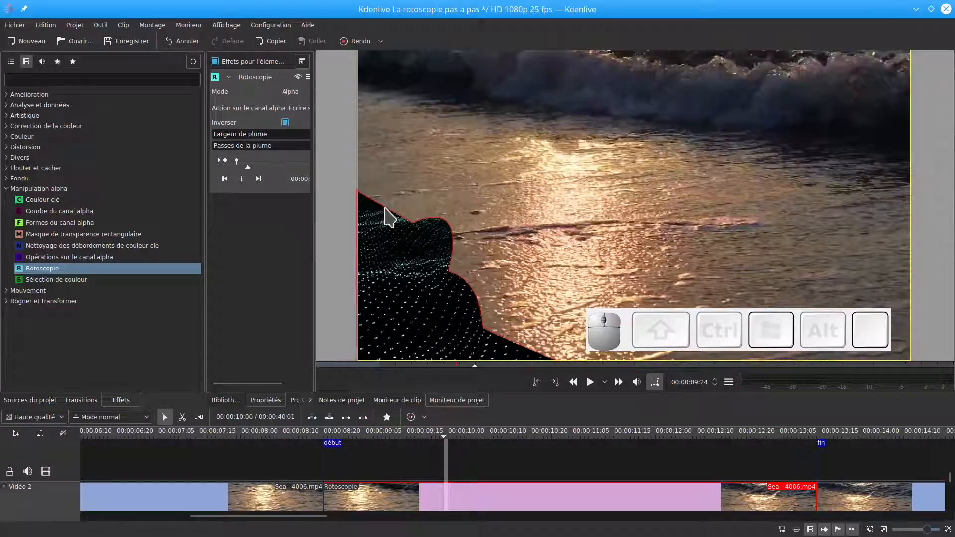
pyautogui.click(242, 182)
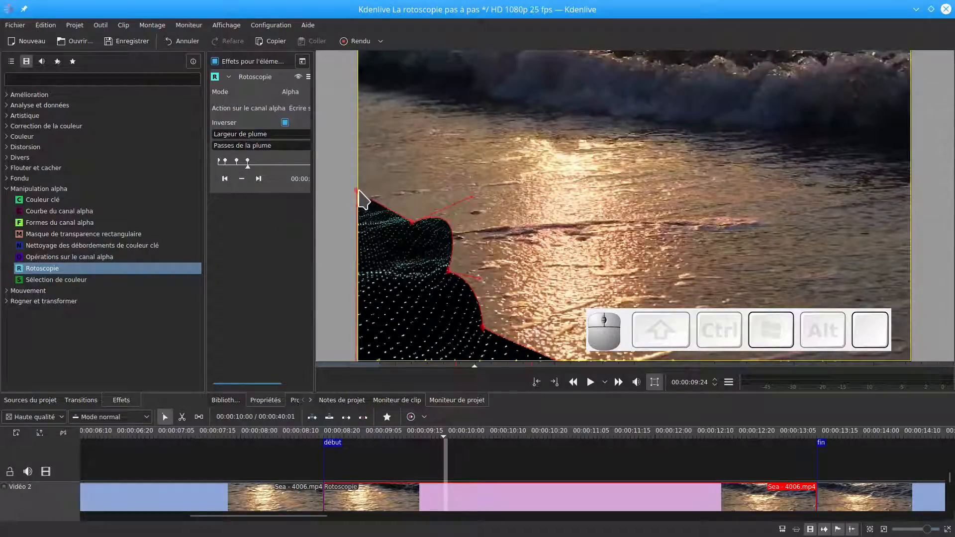
# - At the new keyframe, raise the left-edge mask point with its handle and shift the second point up and right
pyautogui.moveTo(355, 189); pyautogui.dragTo(358, 155)
pyautogui.moveTo(357, 125)
pyautogui.mouseDown()
pyautogui.moveTo(356, 95)
pyautogui.moveTo(356, 114)
pyautogui.mouseUp()
pyautogui.moveTo(412, 222); pyautogui.dragTo(445, 170)
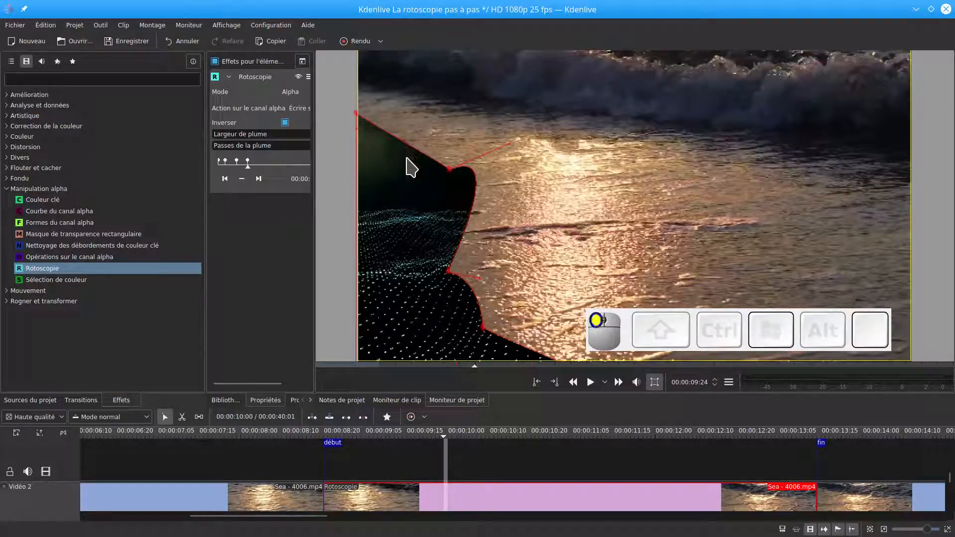
pyautogui.moveTo(357, 130)
pyautogui.mouseDown()
pyautogui.moveTo(349, 140)
pyautogui.moveTo(386, 143)
pyautogui.moveTo(407, 131)
pyautogui.moveTo(352, 147)
pyautogui.mouseUp()
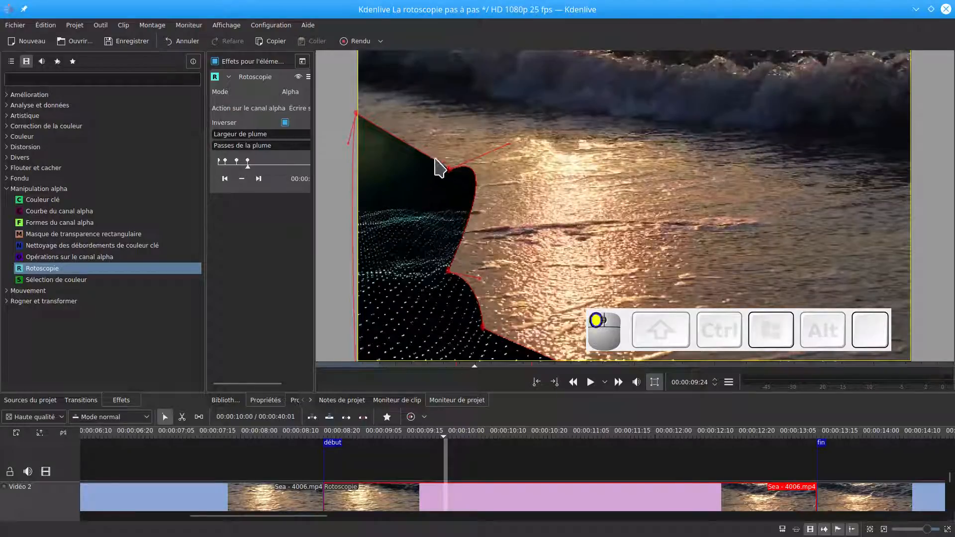
# - Reposition the second mask point and its curve handles to round the mask's upper edge along the water line
pyautogui.moveTo(449, 169); pyautogui.dragTo(458, 167)
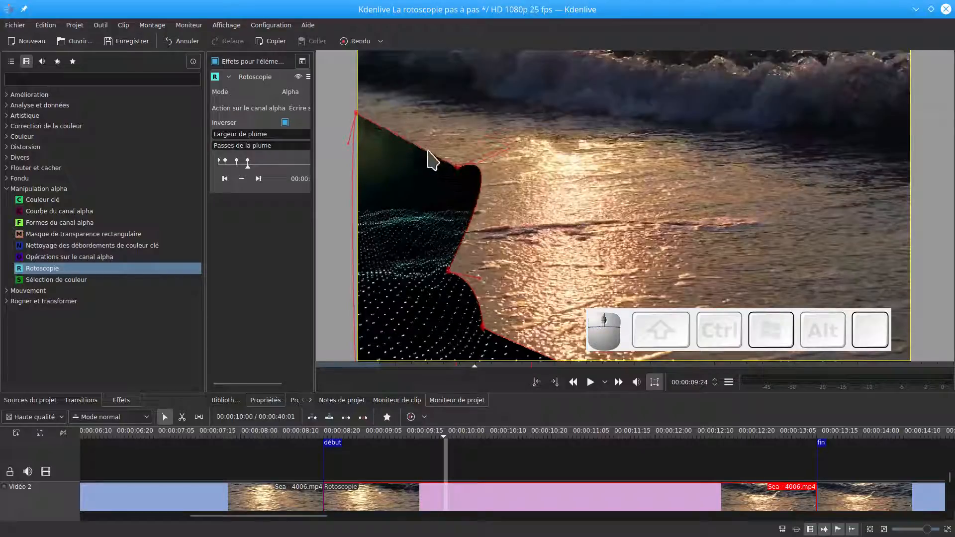
pyautogui.moveTo(518, 140); pyautogui.dragTo(464, 171)
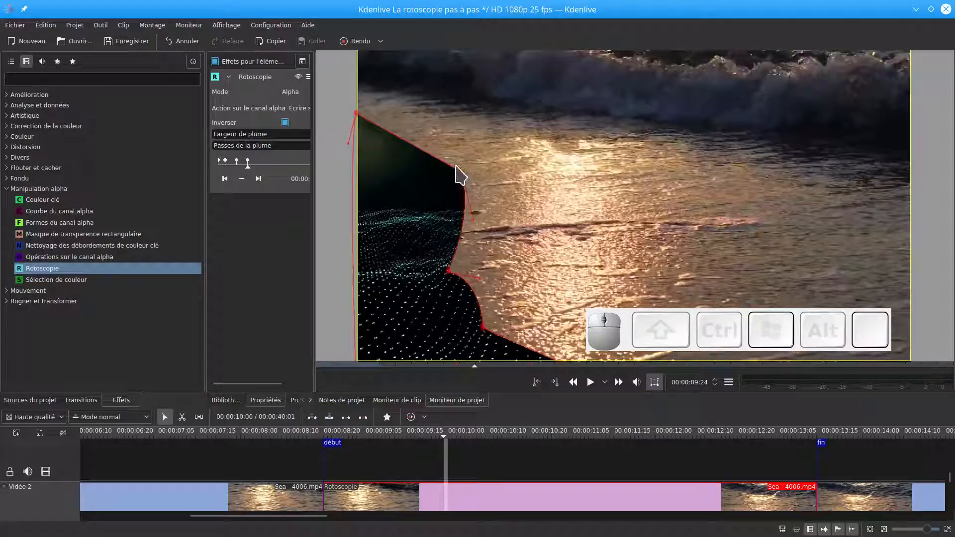
pyautogui.moveTo(458, 169); pyautogui.dragTo(465, 148)
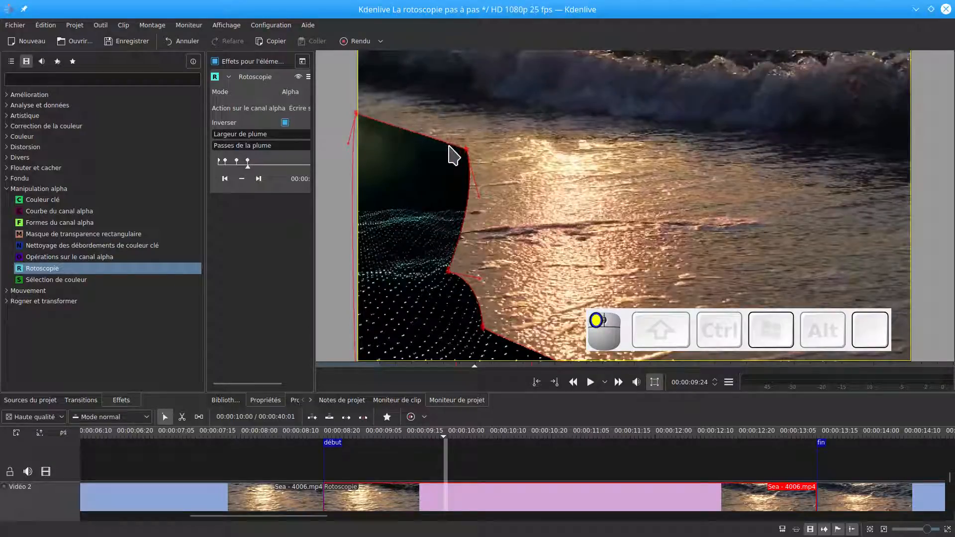
pyautogui.moveTo(466, 147); pyautogui.dragTo(427, 118)
pyautogui.moveTo(467, 150); pyautogui.dragTo(460, 182)
pyautogui.moveTo(422, 151); pyautogui.dragTo(430, 145)
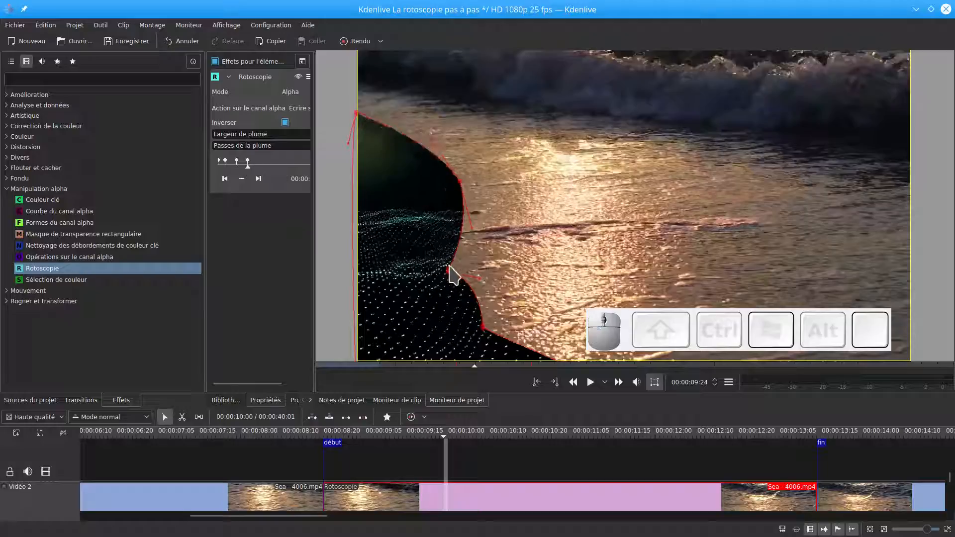
# - Move the third and fourth mask points to the right along the water line, staying on the 00:00:09:24 keyframe
pyautogui.moveTo(447, 277); pyautogui.dragTo(546, 255)
pyautogui.moveTo(483, 327); pyautogui.dragTo(615, 299)
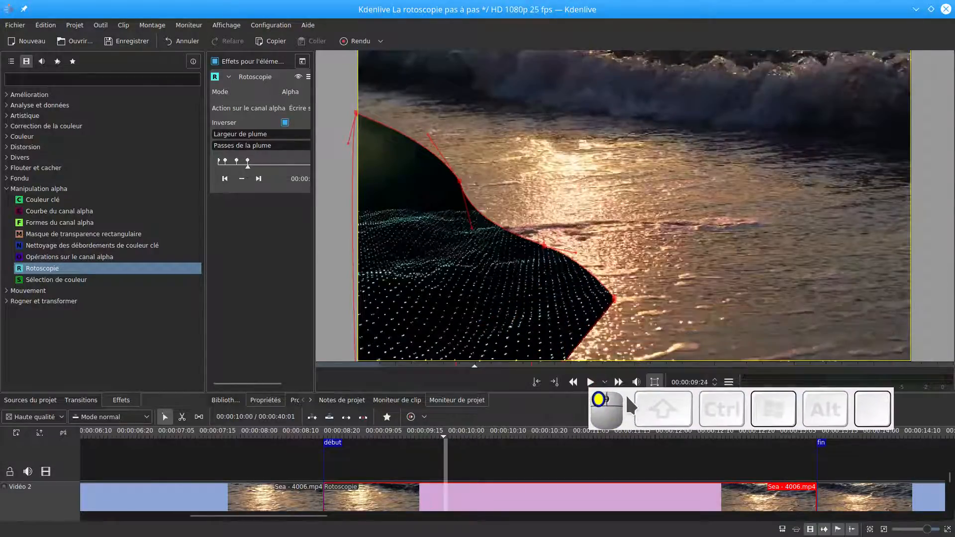
pyautogui.click(646, 366)
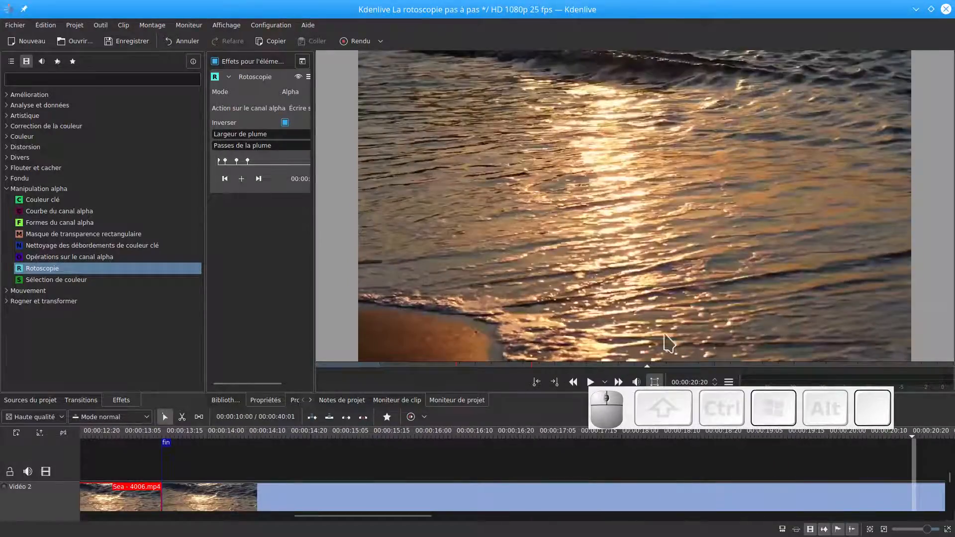
pyautogui.click(225, 179)
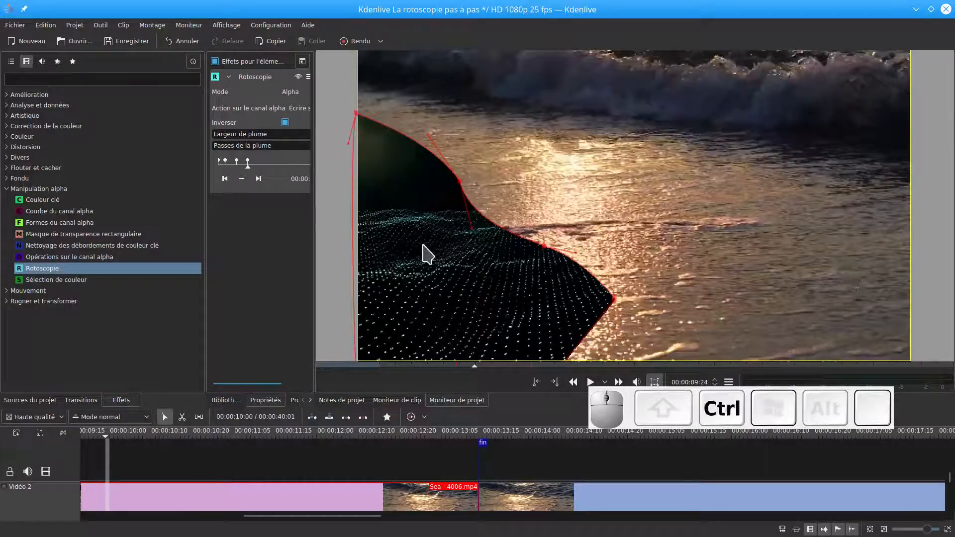
# - At the 00:00:01:04 keyframe, extend the bottom mask point far right below the picture and pull the upper-left point beyond the left edge
pyautogui.scroll(-1, 425, 253)
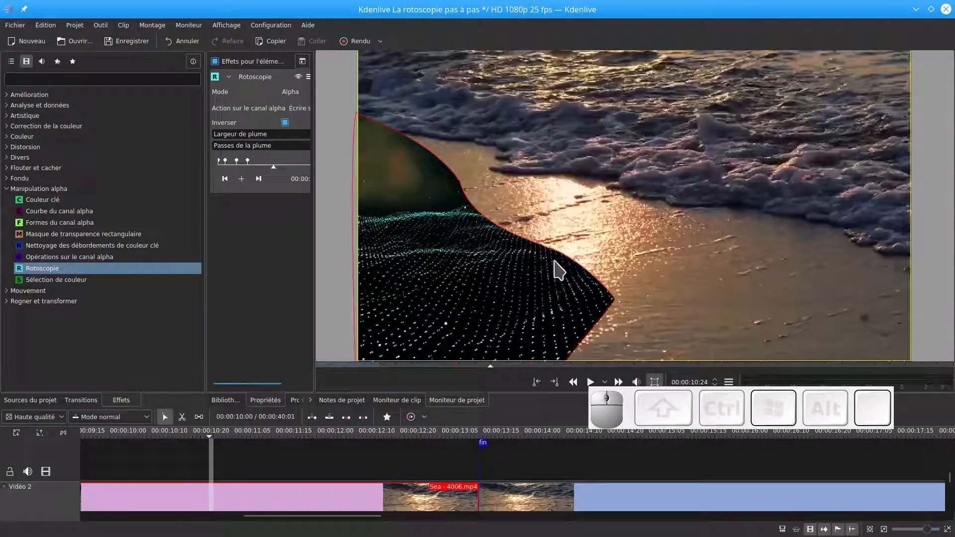
pyautogui.moveTo(514, 408); pyautogui.dragTo(518, 439)
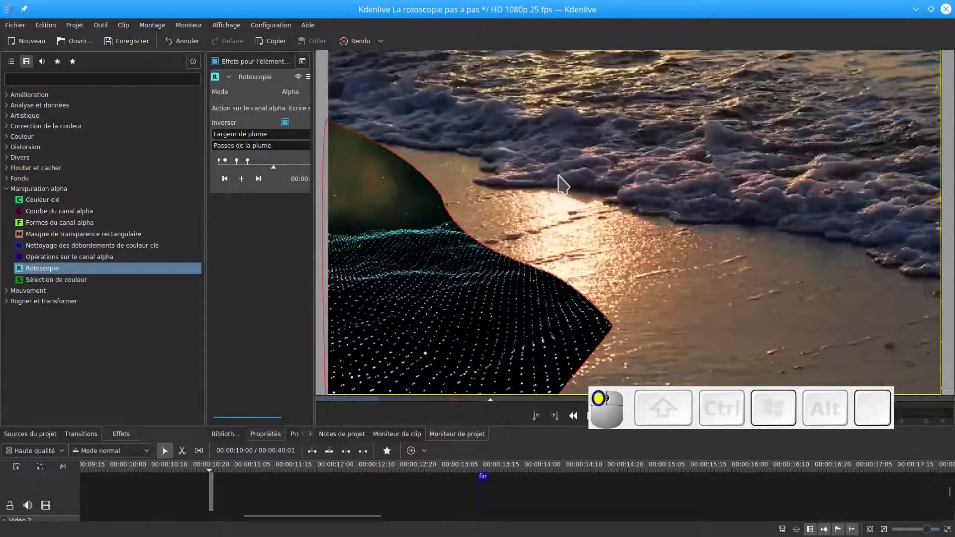
pyautogui.moveTo(314, 199); pyautogui.dragTo(570, 138)
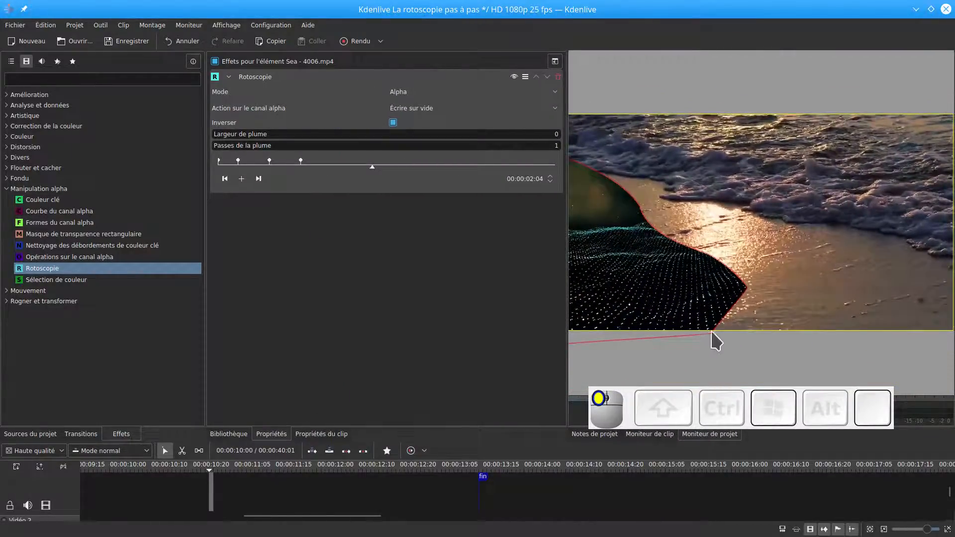
pyautogui.moveTo(711, 335); pyautogui.dragTo(710, 336)
pyautogui.click(225, 178)
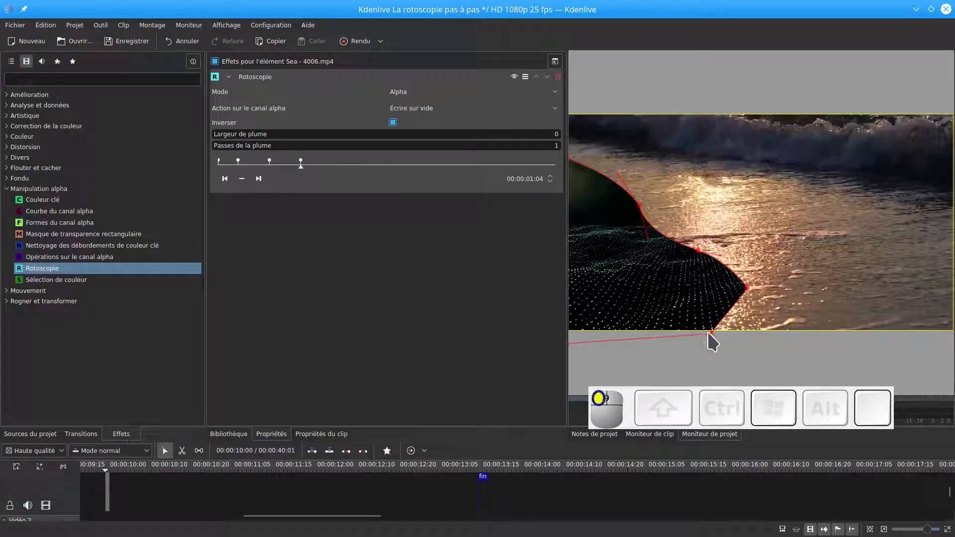
pyautogui.moveTo(711, 335); pyautogui.dragTo(917, 335)
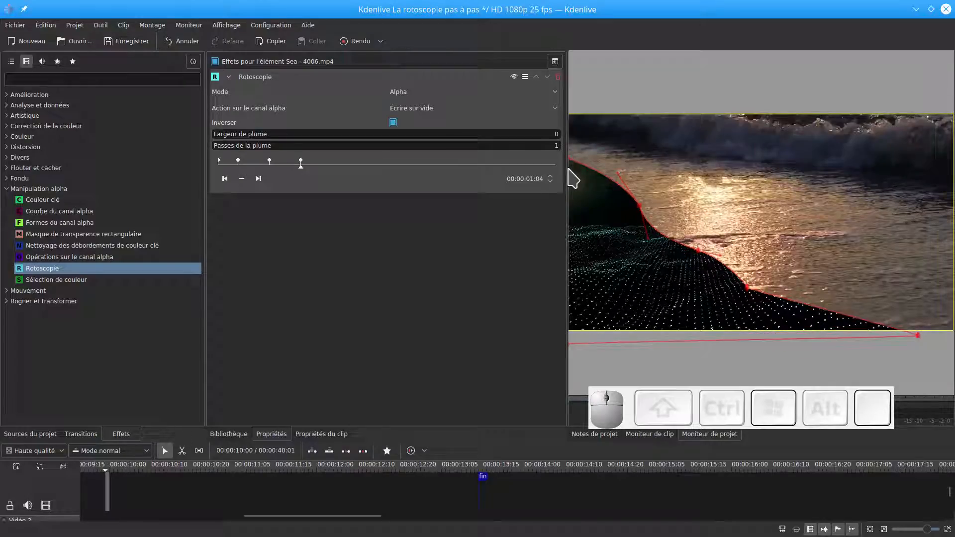
pyautogui.moveTo(566, 258); pyautogui.dragTo(239, 234)
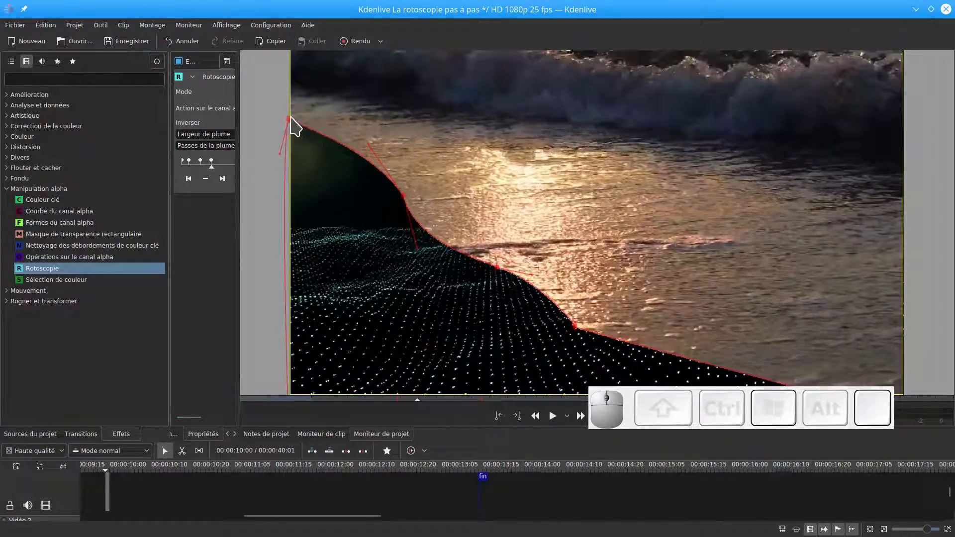
pyautogui.moveTo(290, 127); pyautogui.dragTo(282, 109)
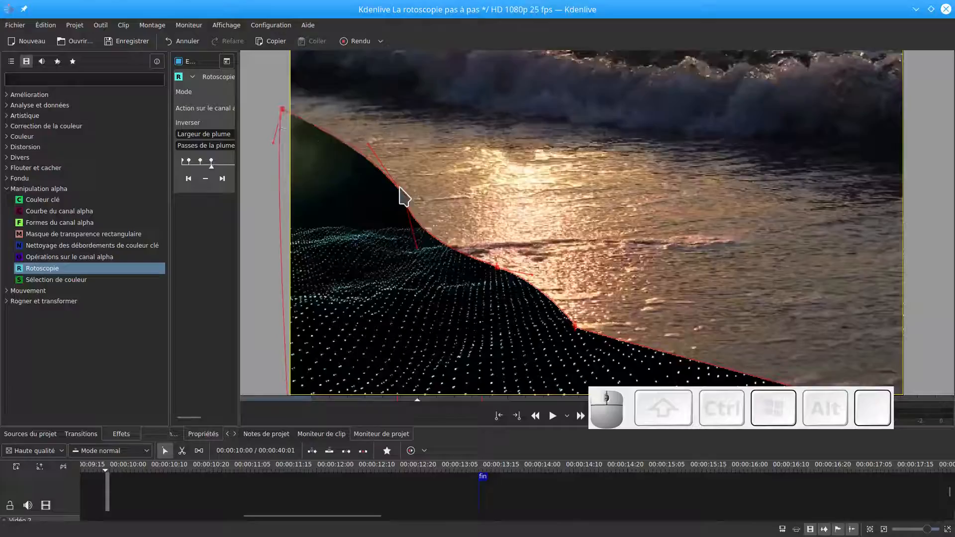
# - Shrink the monitor to see the keyframe ruler and add a Rotoscopie keyframe at effect time 00:00:01:13
pyautogui.moveTo(238, 213); pyautogui.dragTo(528, 234)
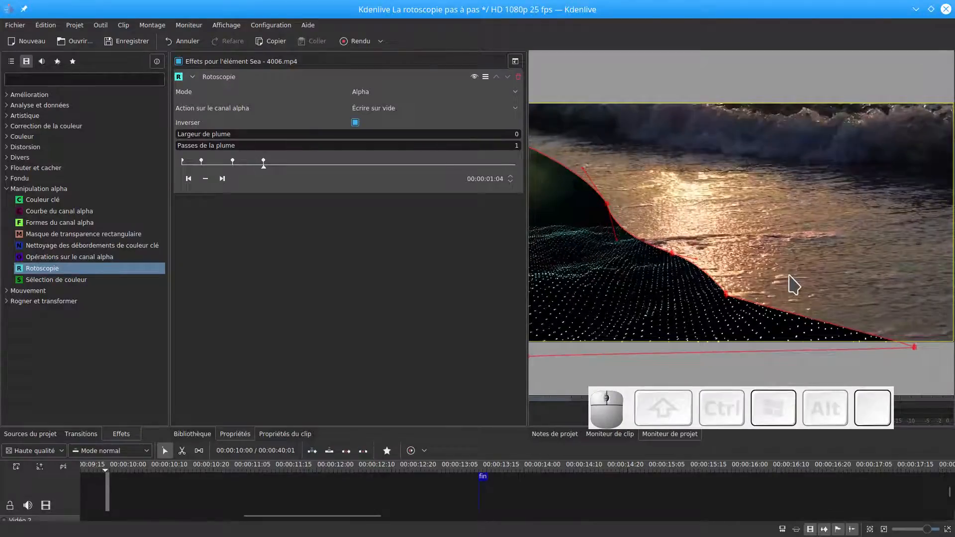
pyautogui.scroll(-1, 795, 284)
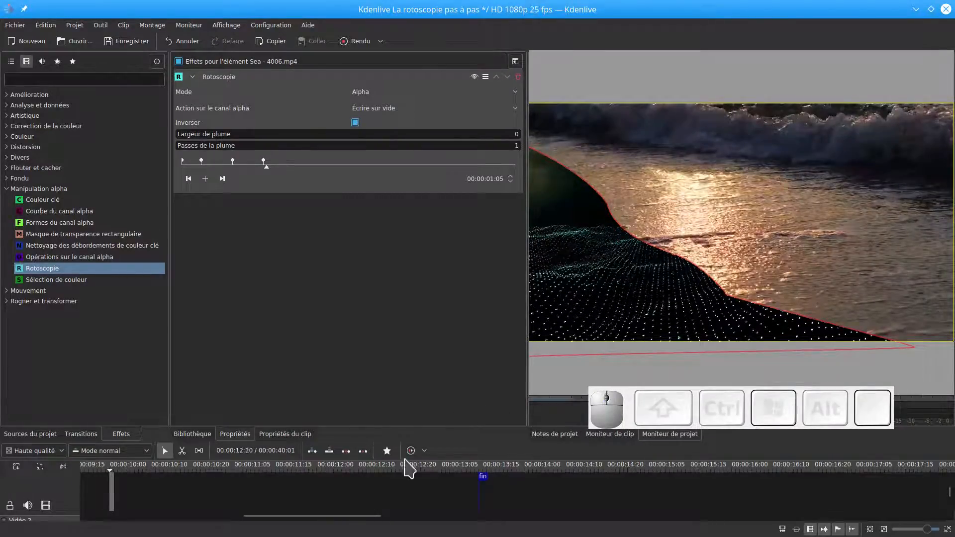
pyautogui.moveTo(454, 438); pyautogui.dragTo(457, 314)
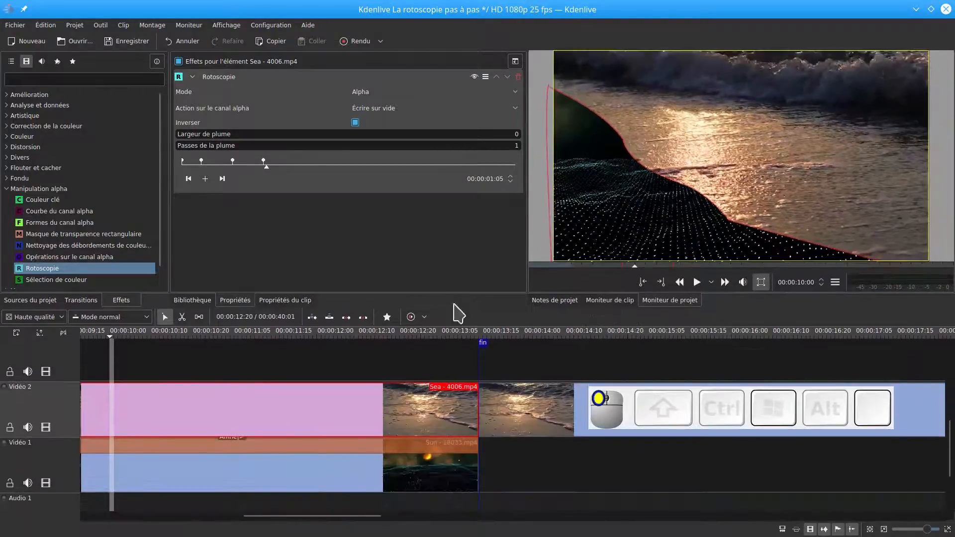
pyautogui.click(360, 166)
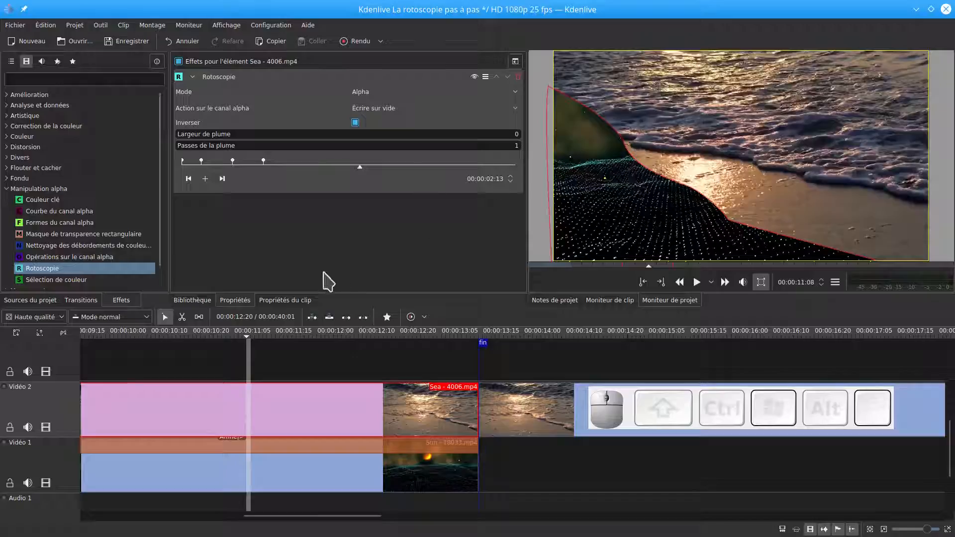
pyautogui.click(289, 167)
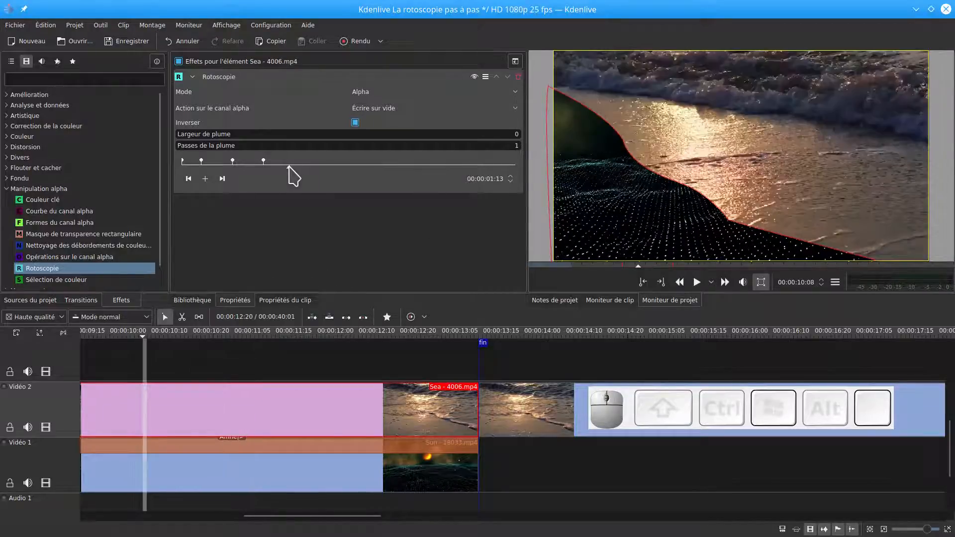
pyautogui.click(205, 179)
# - Spread the upper mask points to the right along the foam line, switching Inverser off and back on to check the hidden picture
pyautogui.moveTo(623, 140); pyautogui.dragTo(665, 93)
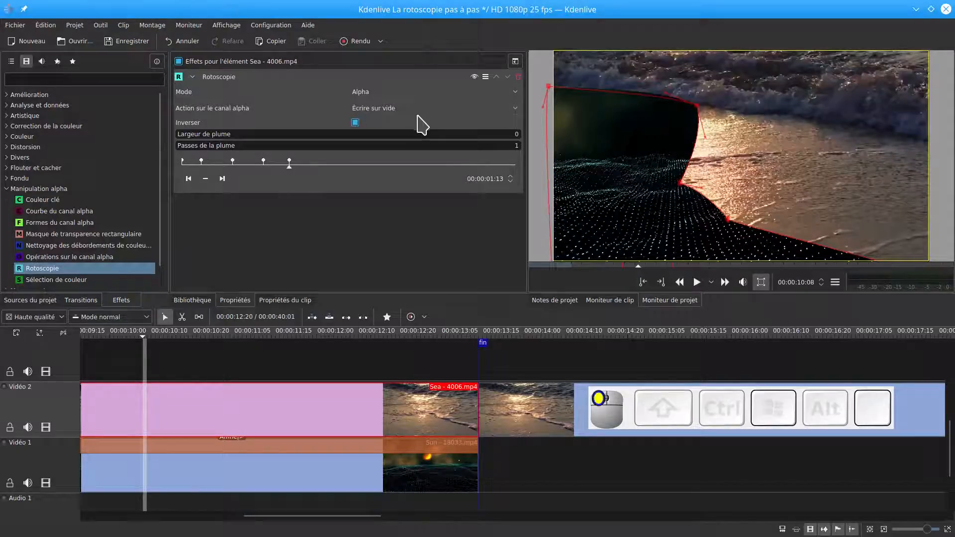
pyautogui.click(356, 122)
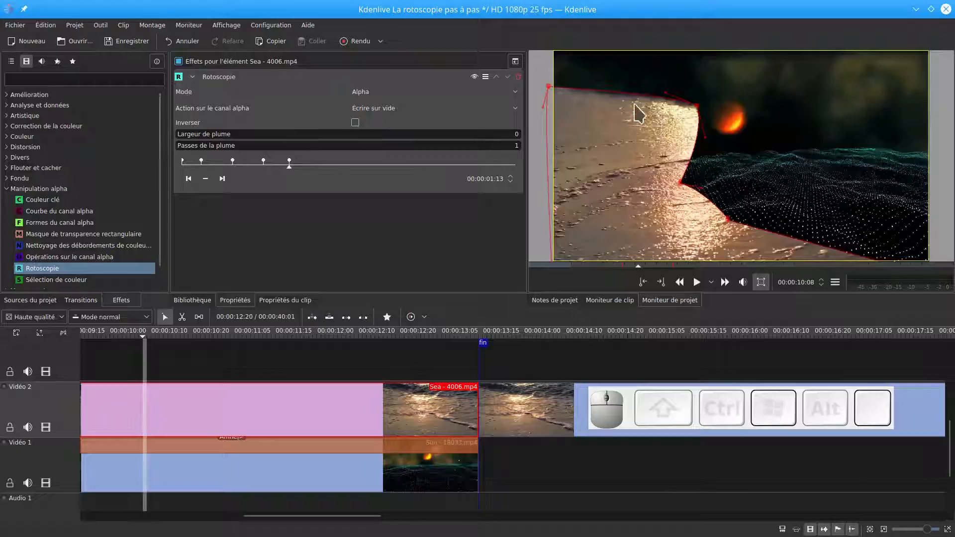
pyautogui.click(665, 95)
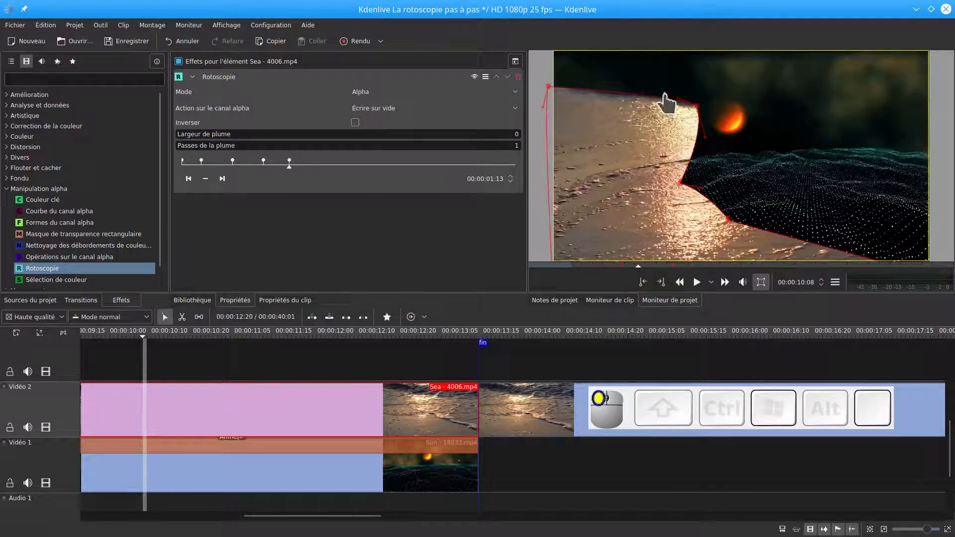
pyautogui.click(356, 123)
pyautogui.moveTo(679, 184); pyautogui.dragTo(792, 115)
pyautogui.moveTo(704, 140); pyautogui.dragTo(742, 117)
pyautogui.moveTo(727, 220); pyautogui.dragTo(893, 131)
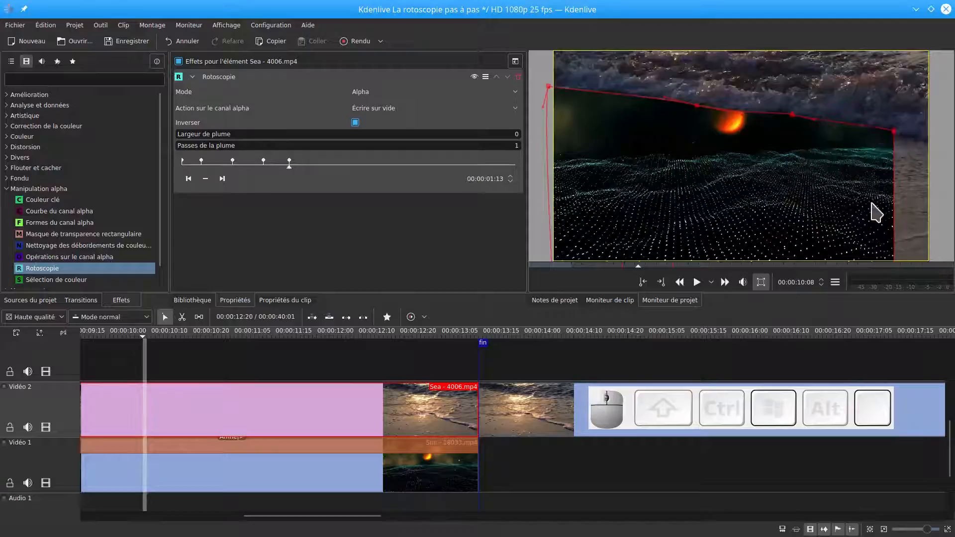
# - At the 00:00:01:13 keyframe, move the bottom-right mask point to the picture's corner and the point above it beyond the right edge
pyautogui.scroll(-1, 877, 214)
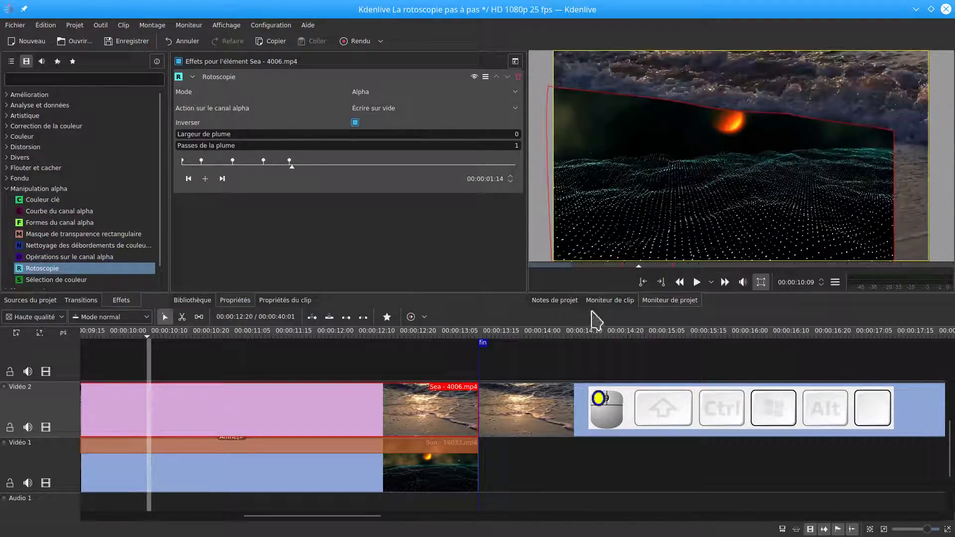
pyautogui.moveTo(594, 307); pyautogui.dragTo(592, 446)
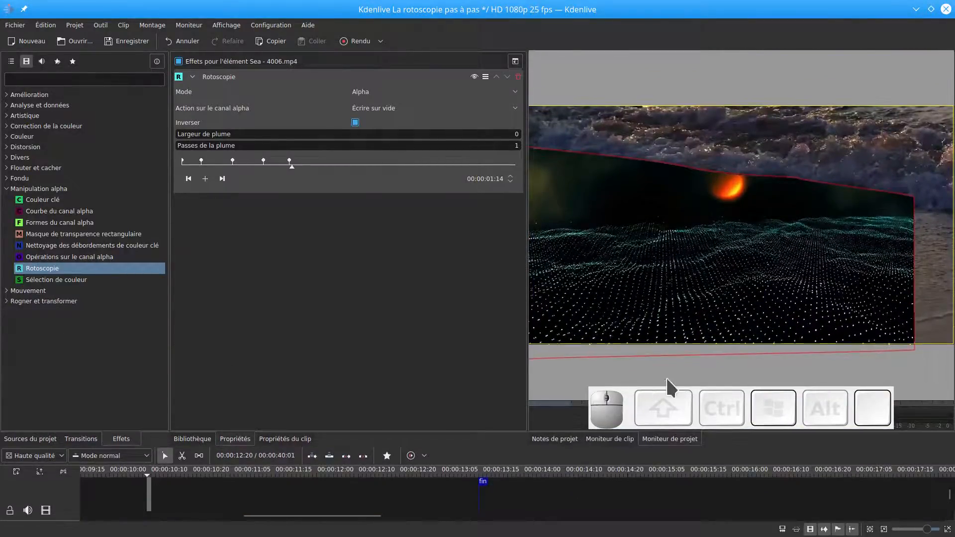
pyautogui.click(189, 179)
pyautogui.moveTo(915, 350); pyautogui.dragTo(952, 343)
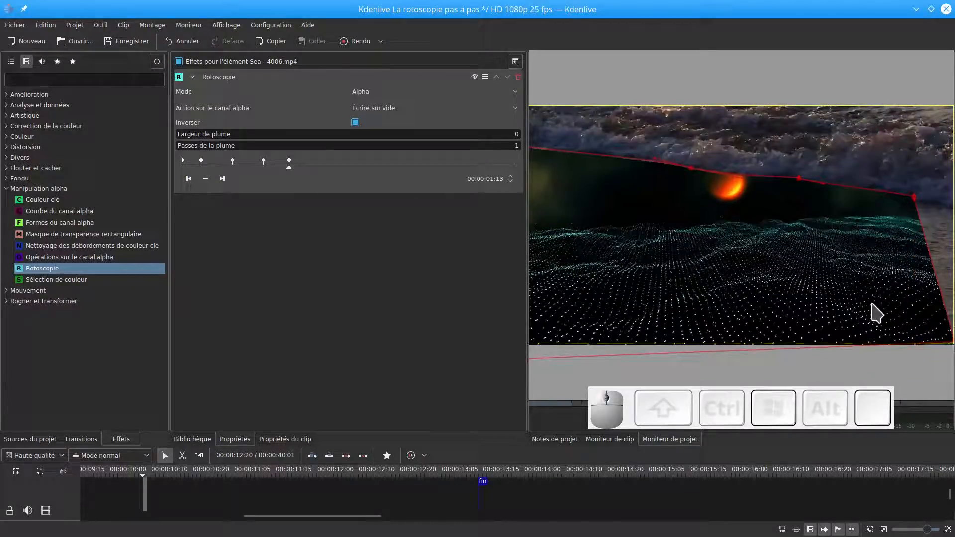
pyautogui.moveTo(528, 323); pyautogui.dragTo(241, 258)
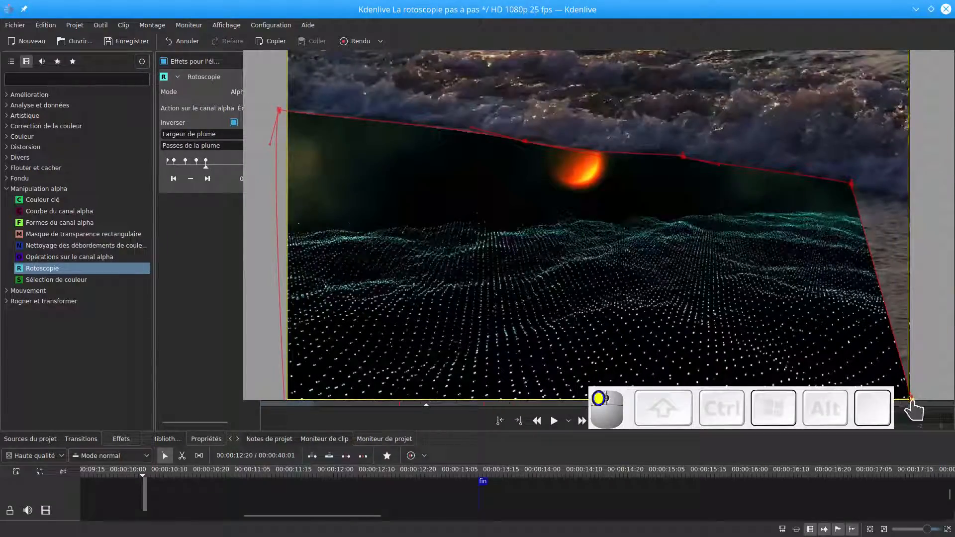
pyautogui.moveTo(850, 184); pyautogui.dragTo(926, 204)
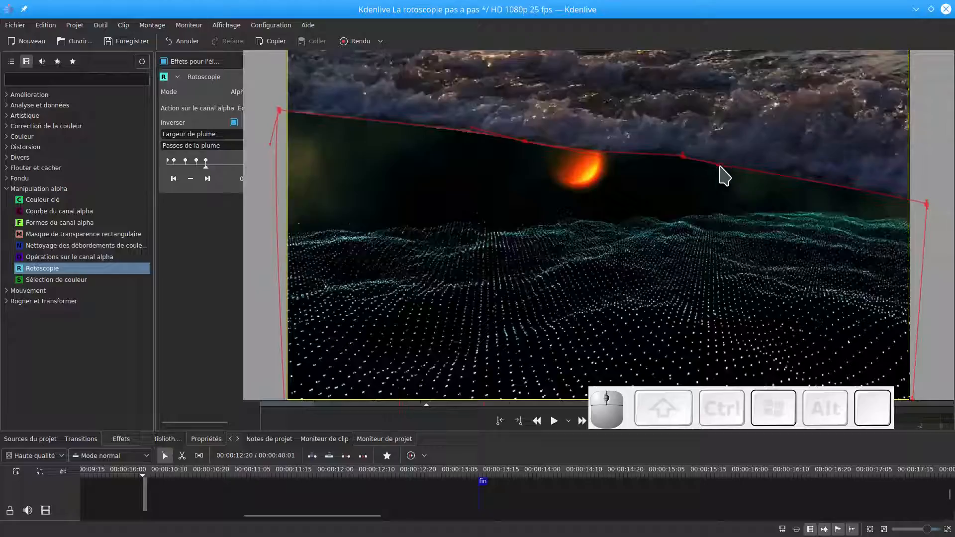
# - Shrink the monitor to bring back the timeline tracks and the full-width Rotoscopie keyframe ruler
pyautogui.click(718, 165)
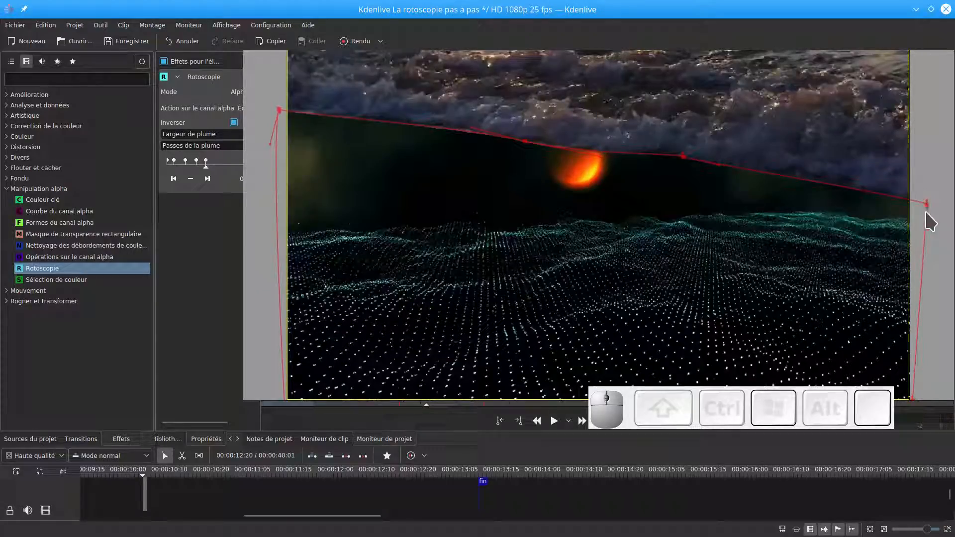
pyautogui.keyDown('ctrl'); pyautogui.scroll(-2, 508, 175); pyautogui.keyUp('ctrl')
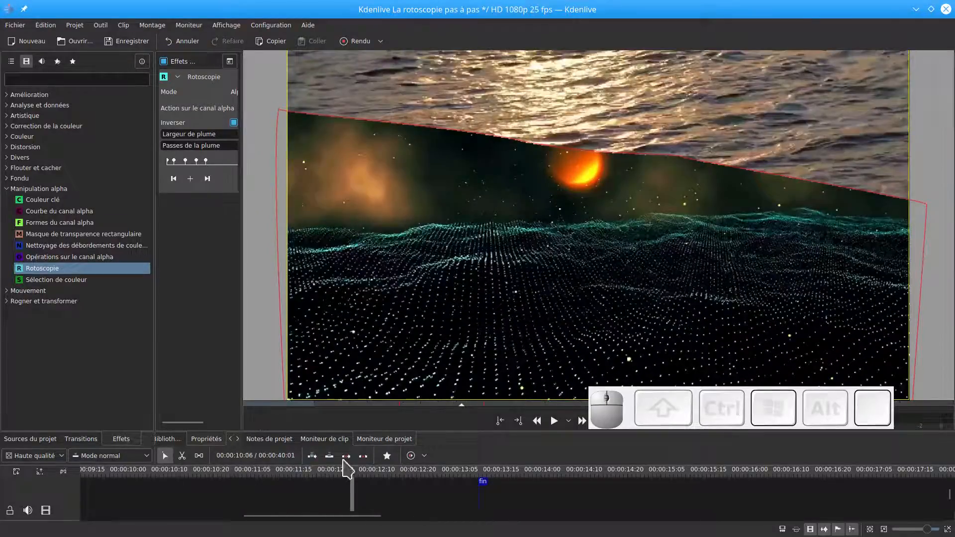
pyautogui.moveTo(490, 433); pyautogui.dragTo(534, 333)
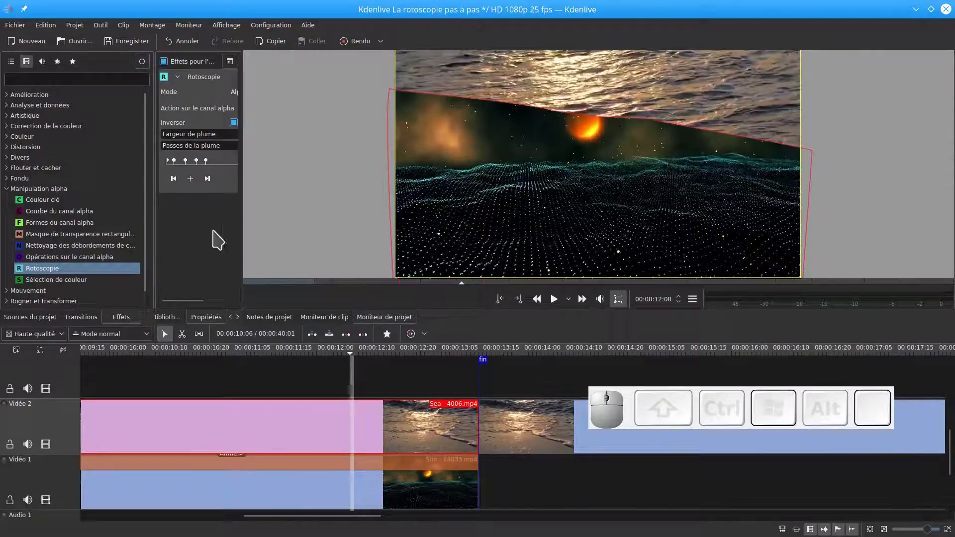
pyautogui.moveTo(242, 221); pyautogui.dragTo(477, 224)
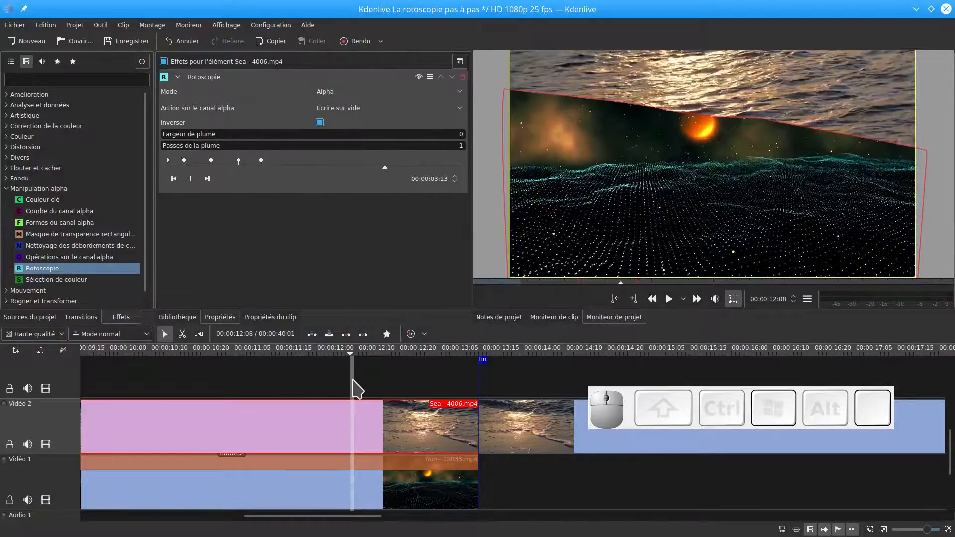
# - Play the part between the "début" and "fin" guides to check how the animated mask follows the wave
pyautogui.click(208, 383)
pyautogui.press('space')
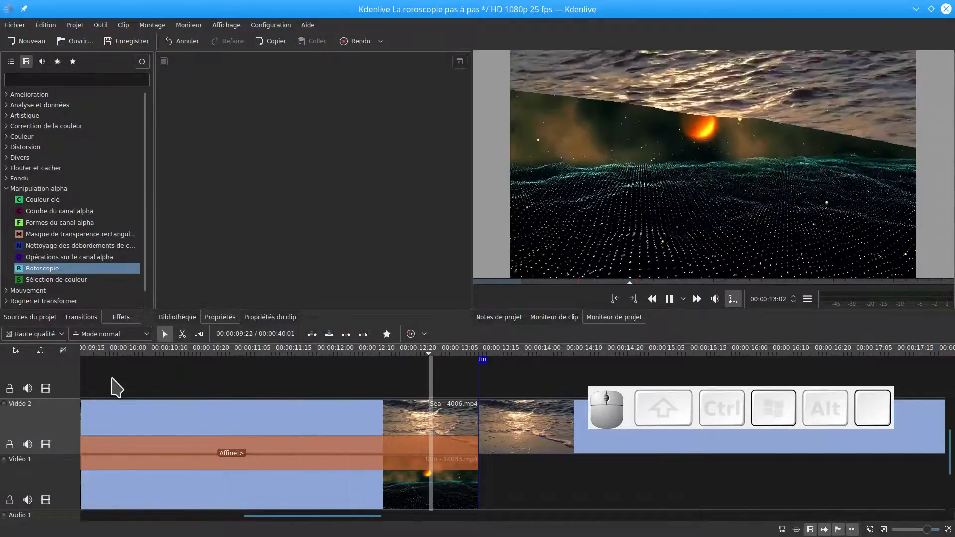
pyautogui.scroll(-3, 144, 404)
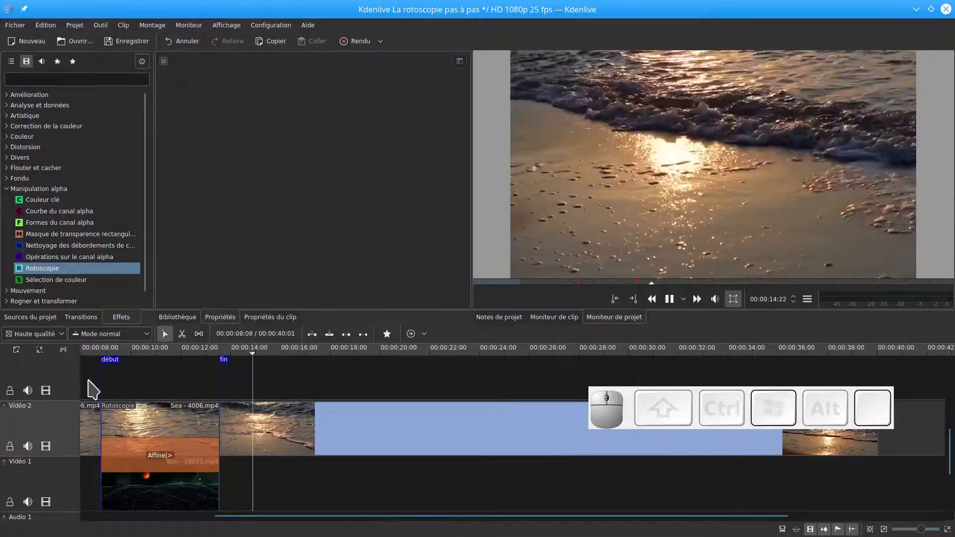
pyautogui.click(90, 390)
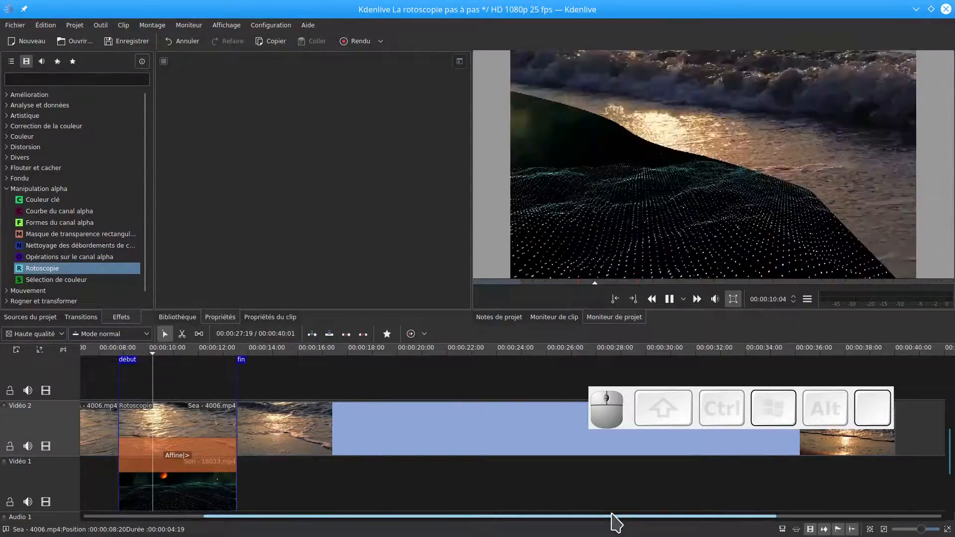
pyautogui.press('space')
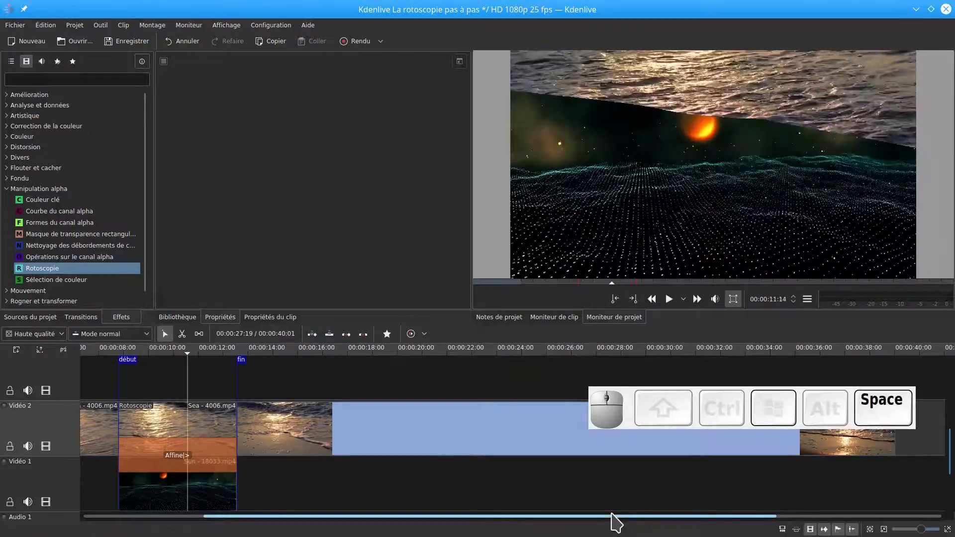
# - With the playhead at 00:00:10:19, turn off Inverser on the sea section and add a Rotoscopie keyframe at effect time 00:00:01:24
pyautogui.click(171, 353)
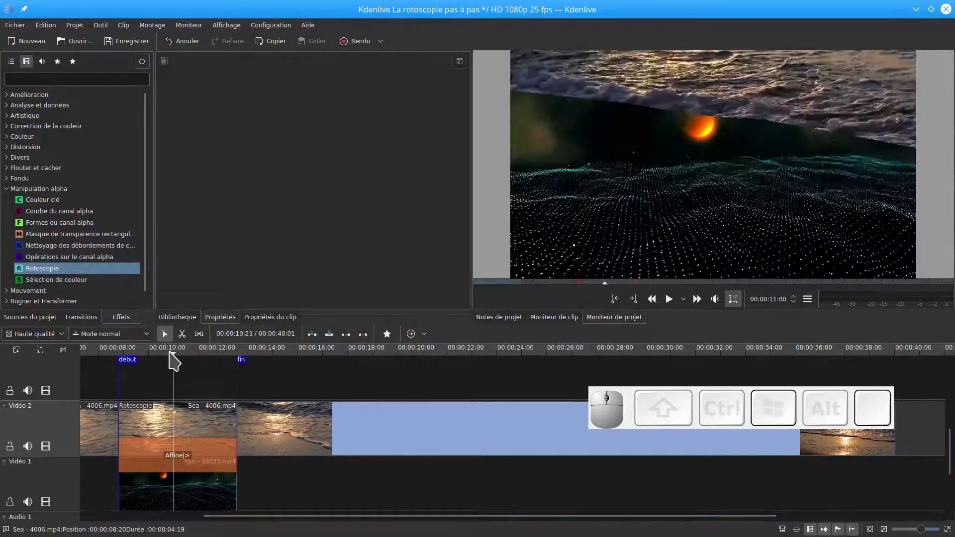
pyautogui.moveTo(171, 361); pyautogui.dragTo(167, 354)
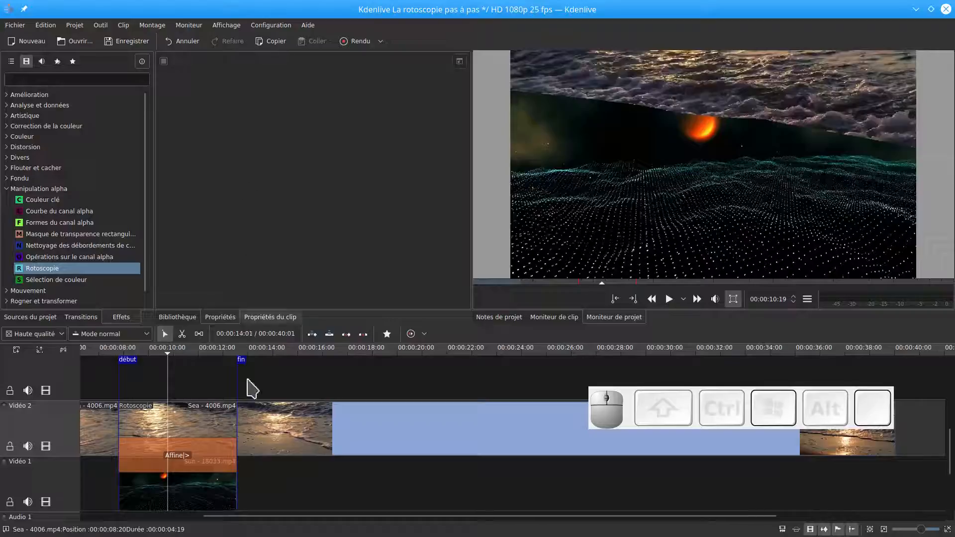
pyautogui.click(202, 432)
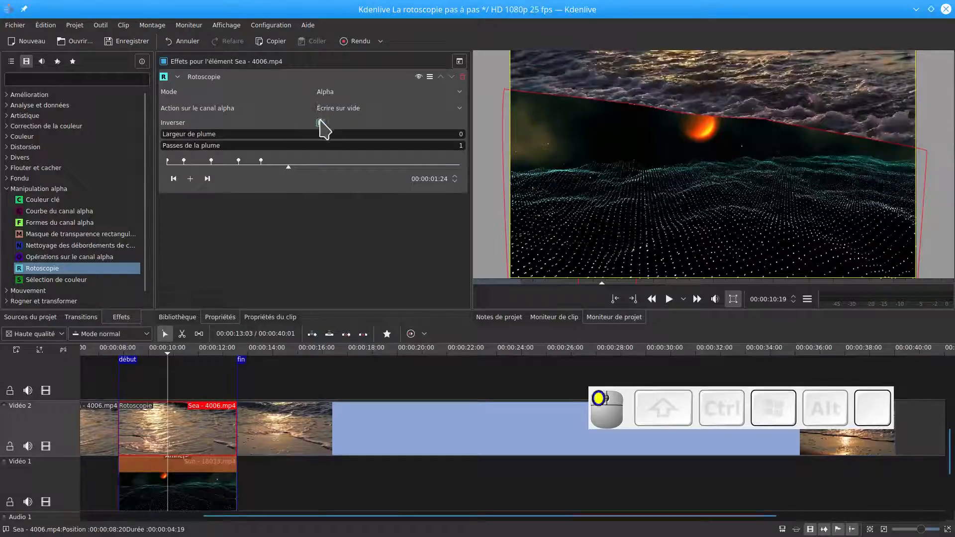
pyautogui.click(320, 122)
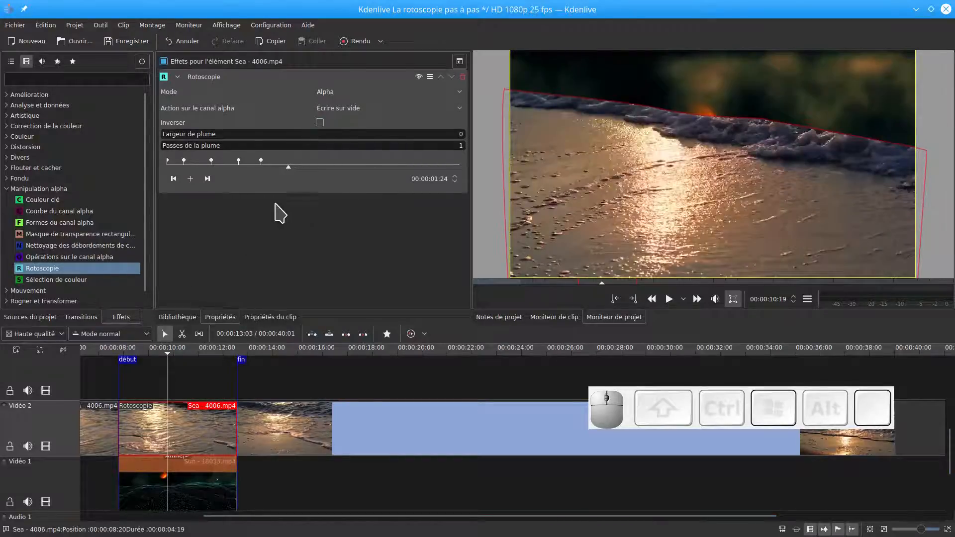
pyautogui.click(190, 178)
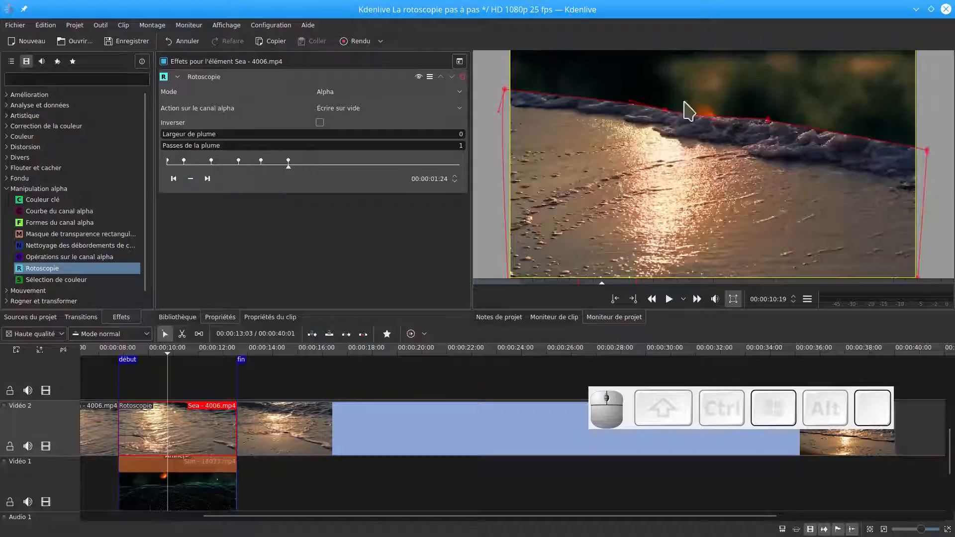
# - At the 00:00:01:24 keyframe, lower the middle and right mask points to the lower edge of the foam
pyautogui.moveTo(665, 110); pyautogui.dragTo(653, 128)
pyautogui.moveTo(504, 91); pyautogui.dragTo(499, 110)
pyautogui.moveTo(767, 120); pyautogui.dragTo(755, 158)
pyautogui.moveTo(926, 151); pyautogui.dragTo(927, 185)
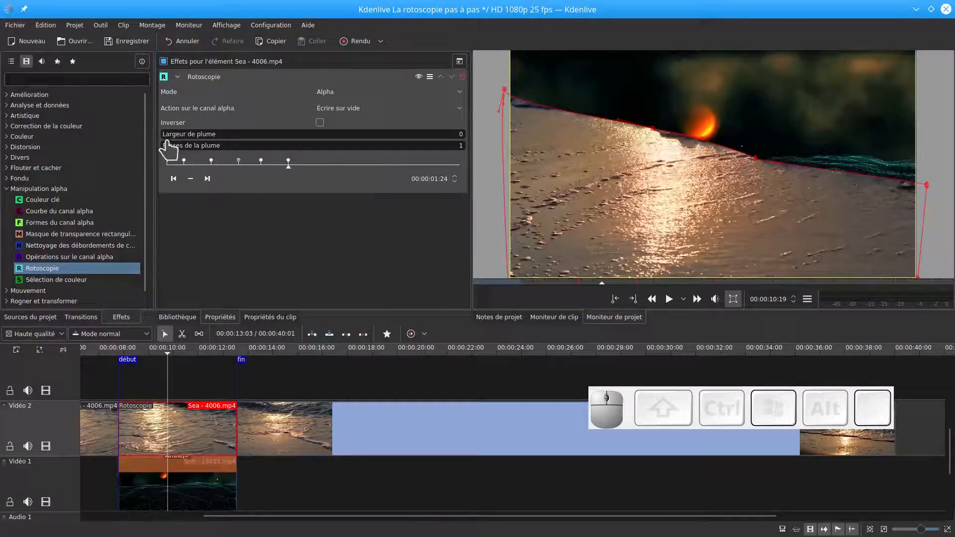
# - Set Largeur de plume to 34 with Inverser back on, and play the section to check the softened edge
pyautogui.moveTo(170, 135); pyautogui.dragTo(197, 142)
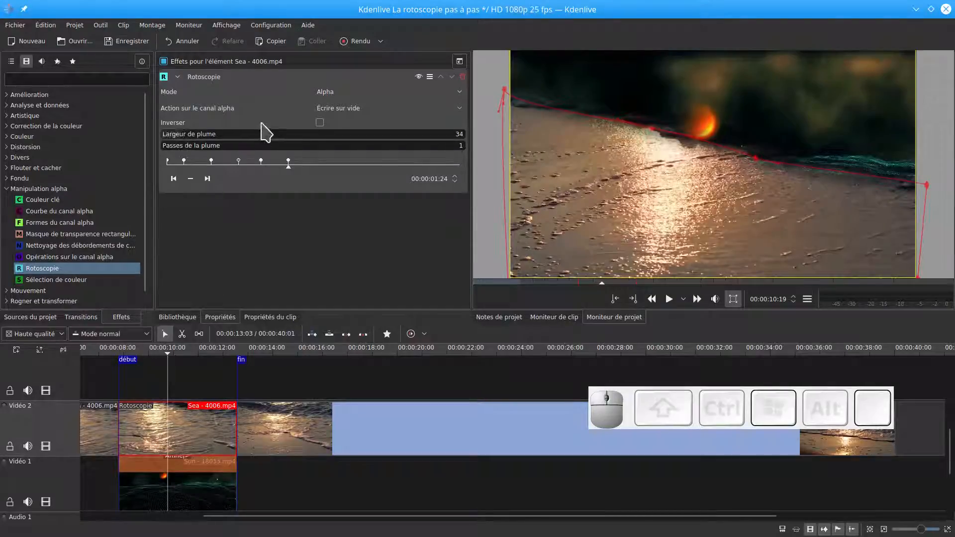
pyautogui.click(319, 122)
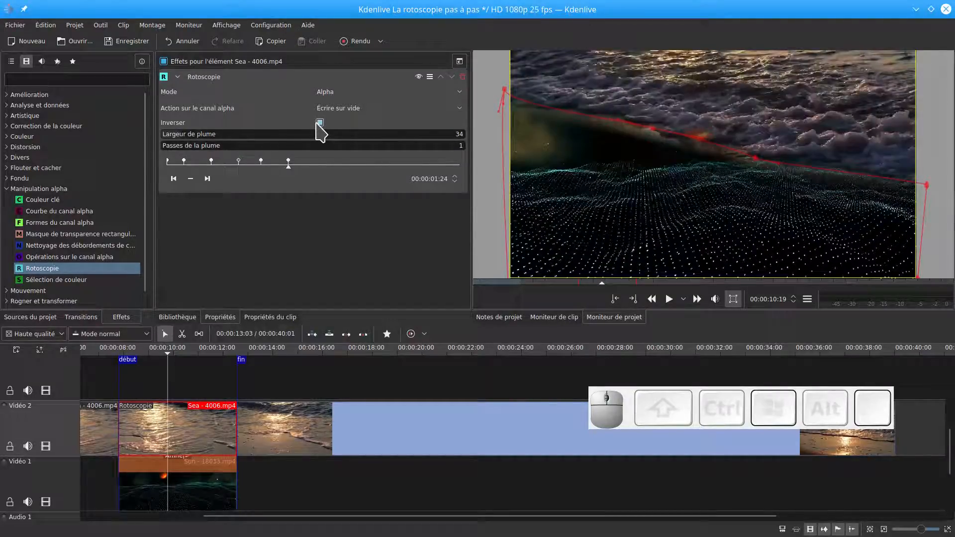
pyautogui.click(111, 383)
pyautogui.press('space')
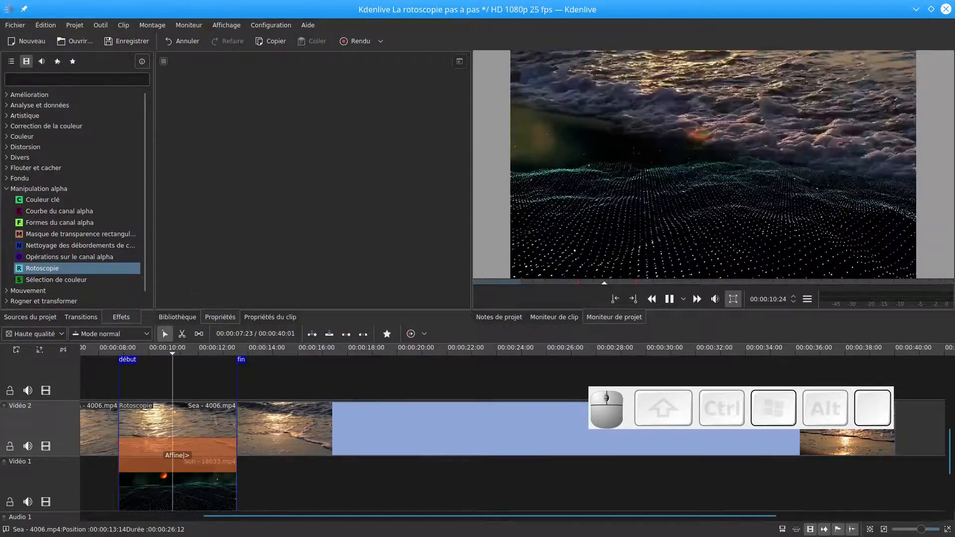
pyautogui.press('space')
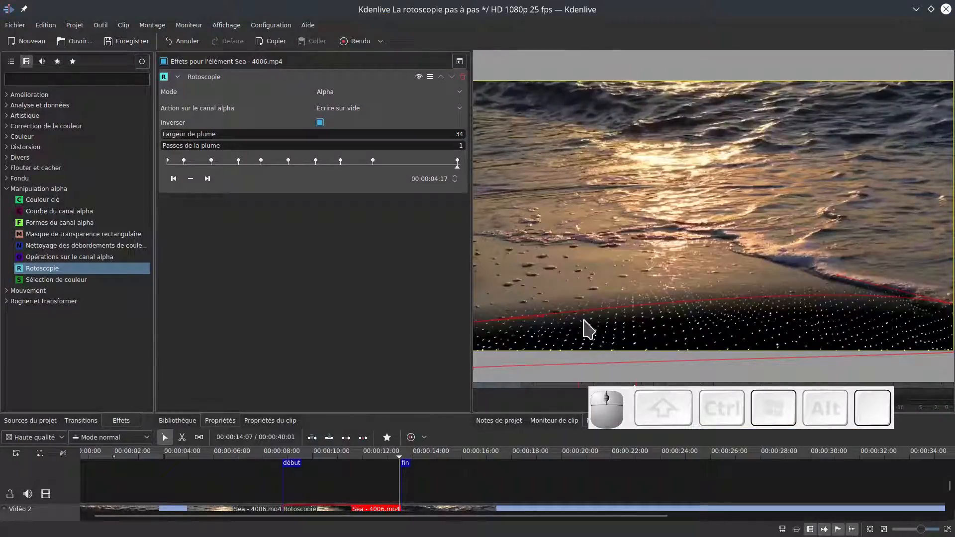
# - Examine the frames just past the section's end and return to the last Rotoscopie keyframe at 00:00:04:17
pyautogui.scroll(-1, 634, 324)
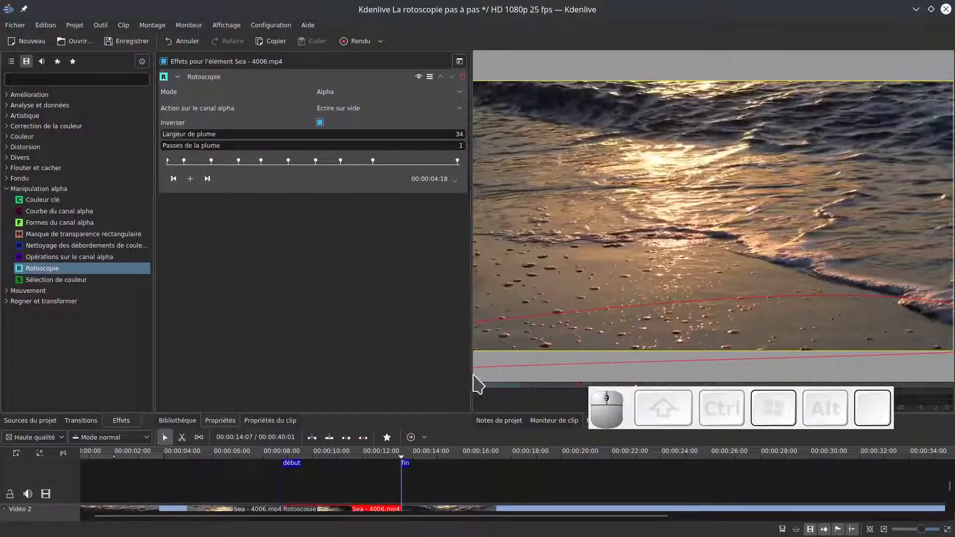
pyautogui.click(470, 373)
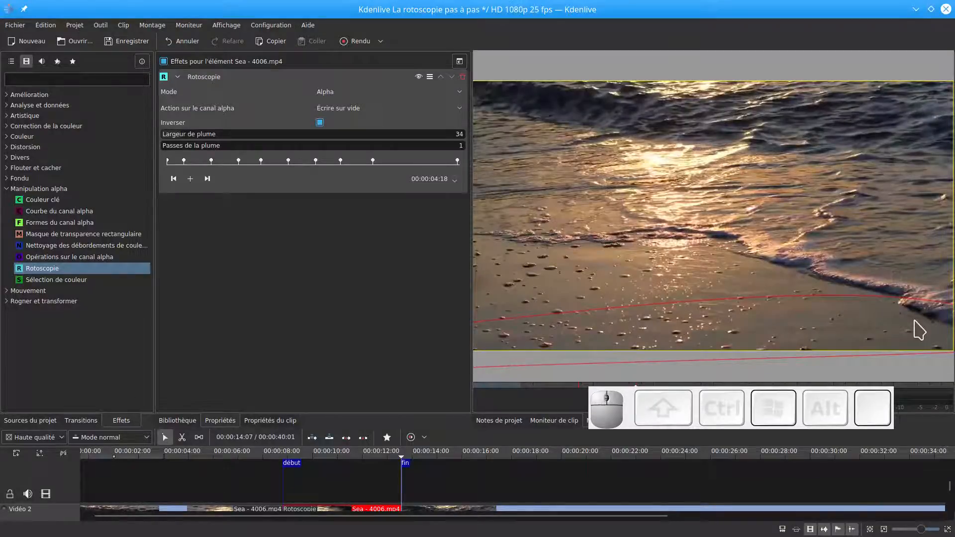
pyautogui.scroll(-1, 545, 224)
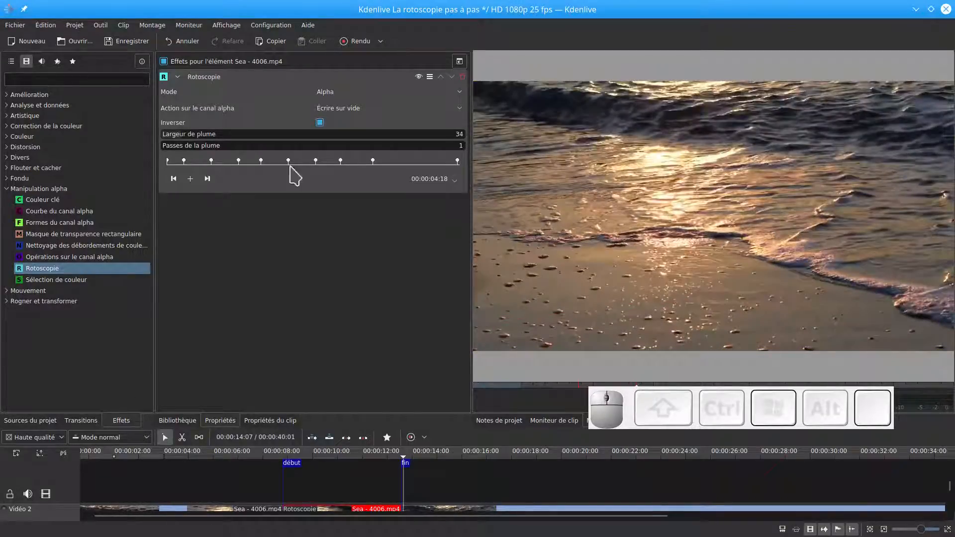
pyautogui.click(208, 179)
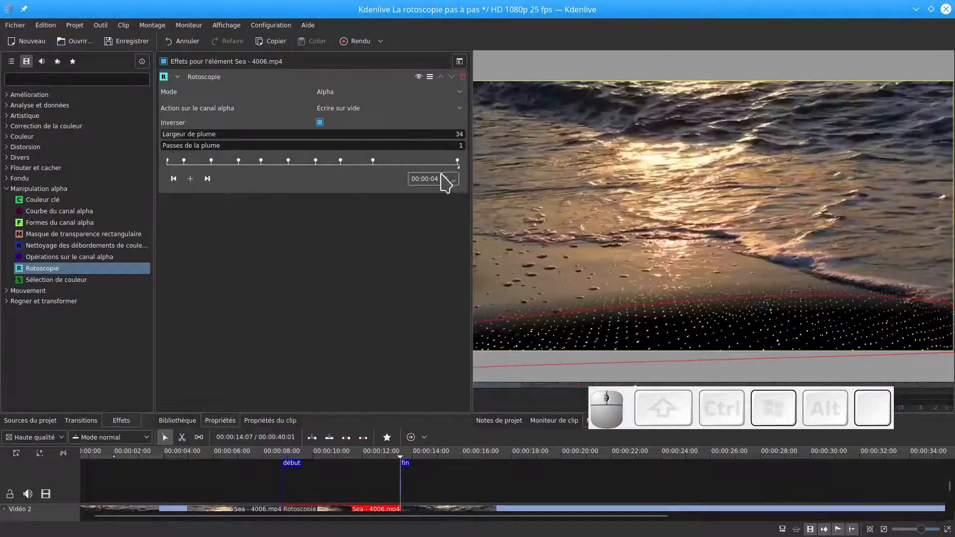
pyautogui.click(173, 179)
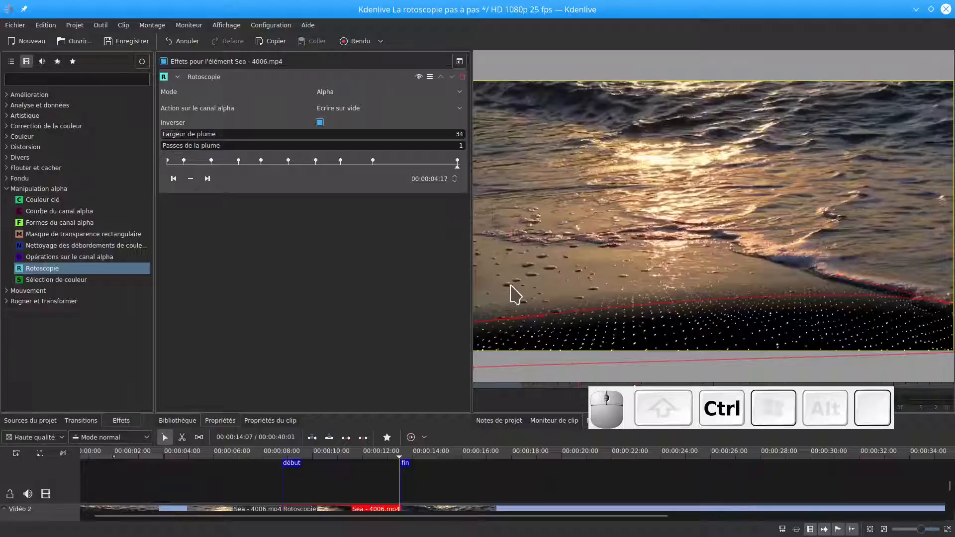
# - At the 00:00:04:17 keyframe, pull the right and bottom-right mask points across the beach toward the picture's lower-left corner
pyautogui.moveTo(472, 273); pyautogui.dragTo(326, 223)
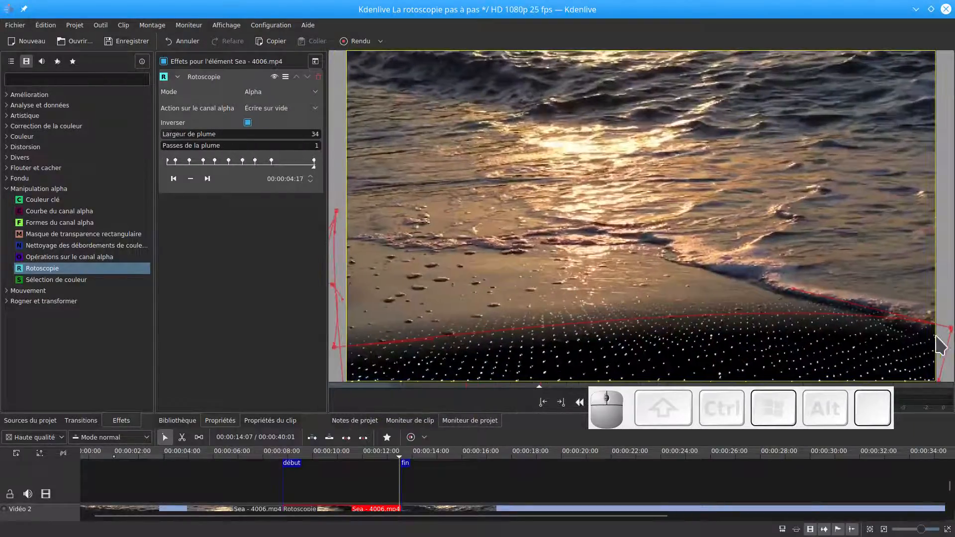
pyautogui.moveTo(950, 328); pyautogui.dragTo(438, 349)
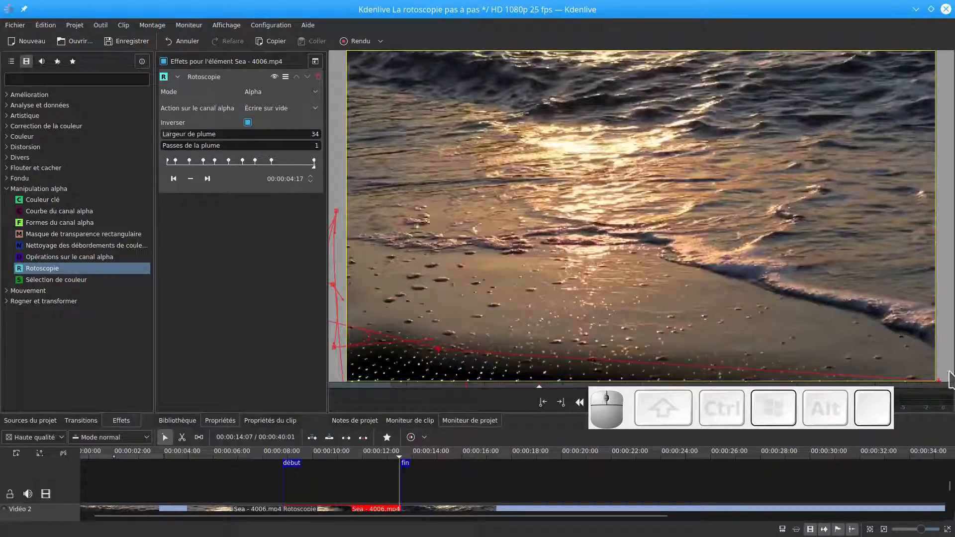
pyautogui.moveTo(324, 211); pyautogui.dragTo(612, 142)
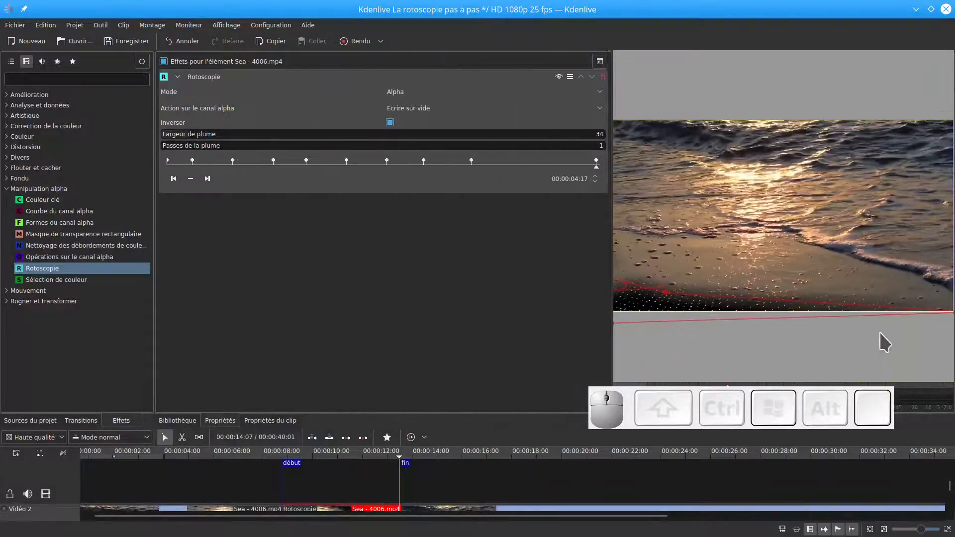
pyautogui.click(949, 320)
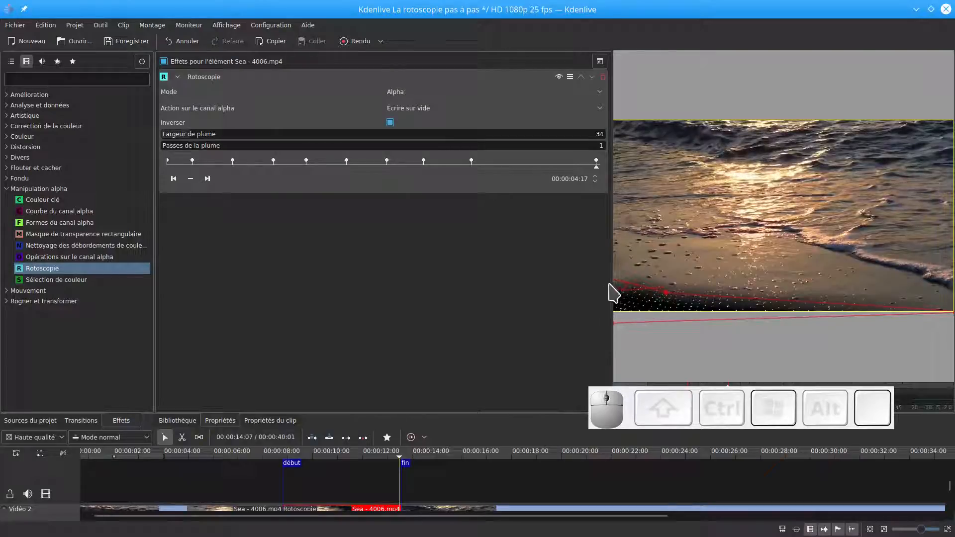
pyautogui.moveTo(613, 279); pyautogui.dragTo(241, 198)
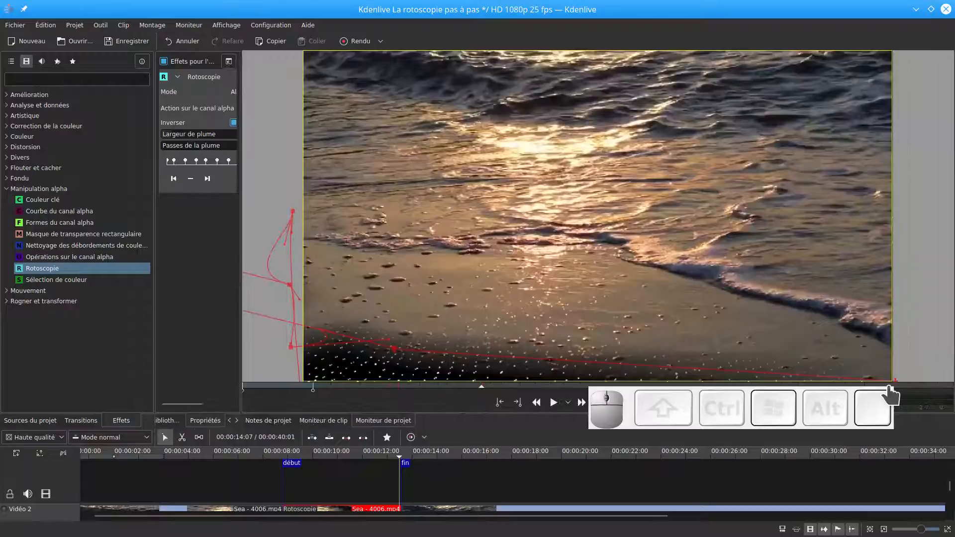
pyautogui.moveTo(893, 383); pyautogui.dragTo(500, 344)
pyautogui.moveTo(237, 307); pyautogui.dragTo(534, 237)
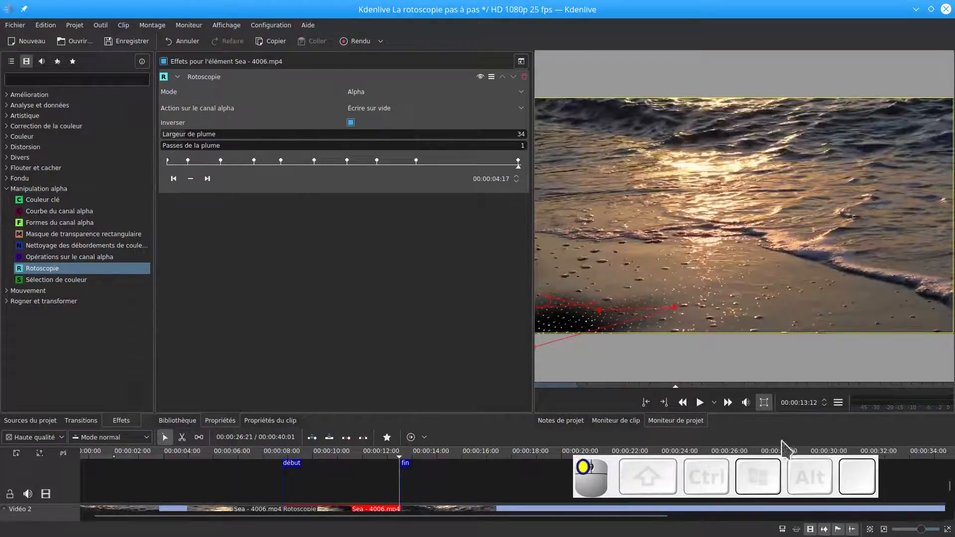
# - Show the project monitor's Zoom slider and hide it again
pyautogui.click(838, 403)
pyautogui.moveTo(889, 435)
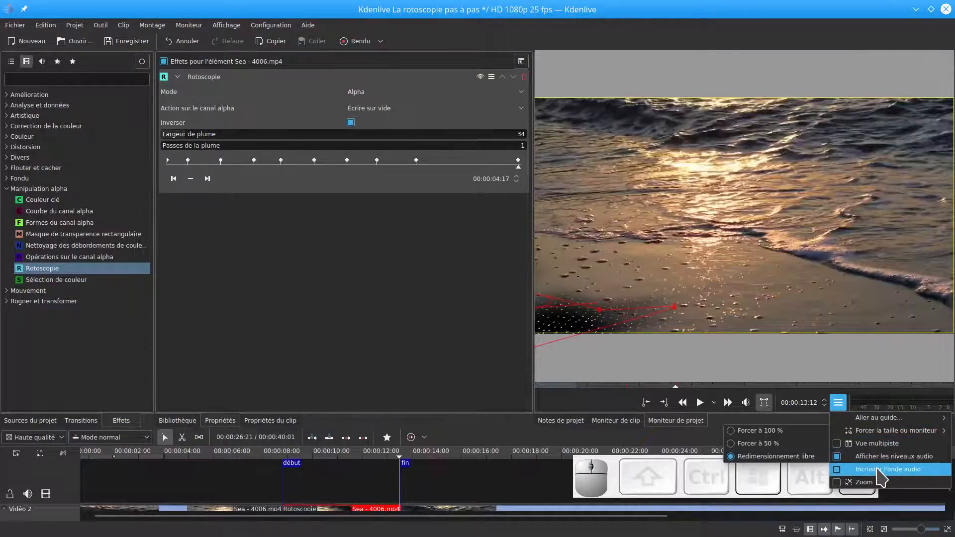
pyautogui.click(896, 471)
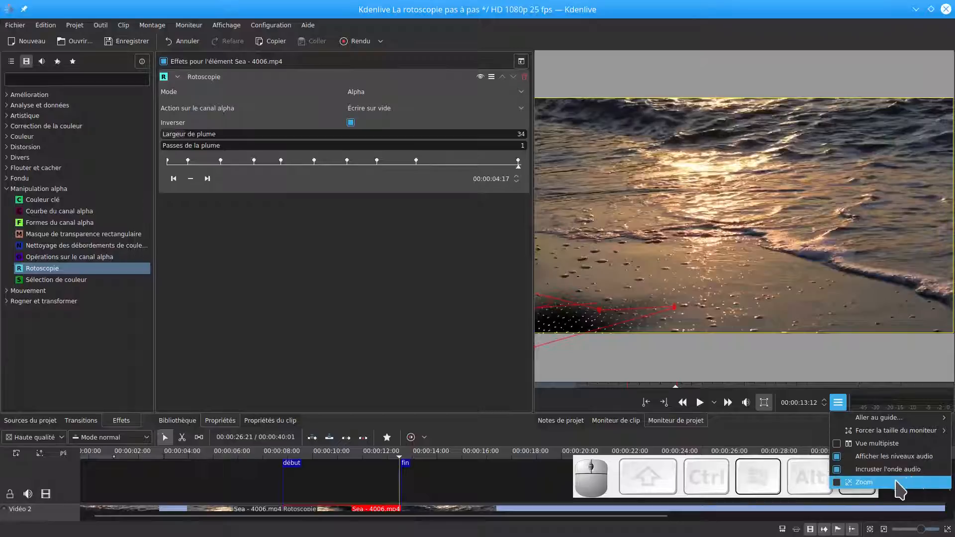
pyautogui.moveTo(891, 422)
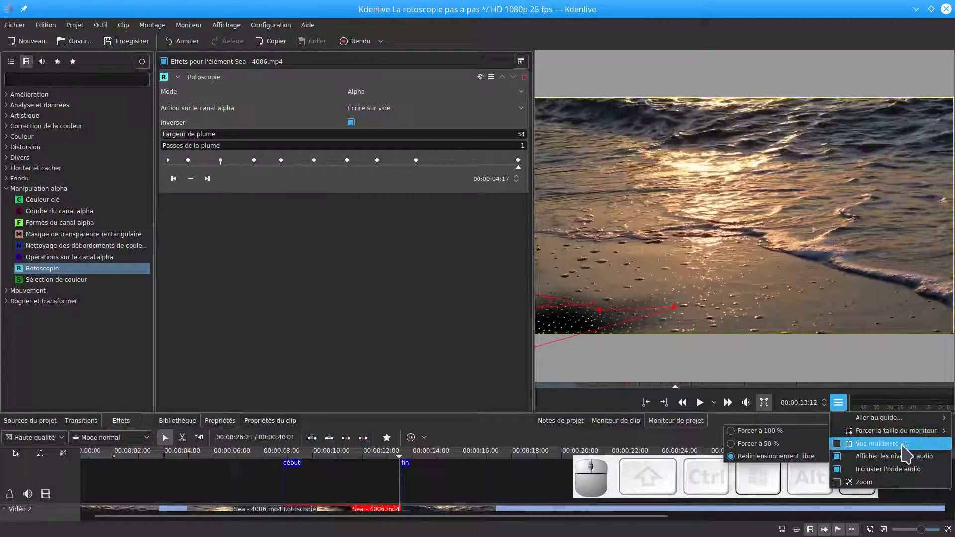
pyautogui.click(864, 482)
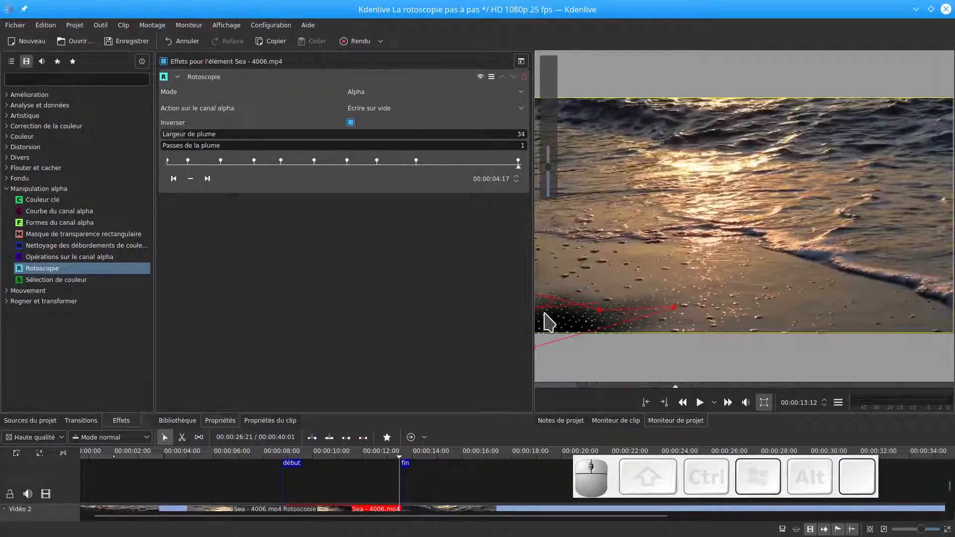
pyautogui.moveTo(531, 316); pyautogui.dragTo(489, 305)
pyautogui.click(819, 407)
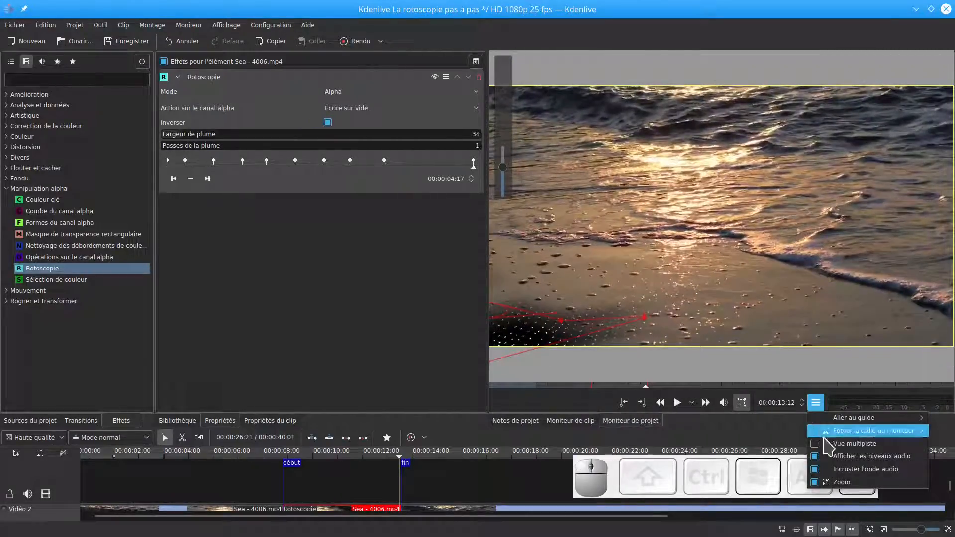
pyautogui.click(828, 482)
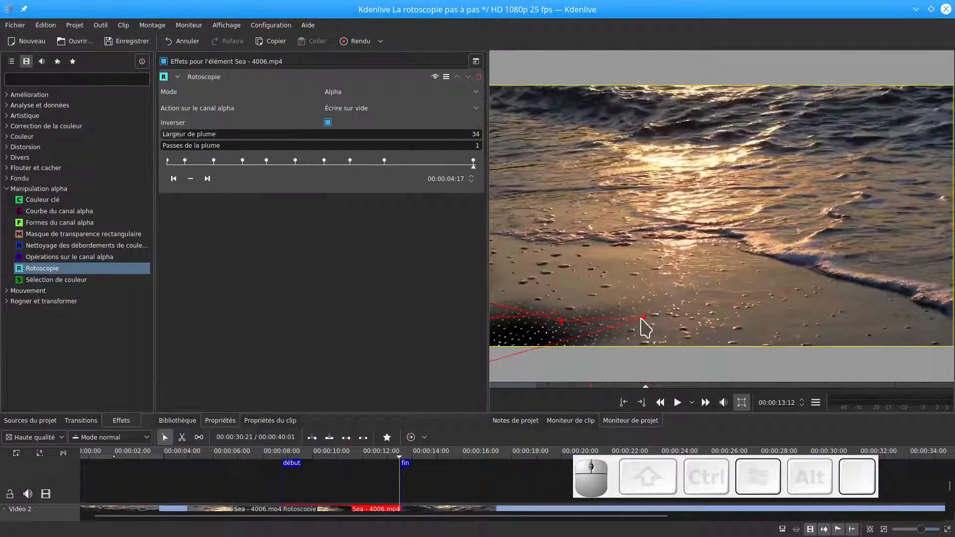
# - At the 00:00:04:17 keyframe, pull the right-hand mask points and curve handle off the beach past the picture's left edge
pyautogui.moveTo(643, 318); pyautogui.dragTo(522, 341)
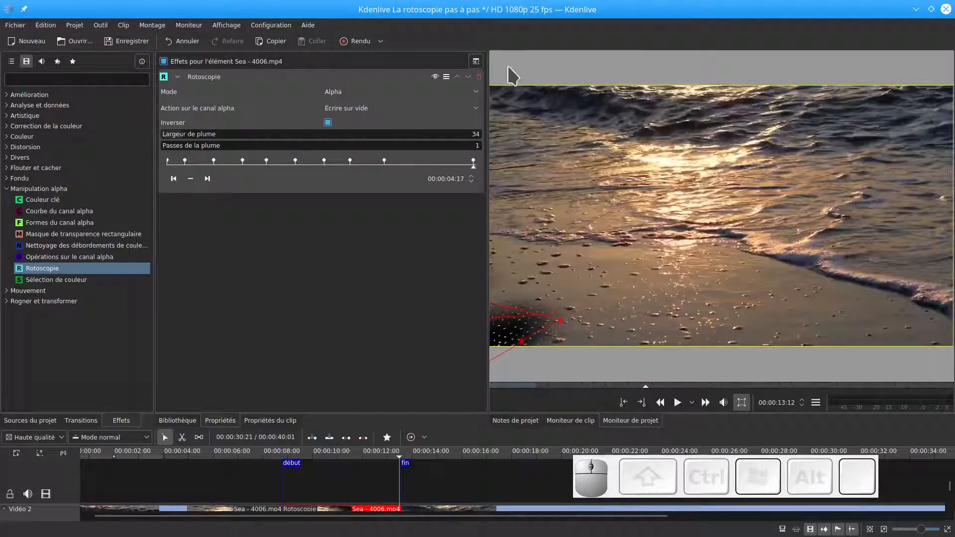
pyautogui.moveTo(486, 293); pyautogui.dragTo(249, 293)
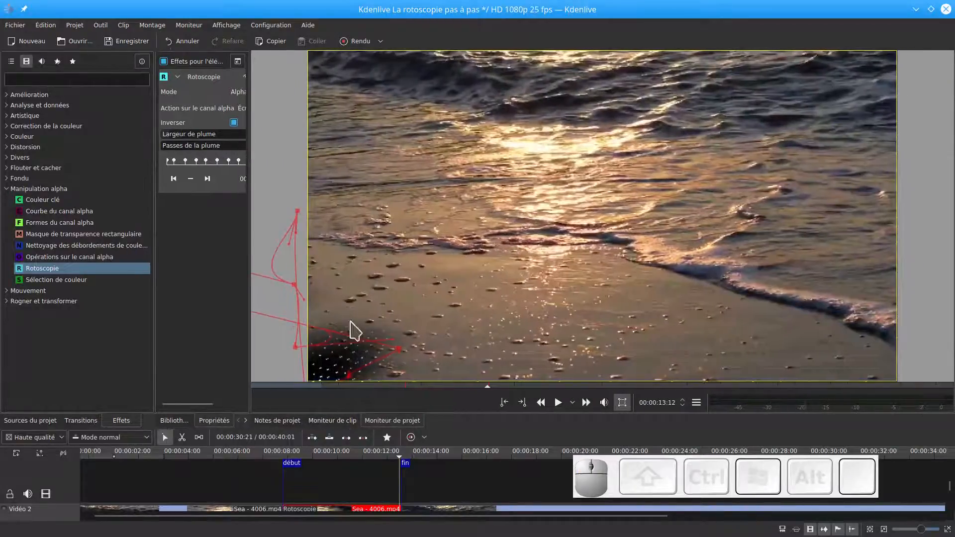
pyautogui.moveTo(399, 354); pyautogui.dragTo(292, 367)
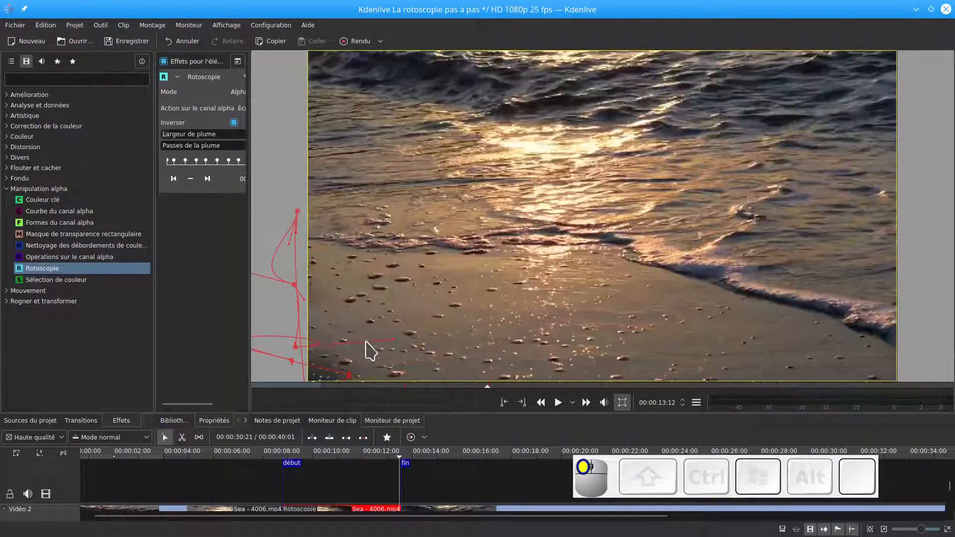
pyautogui.click(293, 349)
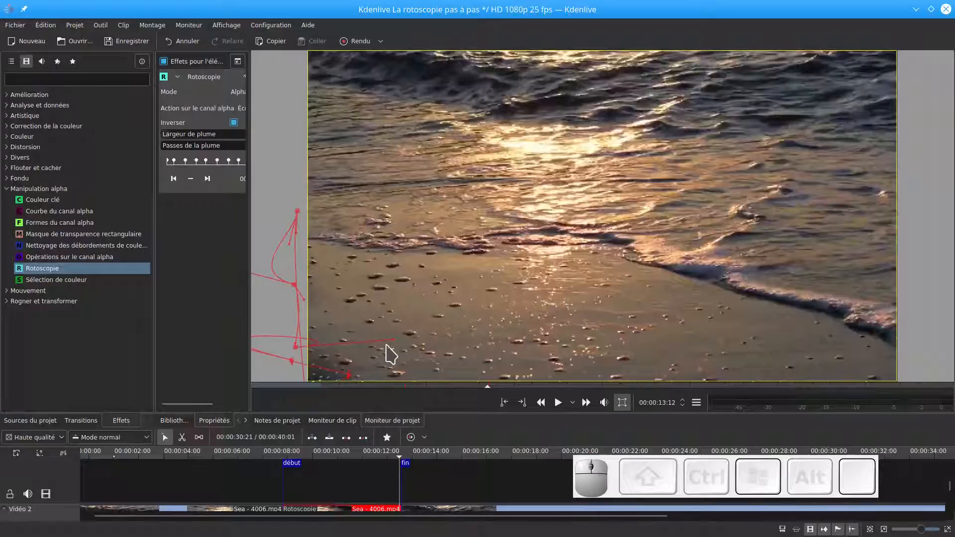
pyautogui.moveTo(395, 348); pyautogui.dragTo(276, 332)
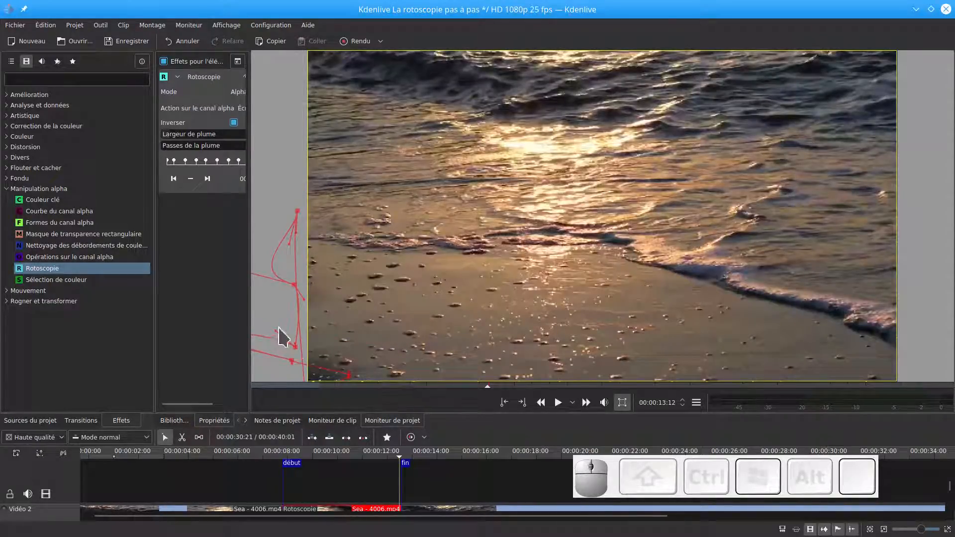
# - Move the last bottom mask point beyond the picture's lower-left corner, leaving the whole mask outside the frame
pyautogui.moveTo(251, 303); pyautogui.dragTo(502, 278)
pyautogui.moveTo(536, 344); pyautogui.dragTo(495, 359)
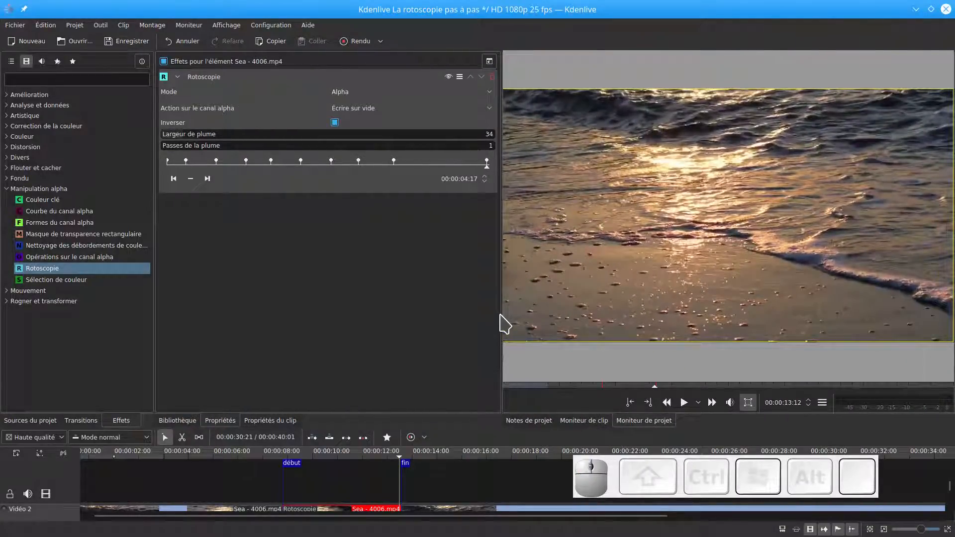
pyautogui.moveTo(502, 310); pyautogui.dragTo(286, 284)
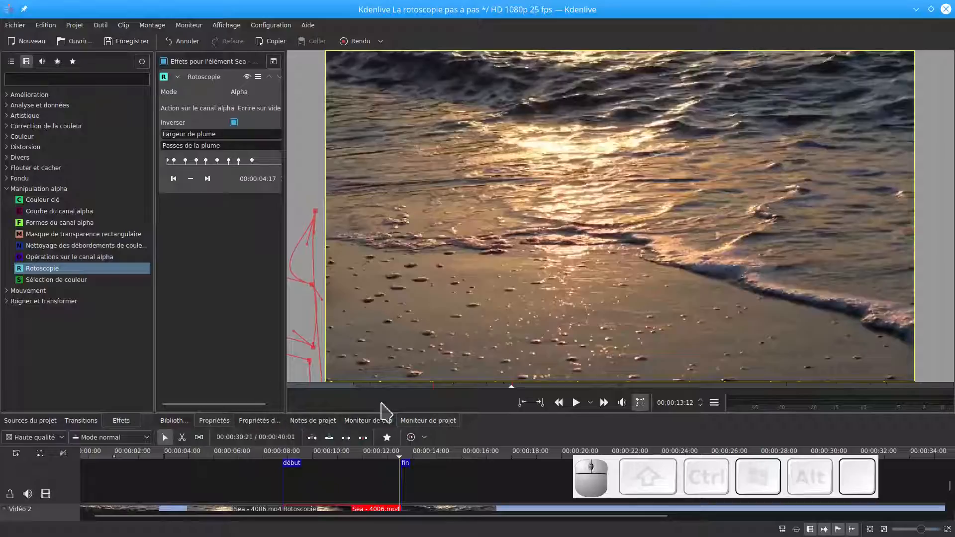
pyautogui.moveTo(289, 352)
pyautogui.mouseDown()
pyautogui.moveTo(369, 339)
pyautogui.moveTo(288, 332)
pyautogui.mouseUp()
pyautogui.moveTo(289, 298)
pyautogui.mouseDown()
pyautogui.moveTo(317, 284)
pyautogui.moveTo(292, 283)
pyautogui.moveTo(315, 294)
pyautogui.moveTo(287, 289)
pyautogui.mouseUp()
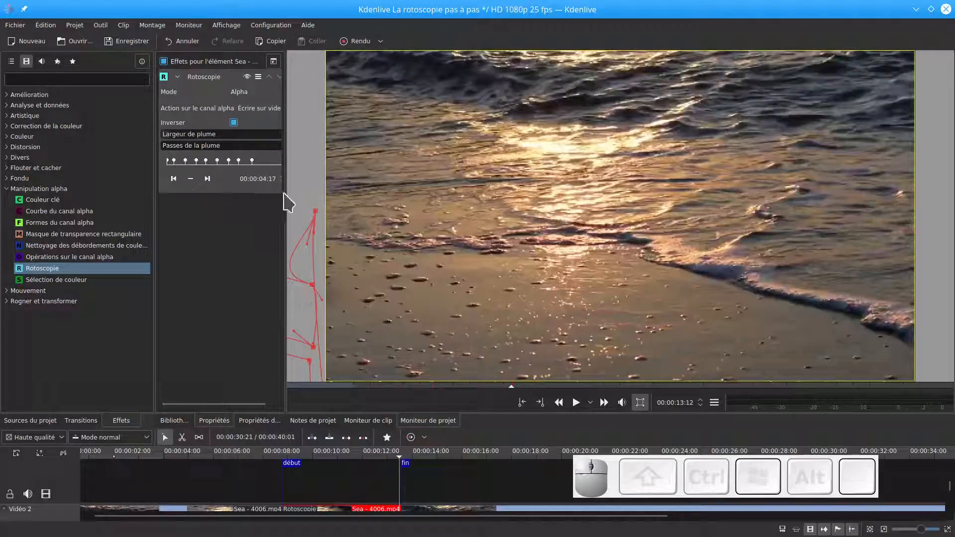
# - Restore the taller timeline and play the sequence past the "fin" guide to check the masked section
pyautogui.moveTo(287, 194); pyautogui.dragTo(392, 164)
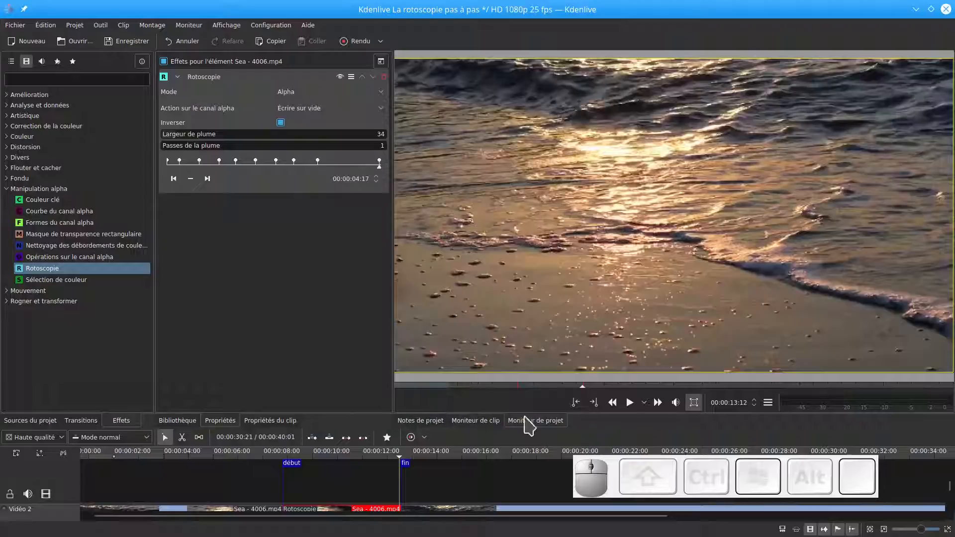
pyautogui.moveTo(612, 328); pyautogui.dragTo(614, 295)
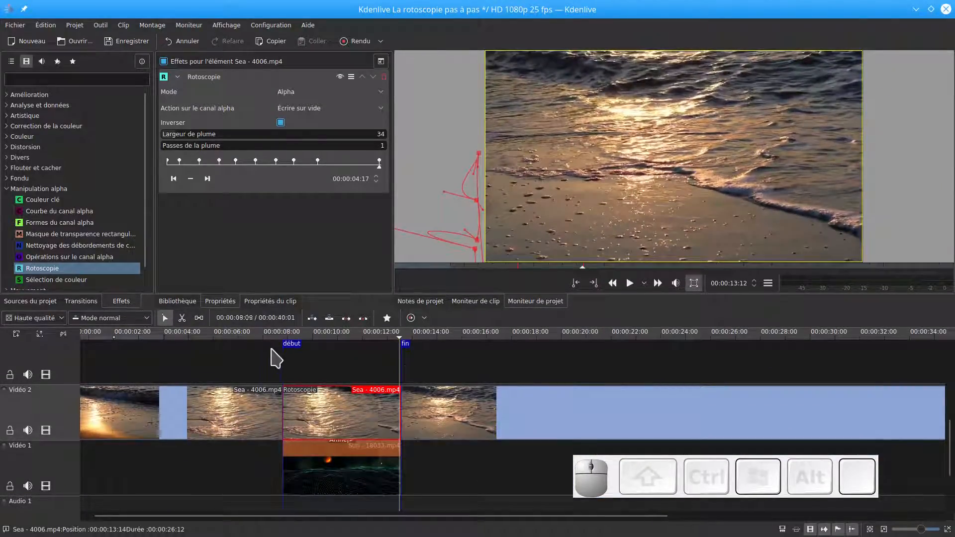
pyautogui.click(198, 362)
pyautogui.press('space')
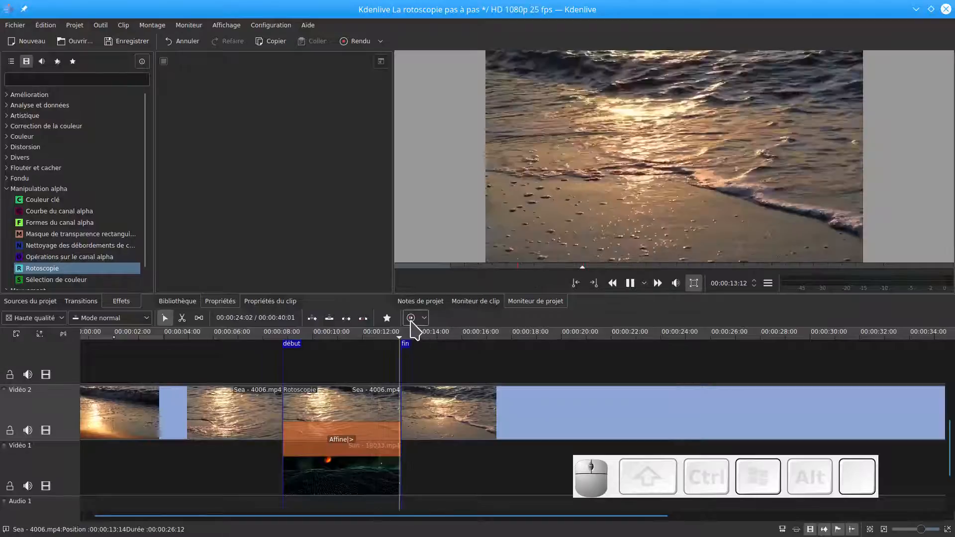
pyautogui.press('space')
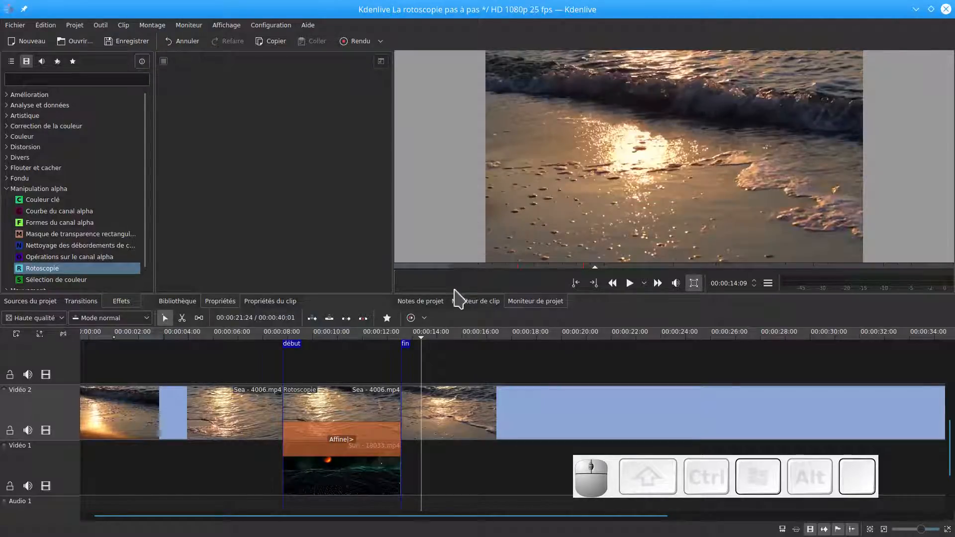
# - Inspect the masked section's frames at 00:00:13:04, 00:00:12:05 and 00:00:10:23
pyautogui.click(380, 372)
pyautogui.moveTo(379, 365); pyautogui.dragTo(391, 359)
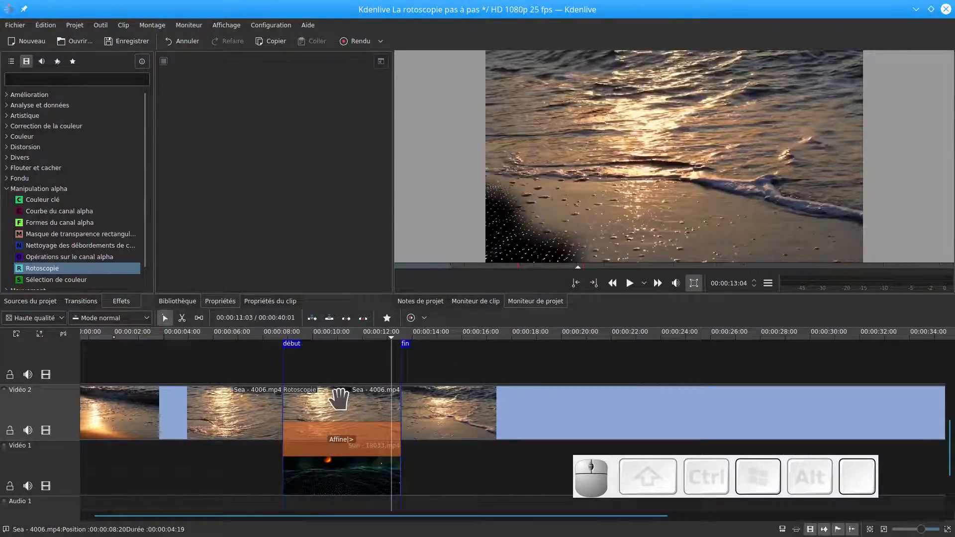
pyautogui.click(367, 340)
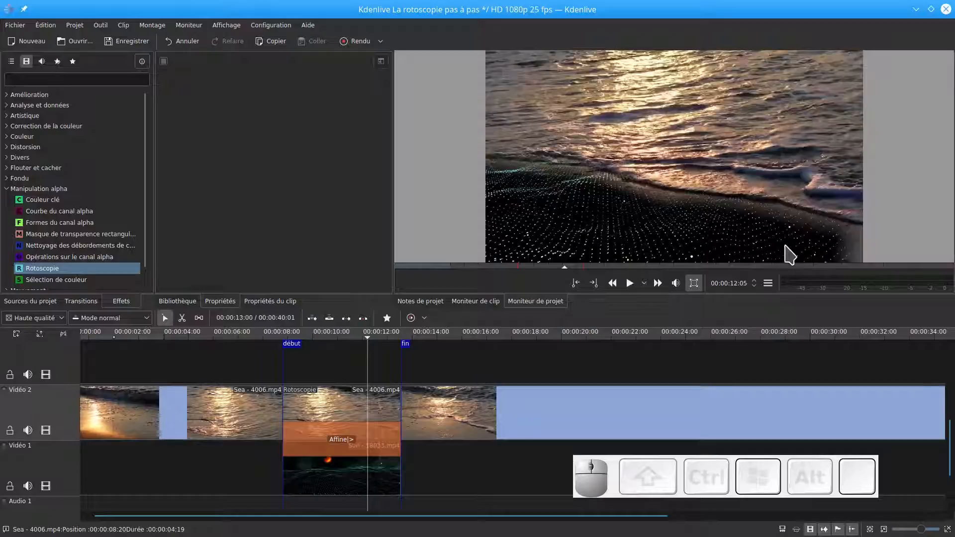
pyautogui.click(336, 342)
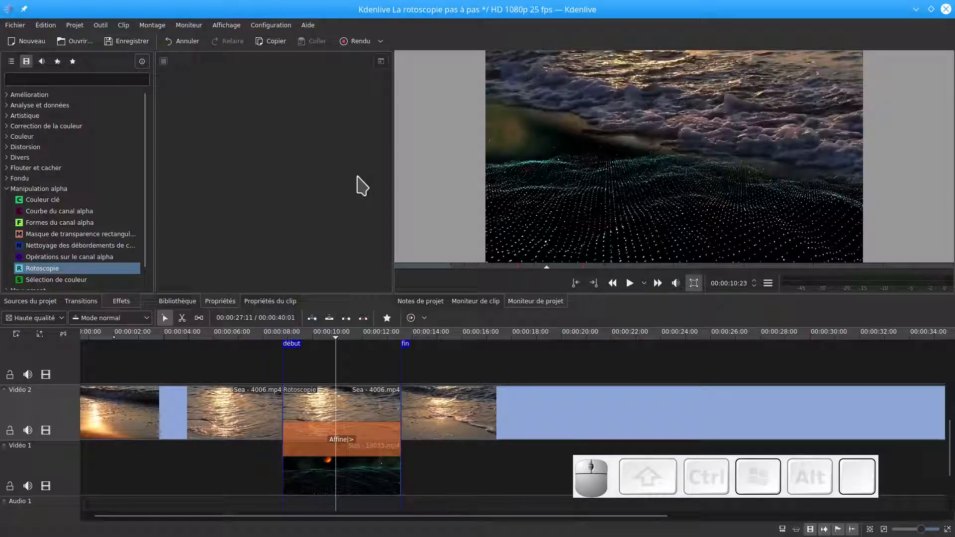
# - On the masked sea clip, set Largeur de plume to 38 and try Passes de la plume at 2, 14 and 1
pyautogui.click(367, 409)
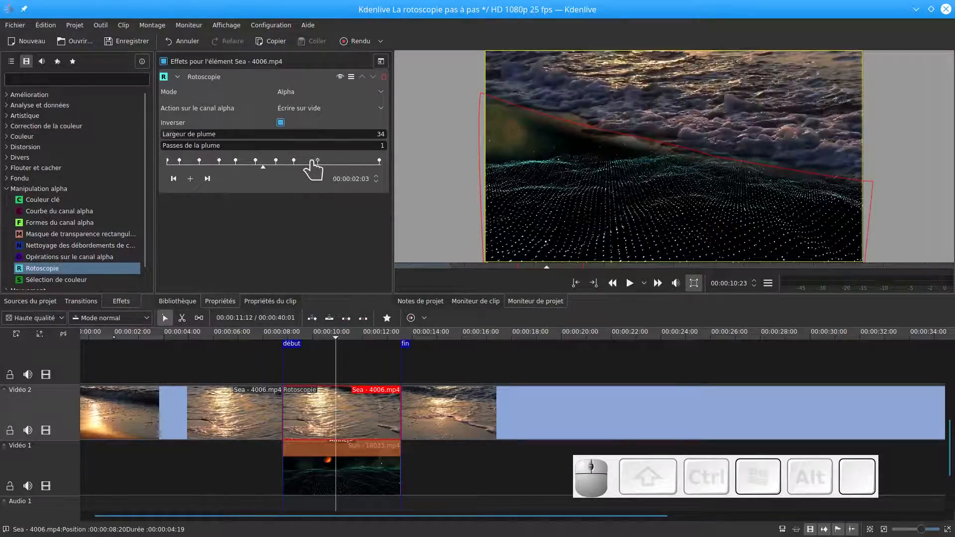
pyautogui.click(307, 185)
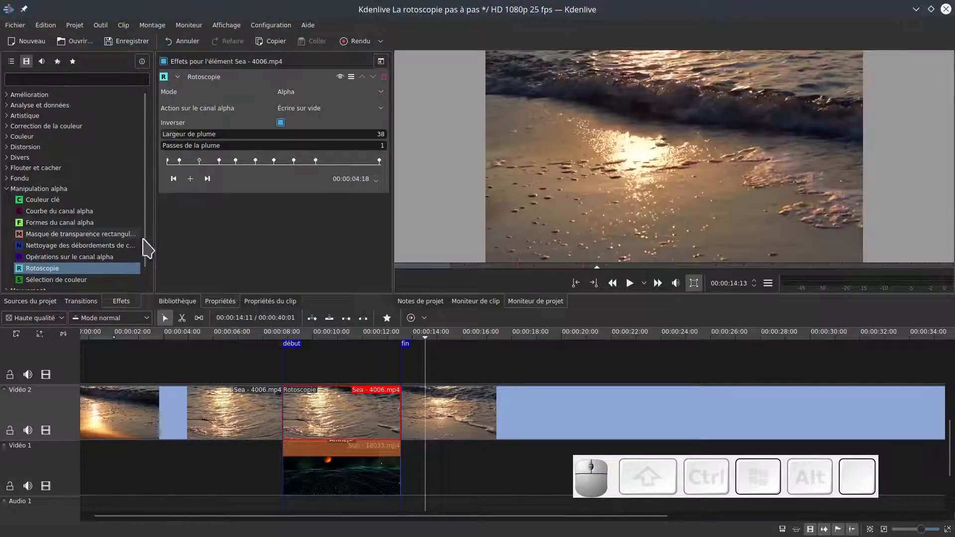
pyautogui.click(172, 148)
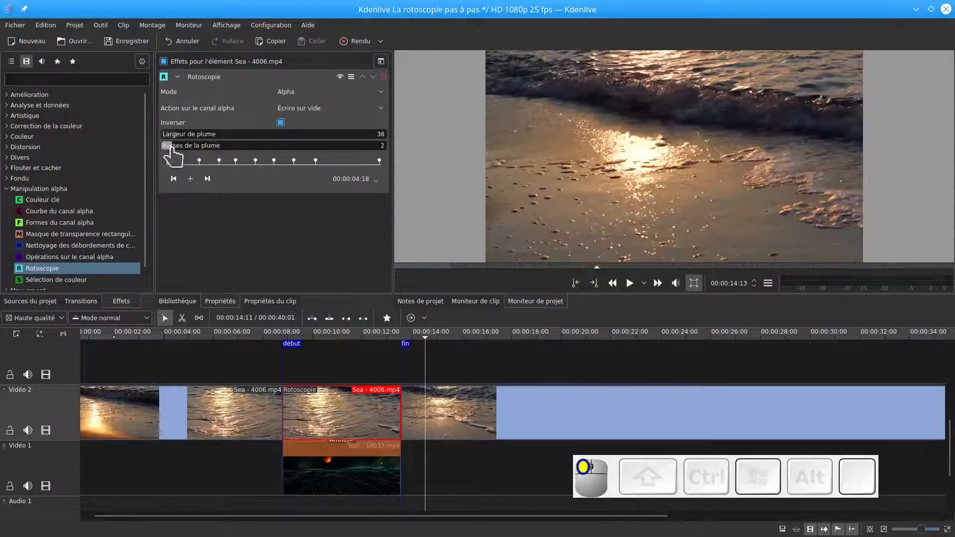
pyautogui.click(342, 335)
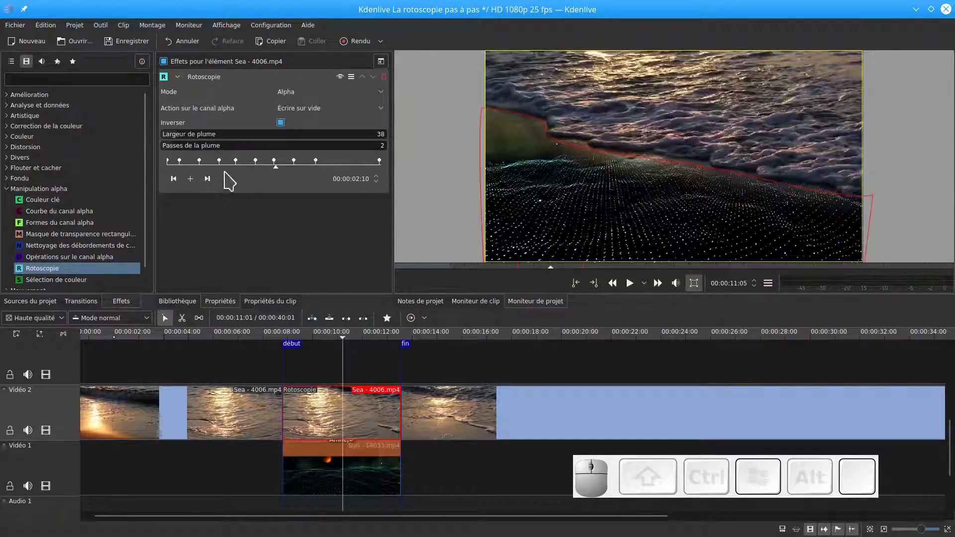
pyautogui.moveTo(202, 145); pyautogui.dragTo(308, 153)
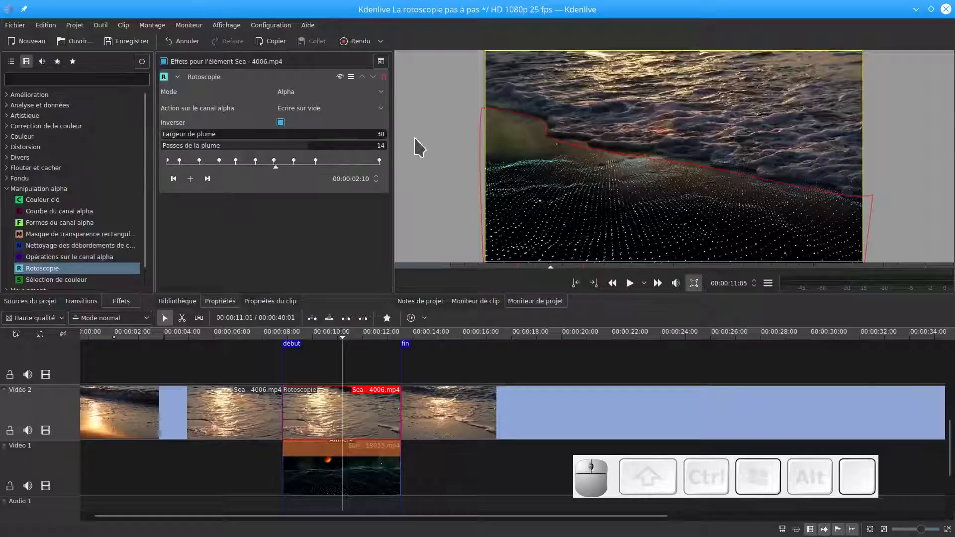
pyautogui.moveTo(315, 149); pyautogui.dragTo(128, 149)
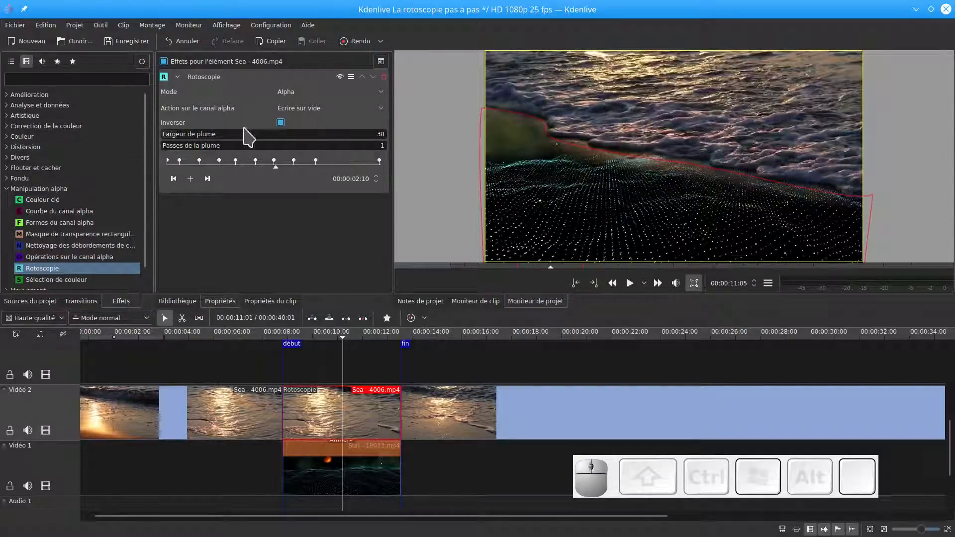
# - Try the Rotoscopie modes luminosité and RVB on the masked sea clip
pyautogui.click(313, 92)
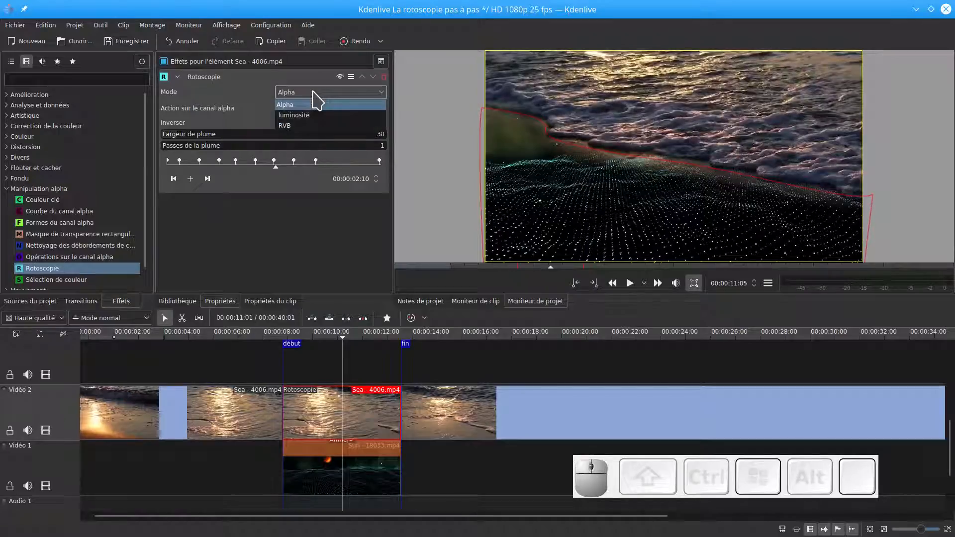
pyautogui.click(304, 117)
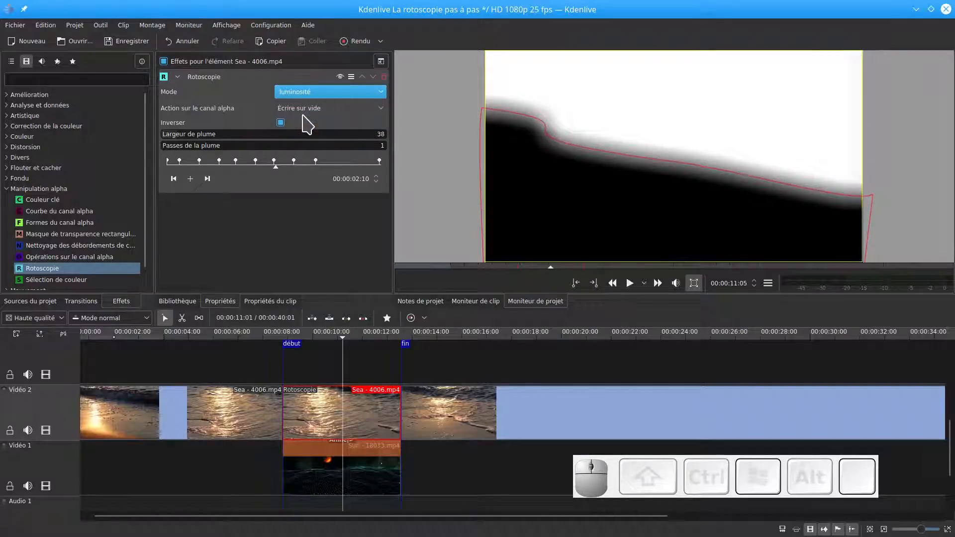
pyautogui.click(314, 92)
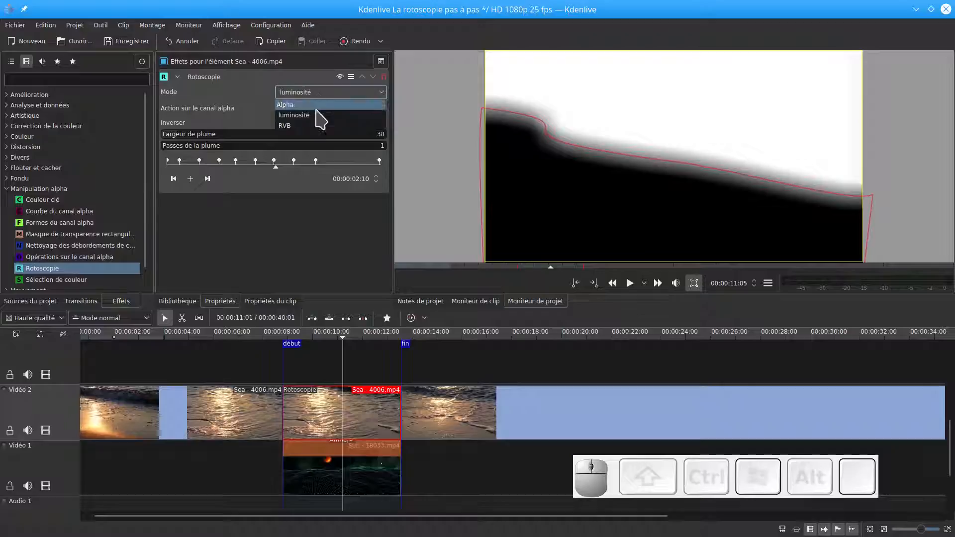
pyautogui.click(314, 126)
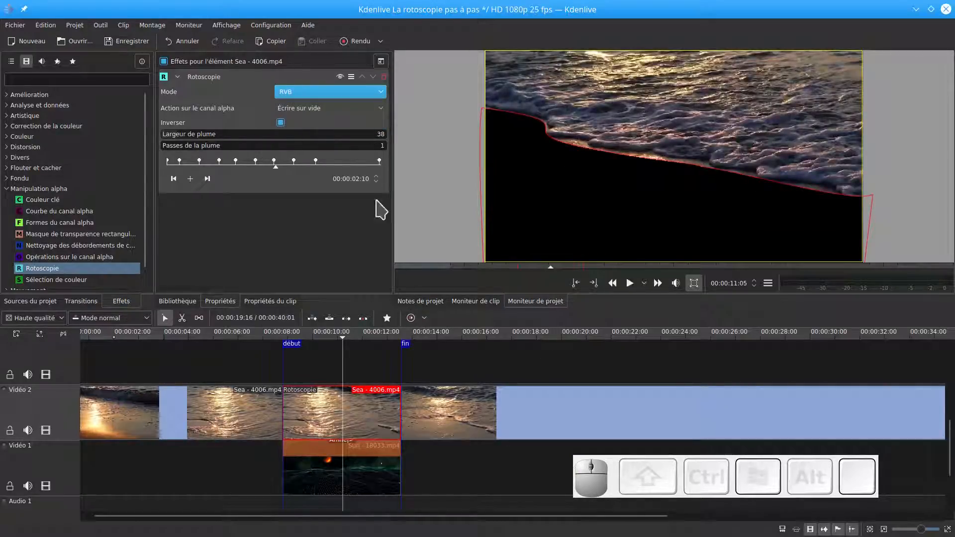
# - Set Largeur de plume to 34 and switch the Rotoscopie mode to luminosité
pyautogui.moveTo(193, 135)
pyautogui.mouseDown()
pyautogui.moveTo(223, 134)
pyautogui.moveTo(183, 134)
pyautogui.mouseUp()
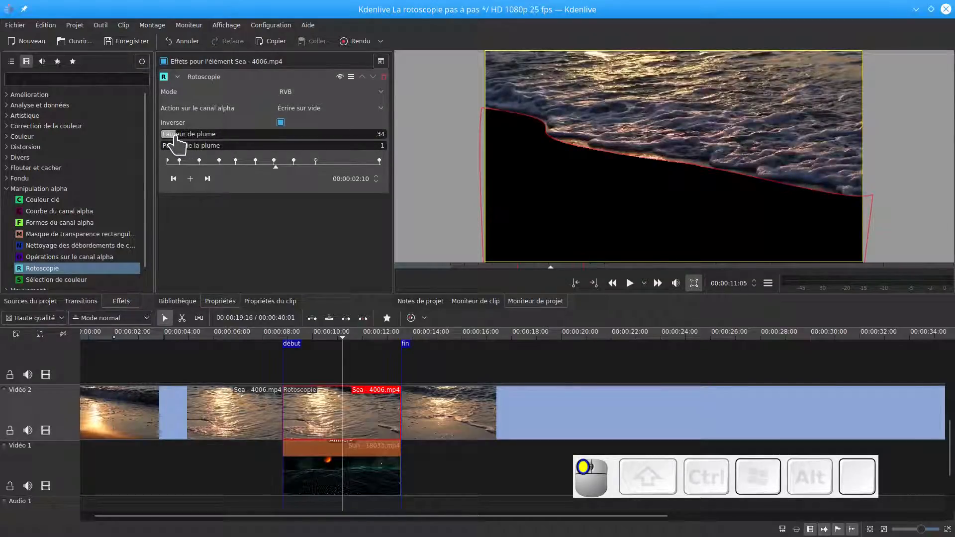
pyautogui.moveTo(176, 135); pyautogui.dragTo(176, 135)
pyautogui.click(320, 95)
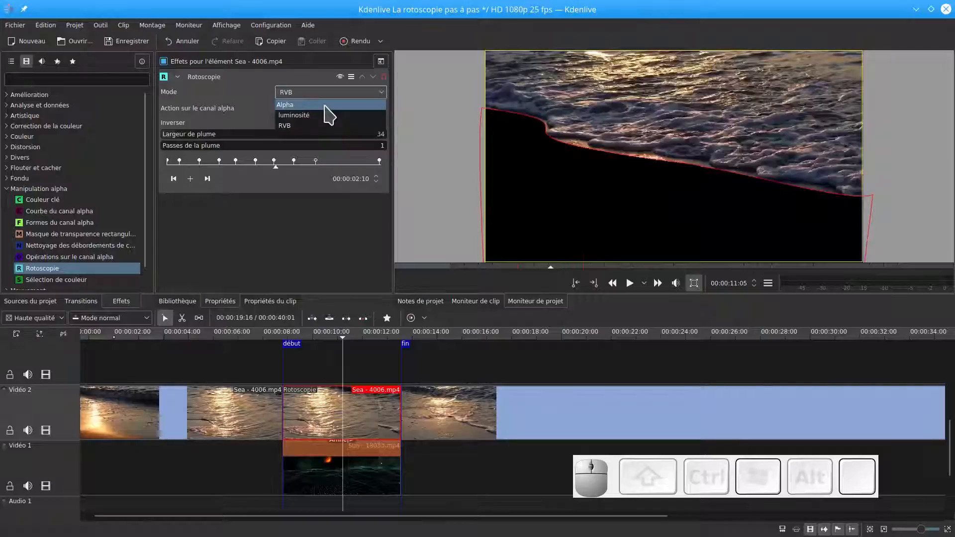
pyautogui.click(321, 115)
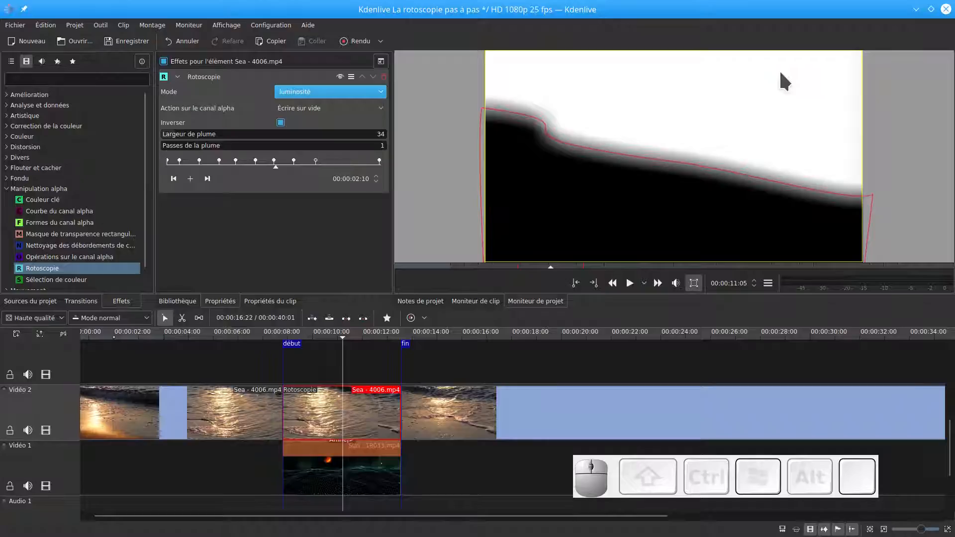
# - Select the Affine composition between the sea and Sun clips, try the alphaout type, and change it to burn
pyautogui.click(318, 448)
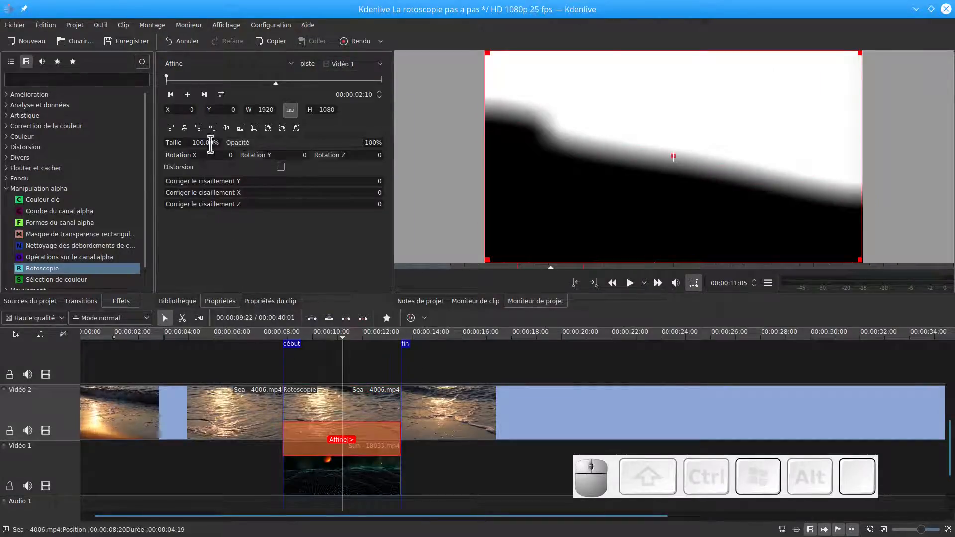
pyautogui.click(206, 63)
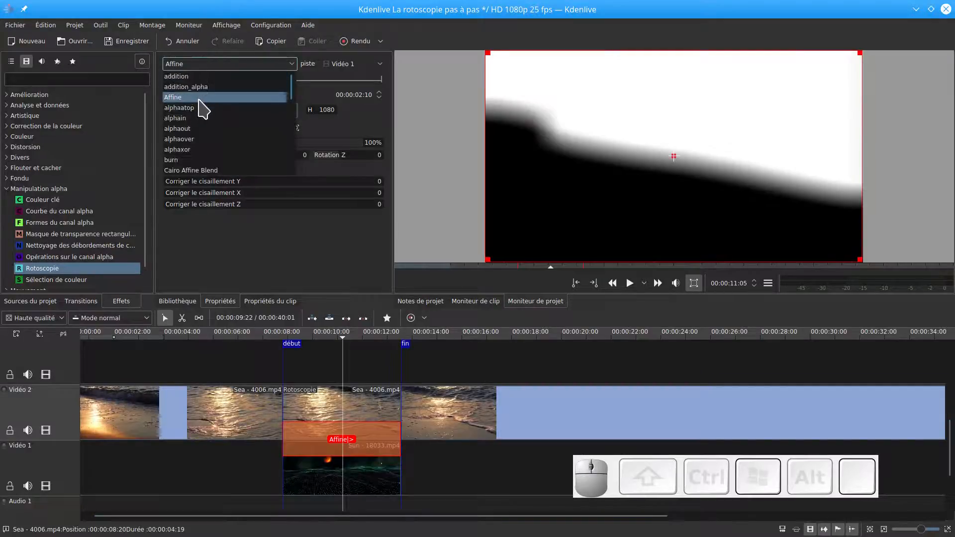
pyautogui.click(197, 129)
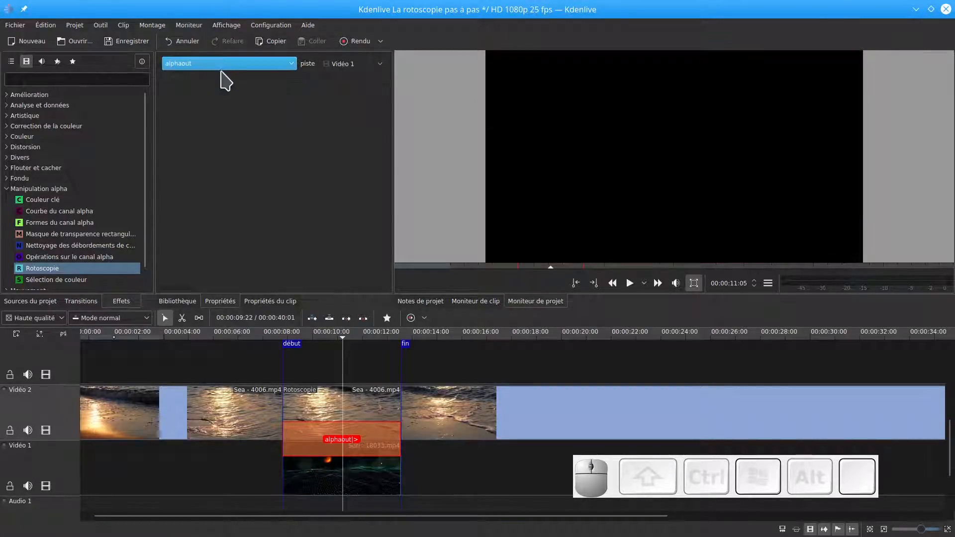
pyautogui.click(241, 63)
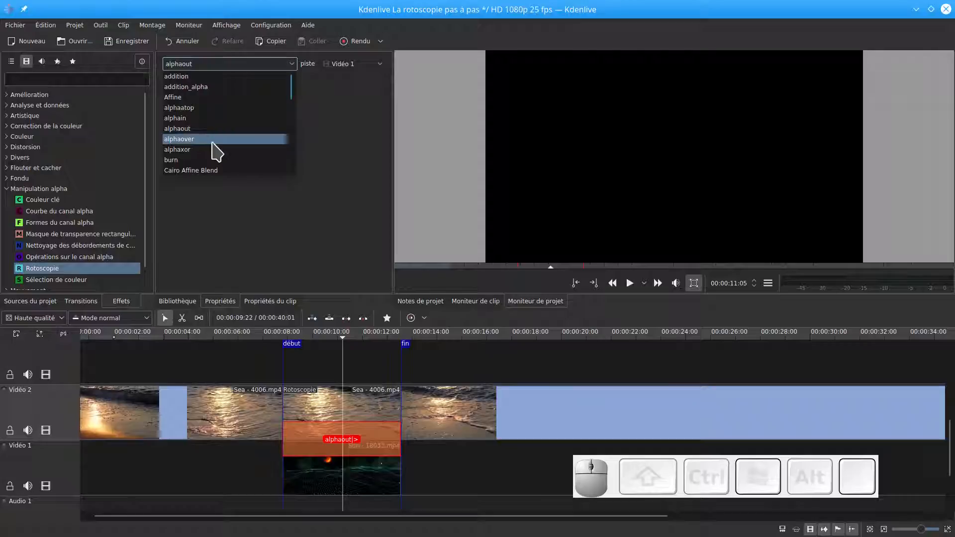
pyautogui.click(201, 160)
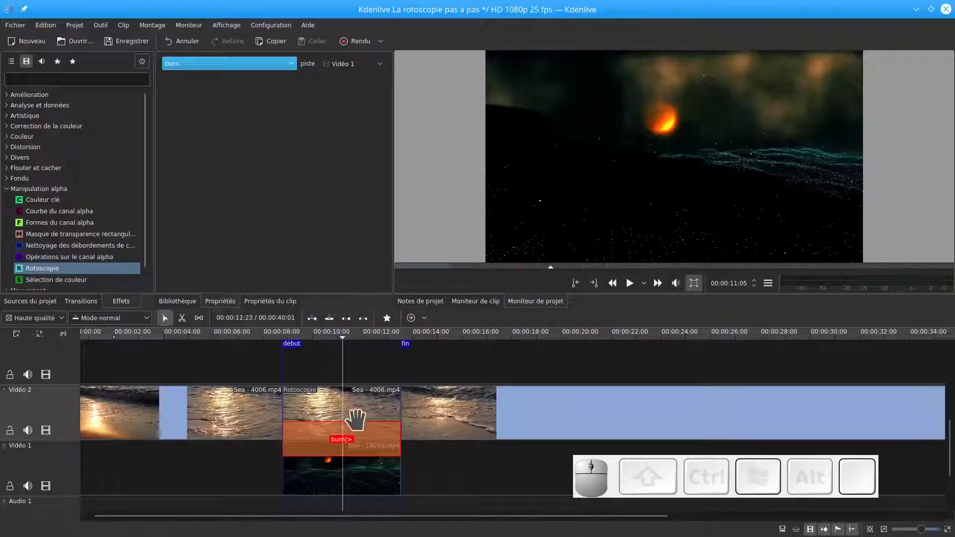
# - Check the masked sea clip's Rotoscopie settings and scrub the section toward the "fin" guide to view the burn blend
pyautogui.click(364, 404)
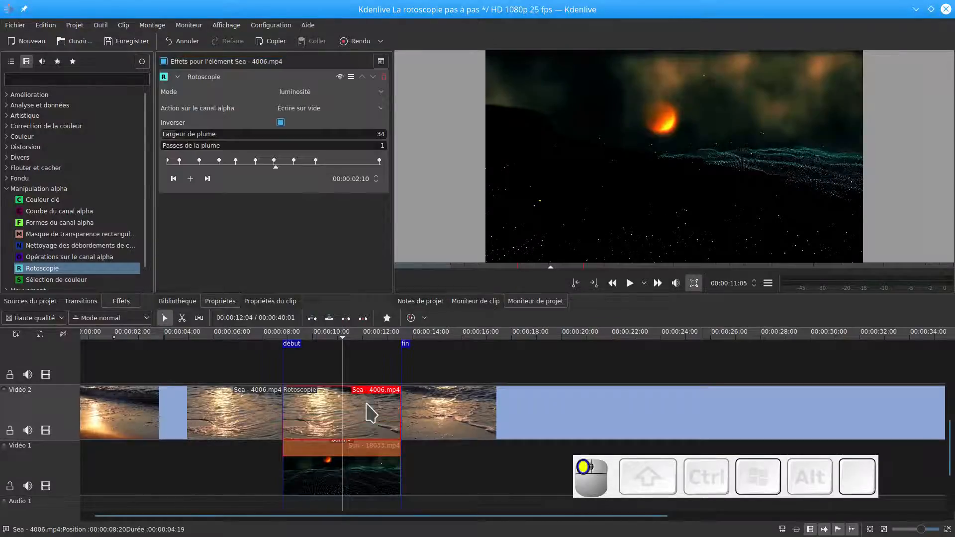
pyautogui.click(263, 372)
pyautogui.moveTo(263, 371); pyautogui.dragTo(415, 390)
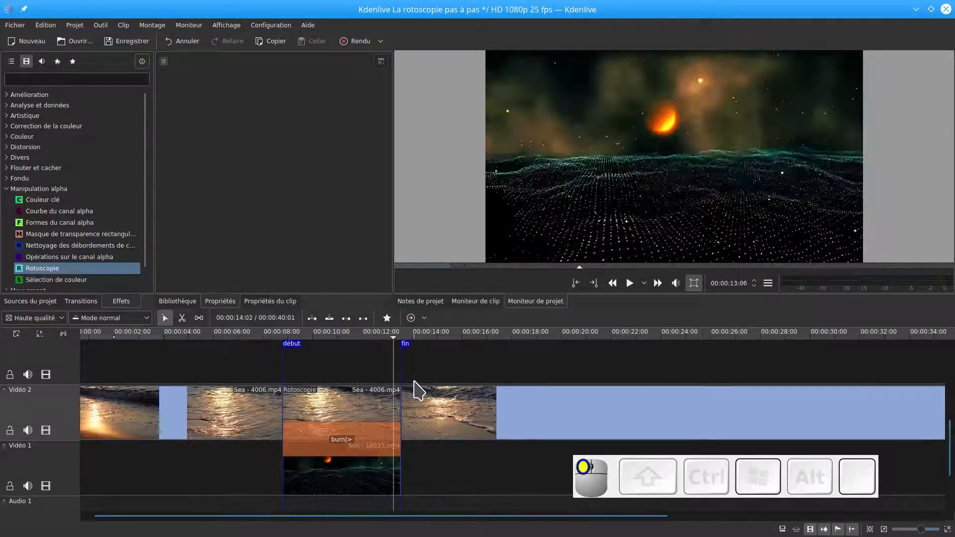
# - Move the playhead between the "début" and "fin" guides and change the burn composition between the sea and Sun clips to Affine
pyautogui.click(341, 356)
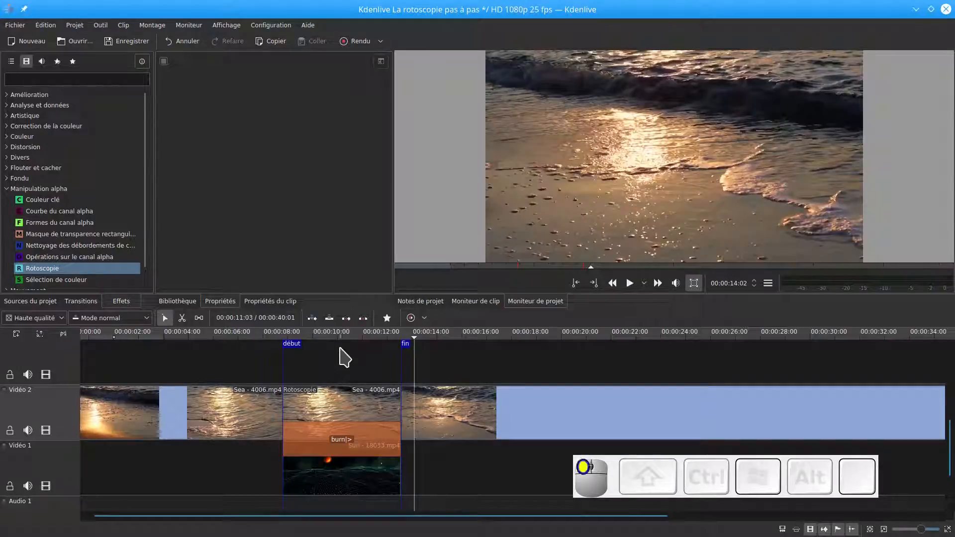
pyautogui.click(359, 452)
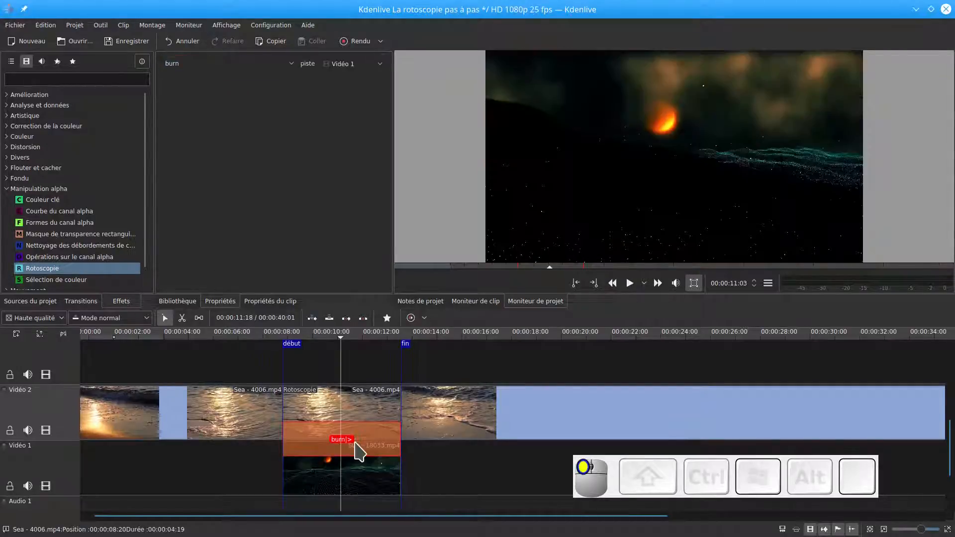
pyautogui.click(233, 65)
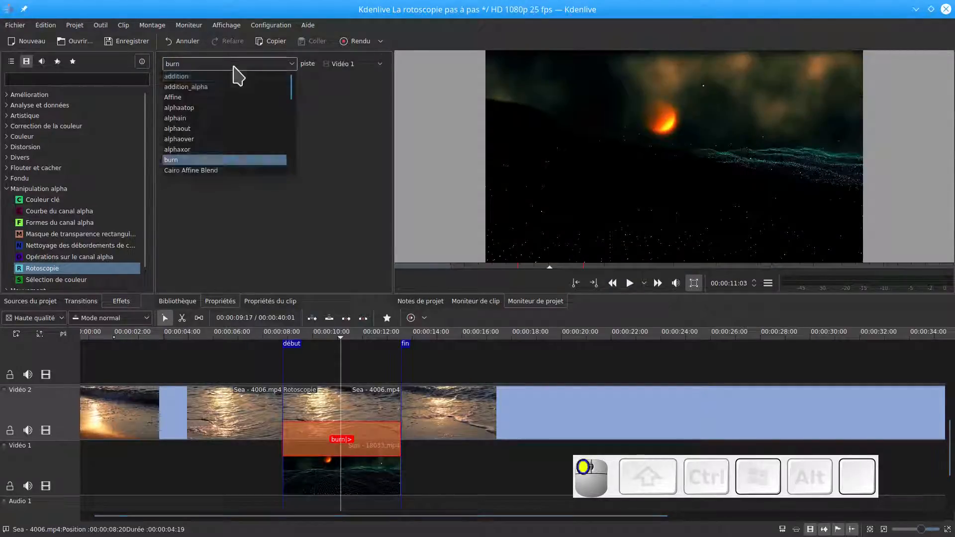
pyautogui.click(213, 98)
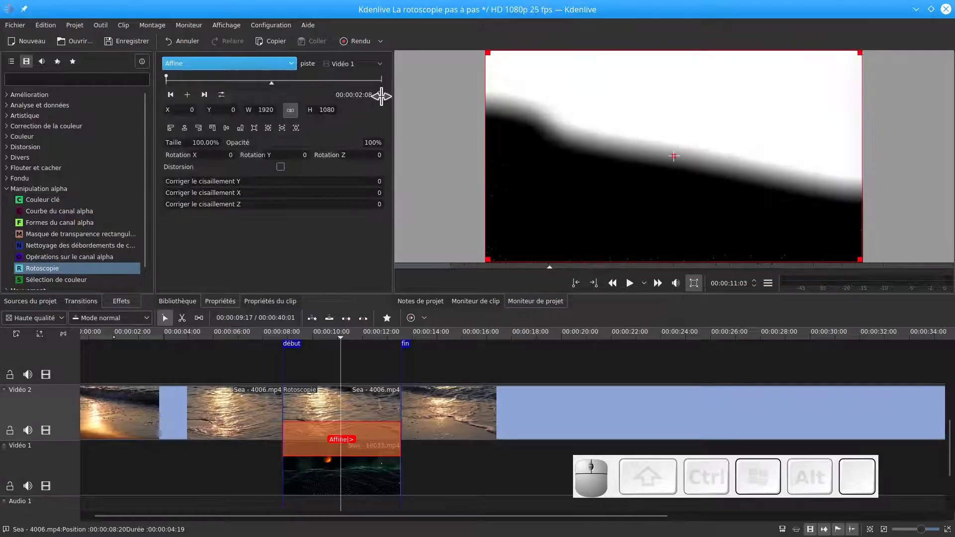
# - Set the Rotoscopie mode of the masked sea clip to Alpha
pyautogui.click(364, 413)
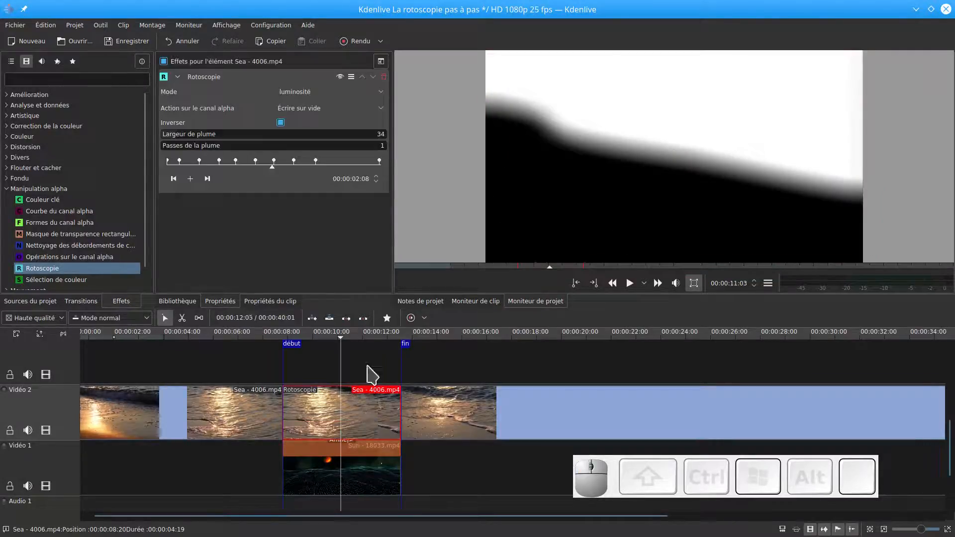
pyautogui.click(321, 95)
pyautogui.click(316, 110)
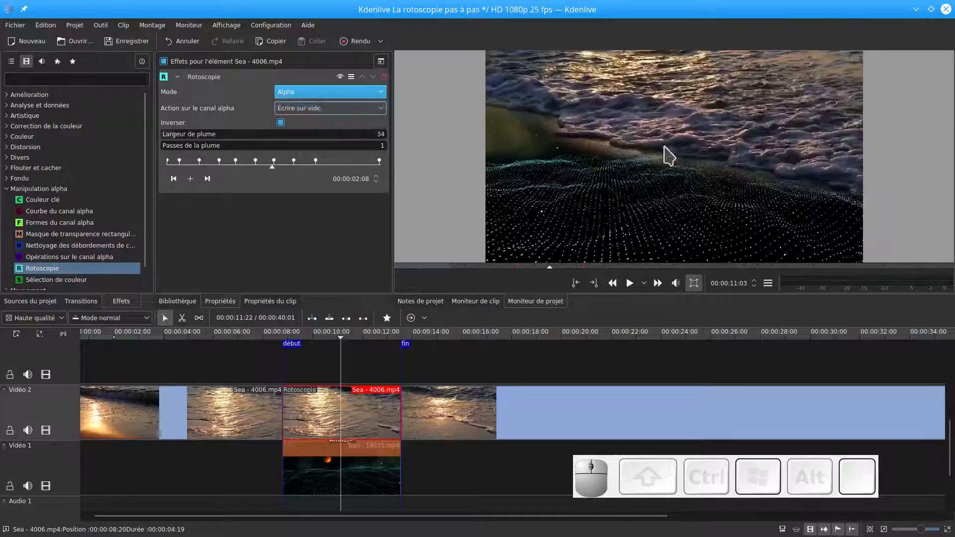
# - Try Maximum and Minimum as the Rotoscopie Action sur le canal alpha, and scrub the masked section toward the "fin" guide
pyautogui.click(324, 111)
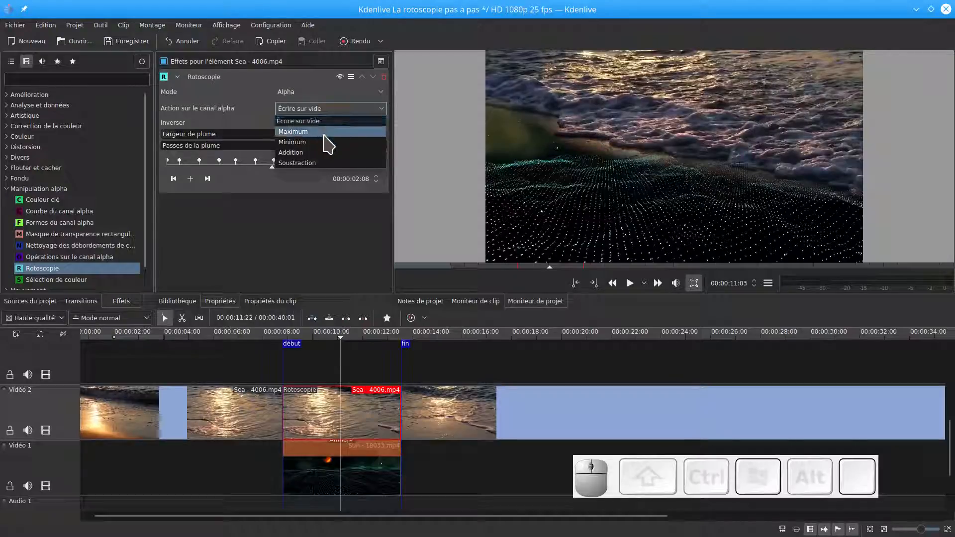
pyautogui.click(308, 131)
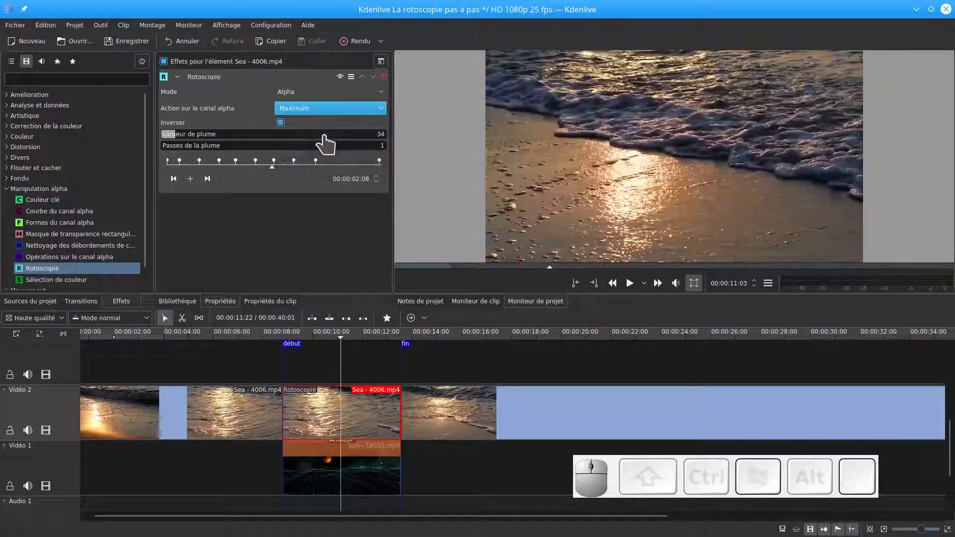
pyautogui.click(326, 108)
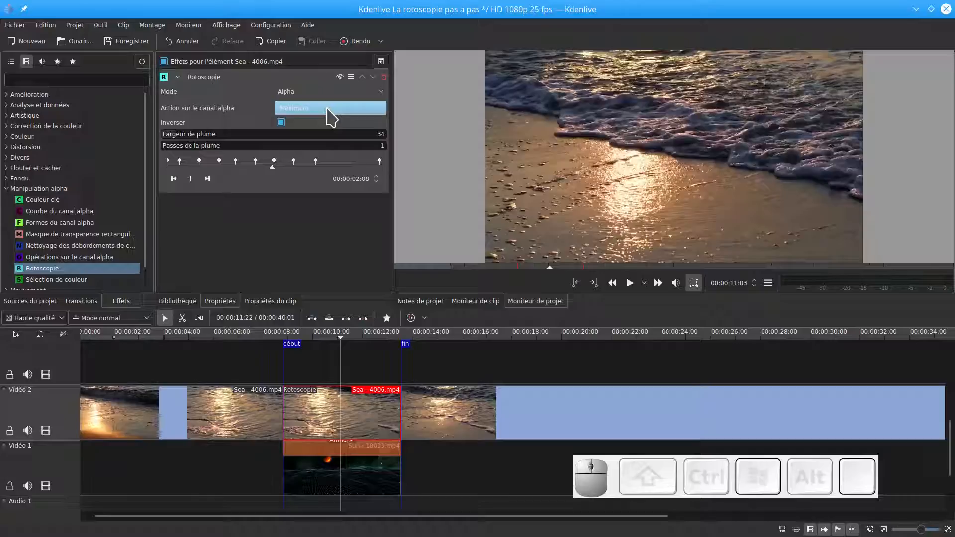
pyautogui.click(321, 148)
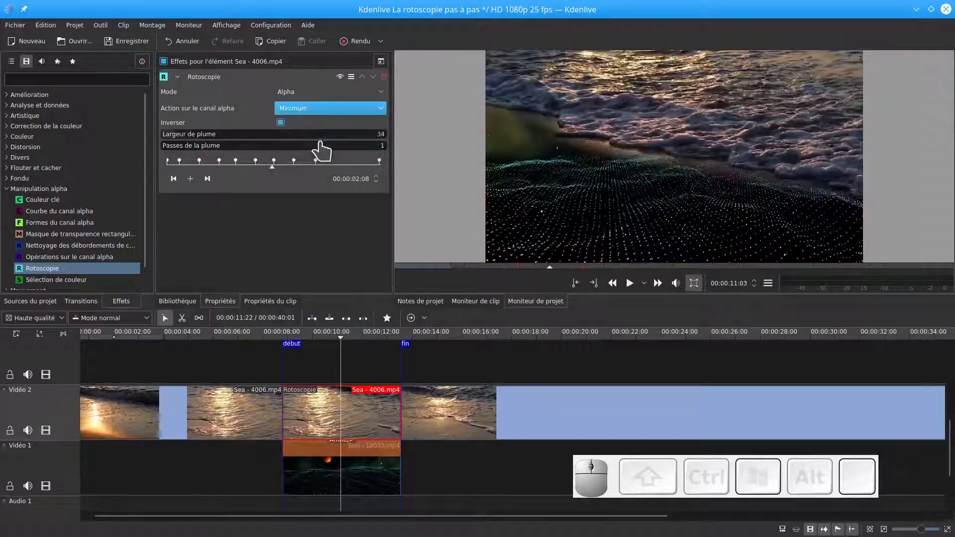
pyautogui.click(311, 341)
pyautogui.moveTo(341, 336); pyautogui.dragTo(388, 336)
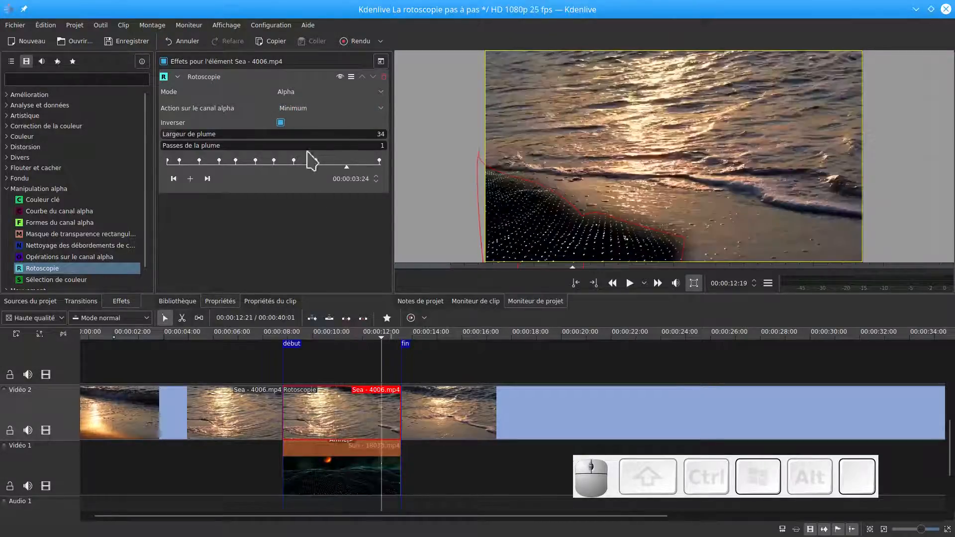
# - Try the Addition alpha channel action on the masked sea clip and view it around the middle of the section
pyautogui.click(321, 109)
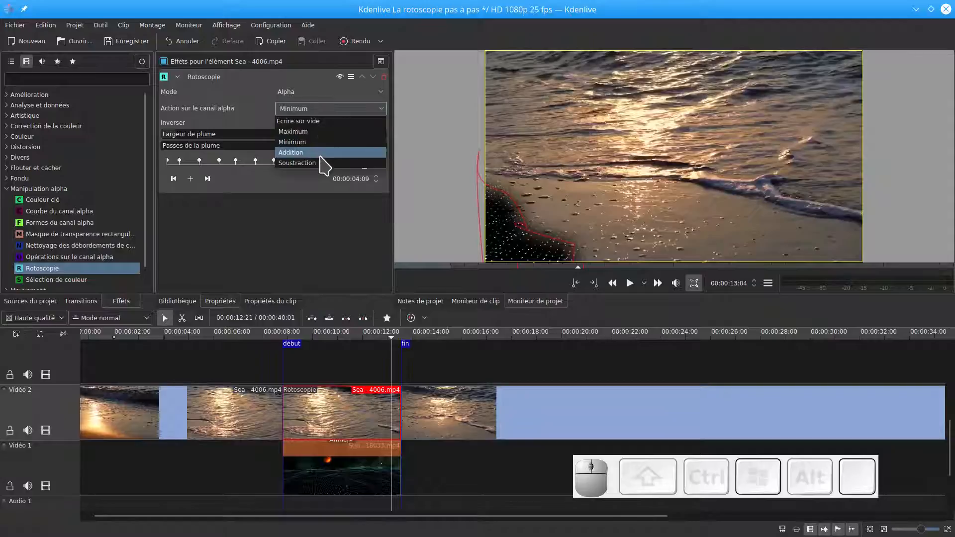
pyautogui.click(320, 153)
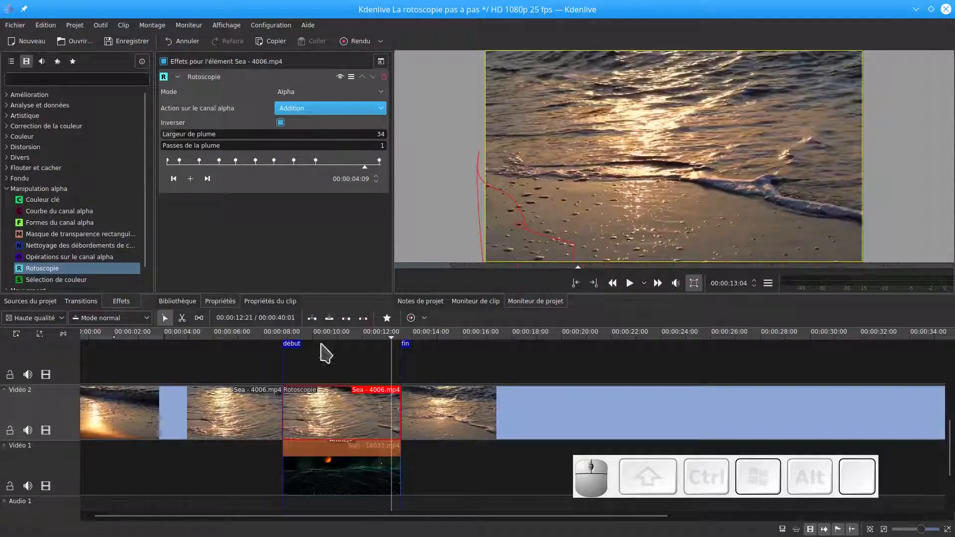
pyautogui.click(341, 348)
pyautogui.click(339, 337)
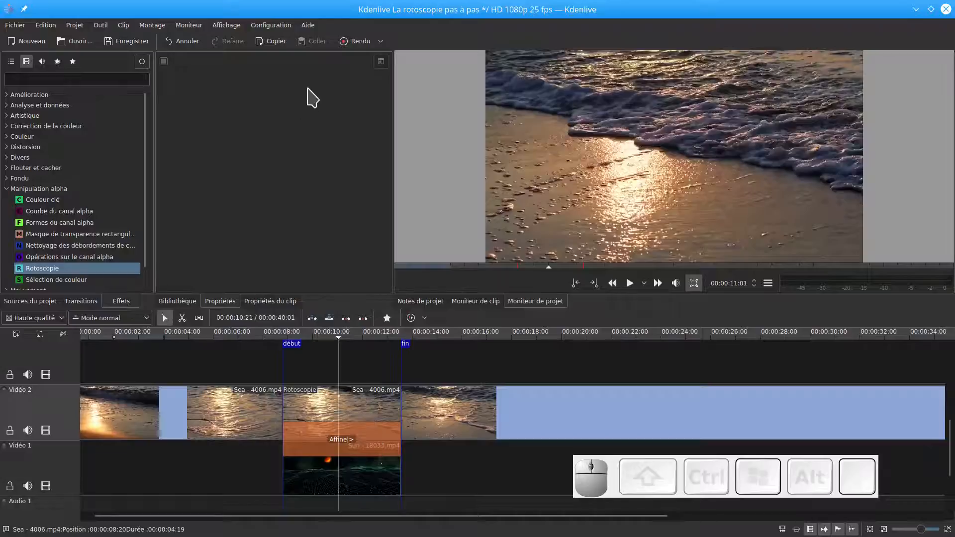
# - Set the masked sea clip's Action sur le canal alpha to Soustraction and scrub the section between the guides to view the blend
pyautogui.click(318, 405)
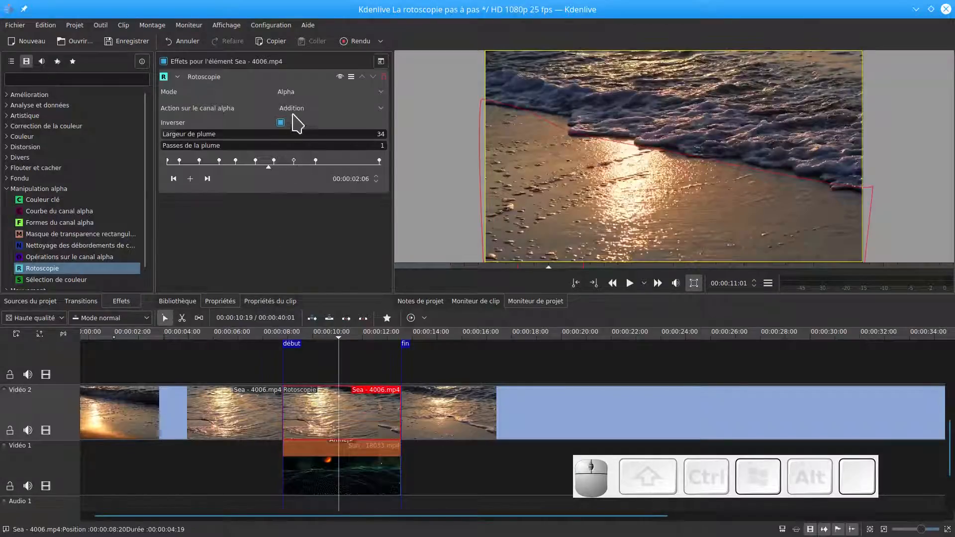
pyautogui.click(294, 108)
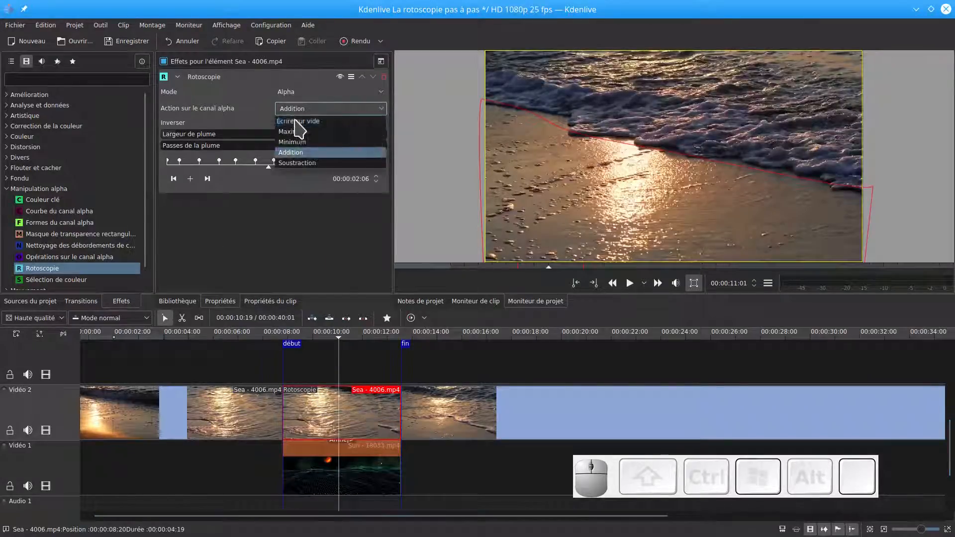
pyautogui.click(310, 164)
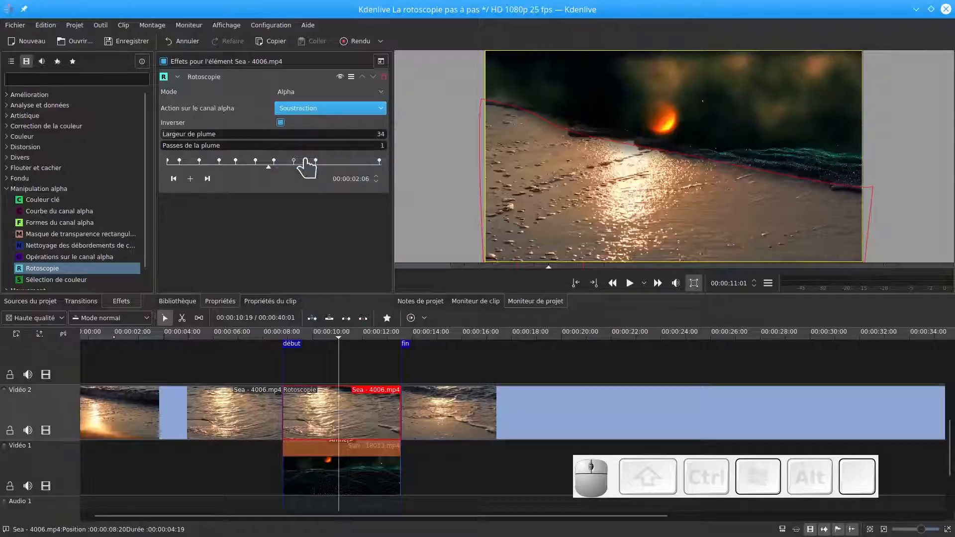
pyautogui.click(305, 334)
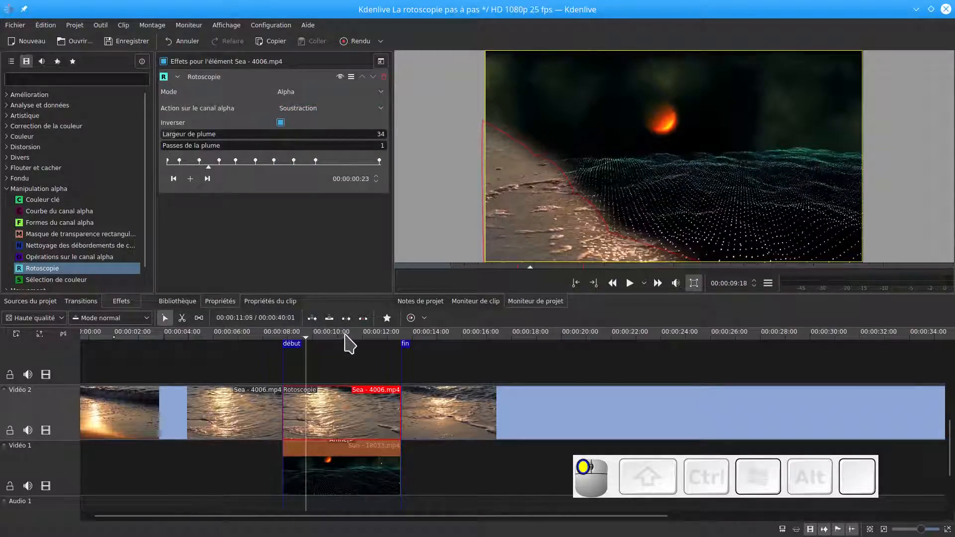
pyautogui.click(352, 332)
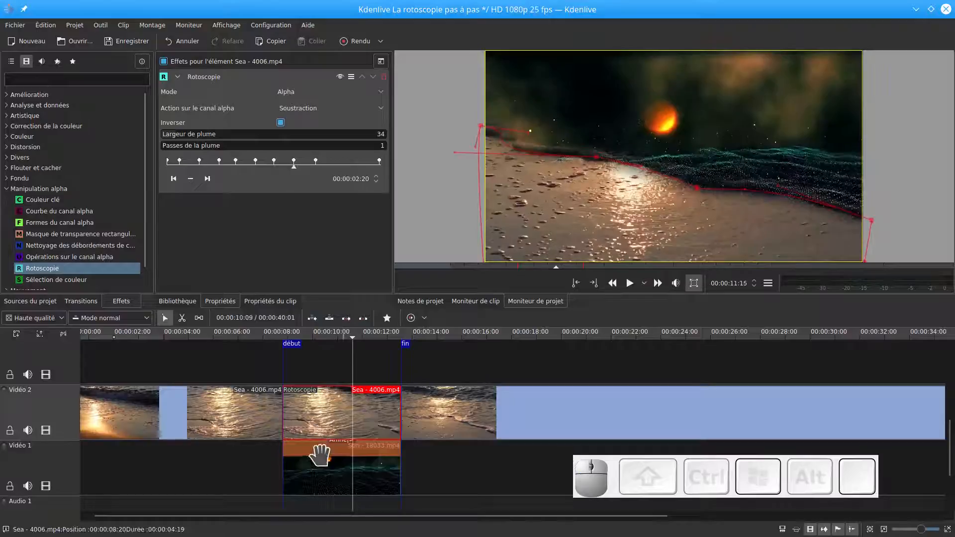
pyautogui.click(320, 450)
pyautogui.click(354, 408)
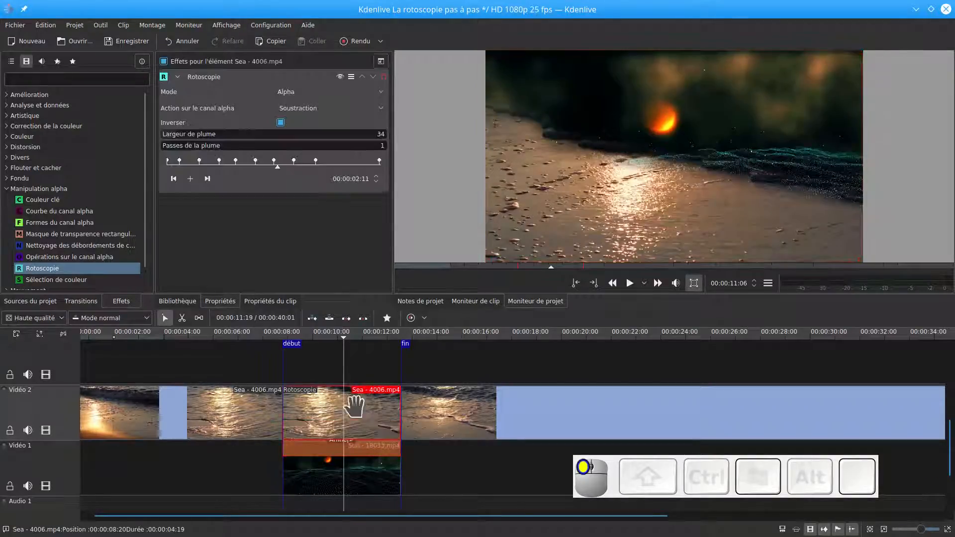